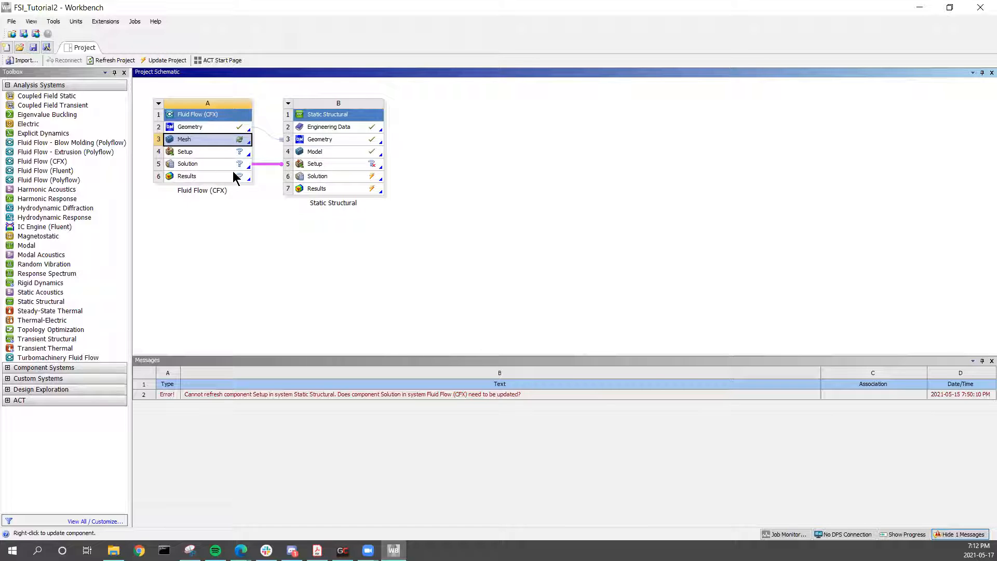
Open the Mesh cell of the Fluid Flow (CFX) system in the Meshing application.
left_click(215, 115)
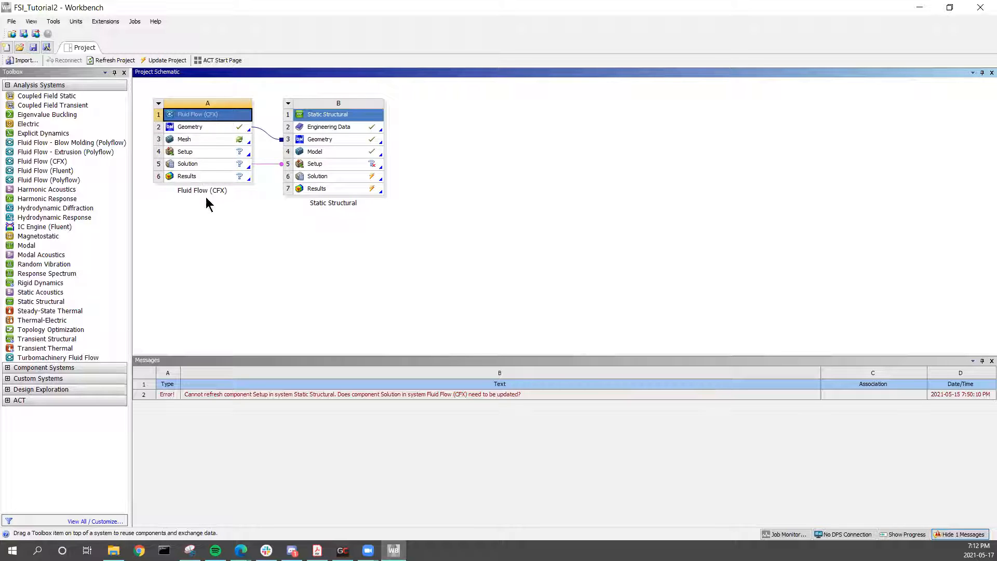
left_click(214, 138)
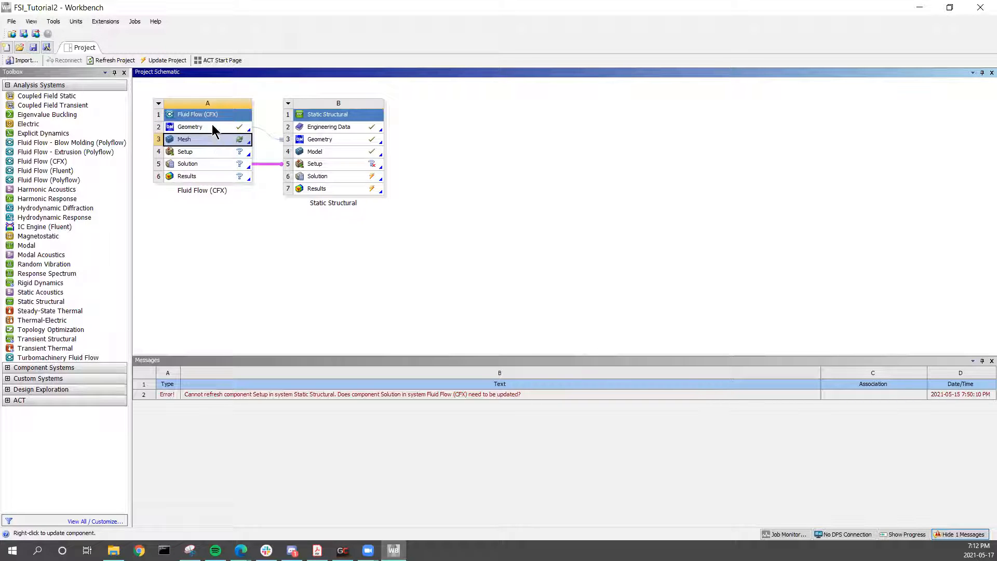
left_click(216, 127)
left_click(216, 144)
double_click(217, 139)
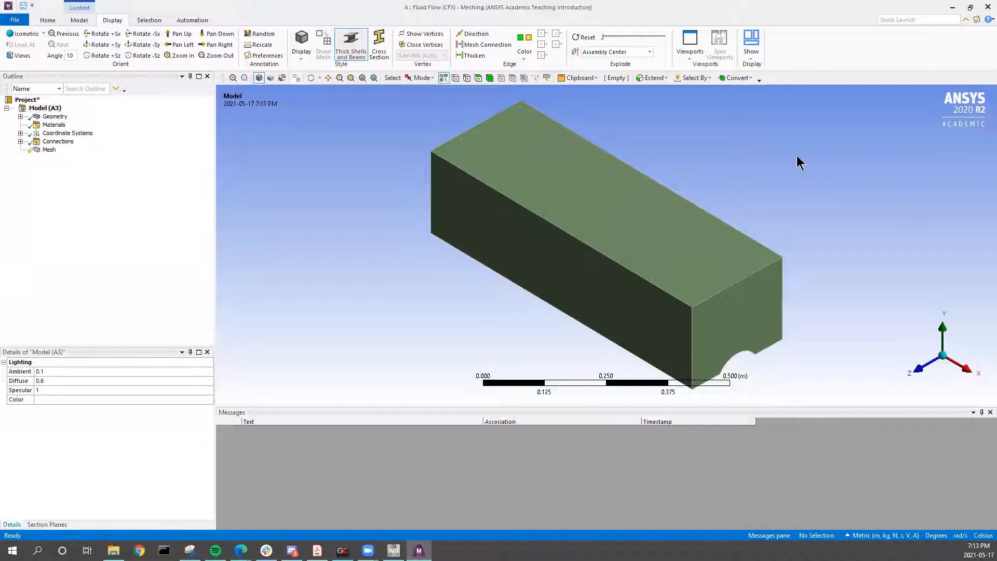
Expand the Geometry branch and examine the FinModel bodies to identify the surrounding fluid domain.
middle_click_drag(803, 310, 804, 218)
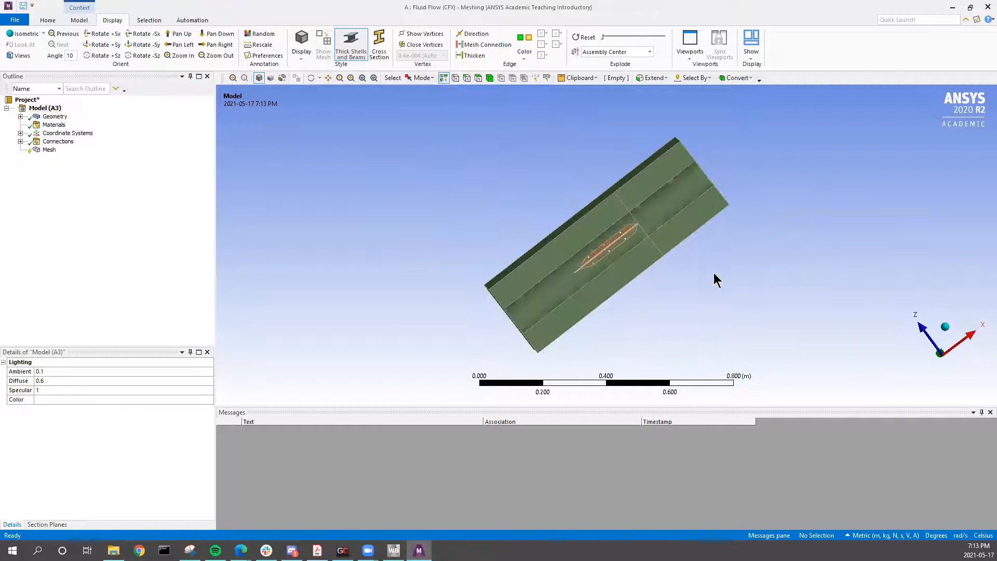
left_click(21, 116)
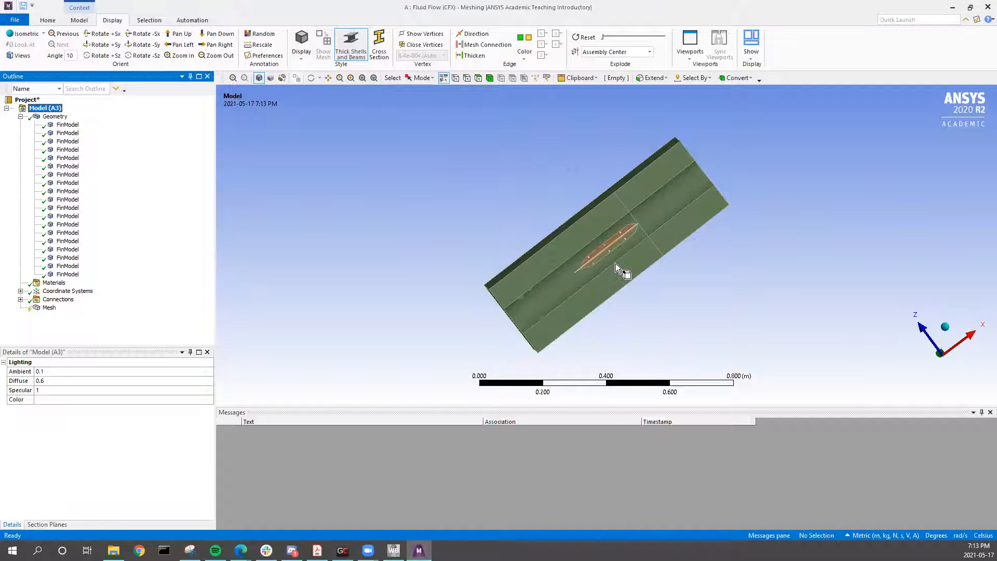
scroll(615, 263, "up", 5)
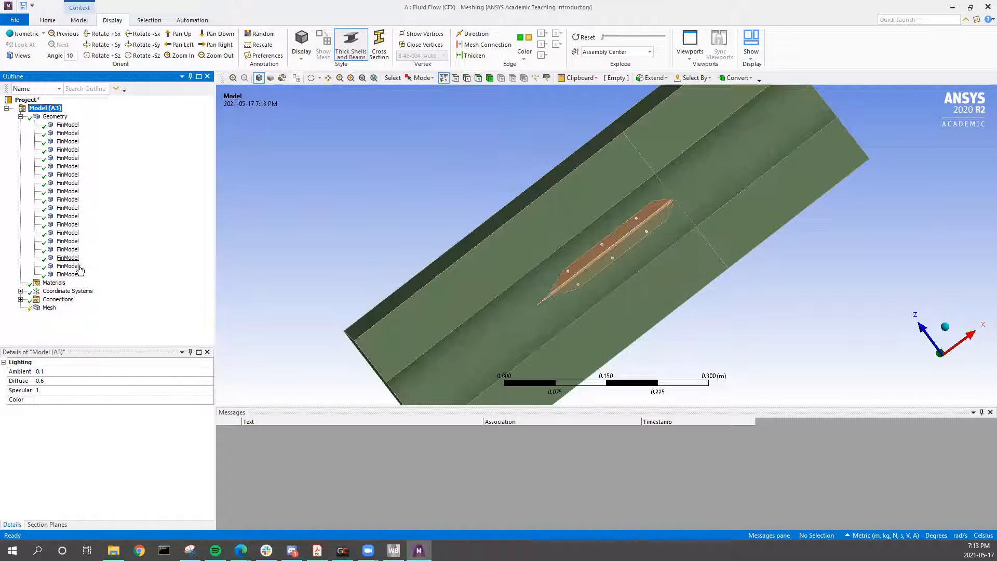
left_click(463, 288)
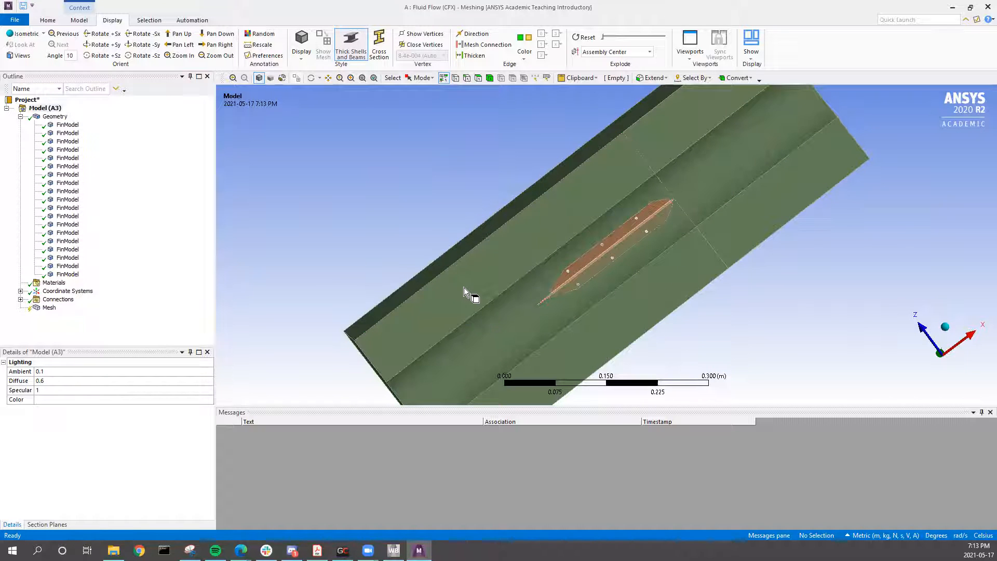
left_click(67, 274)
scroll(468, 215, "up", 1)
scroll(468, 210, "down", 4)
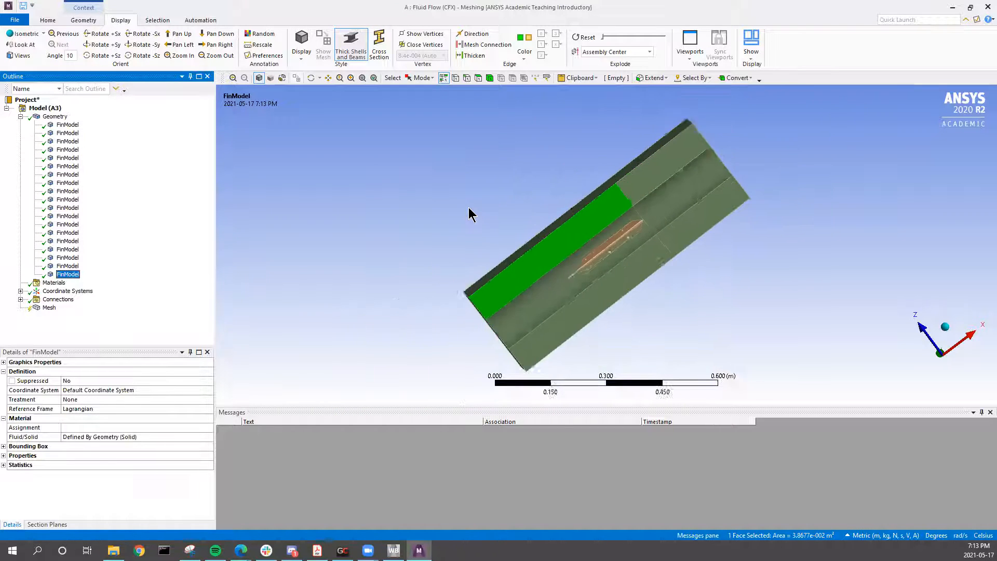
middle_click_drag(470, 211, 464, 266)
left_click(338, 234)
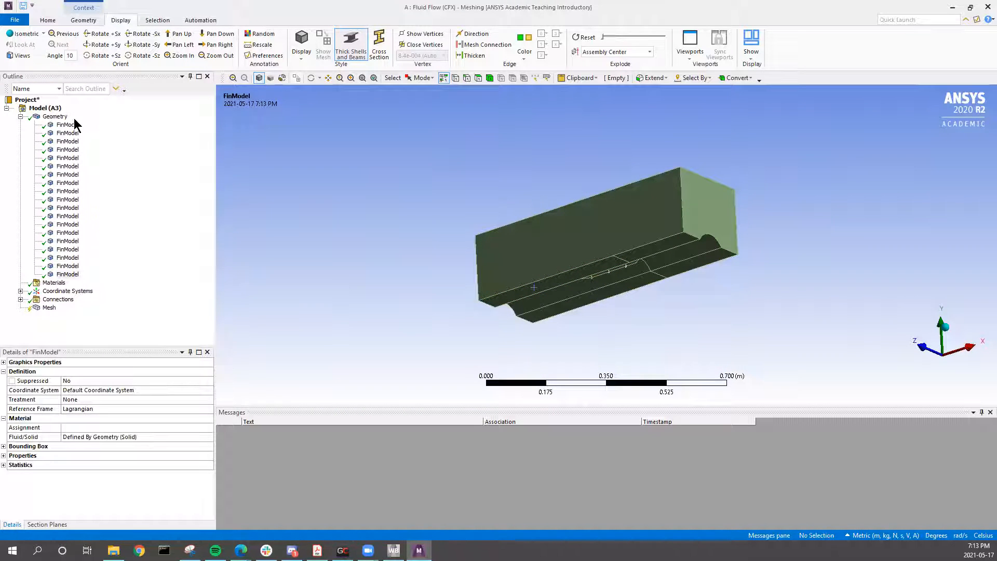
left_click(67, 125)
left_click(69, 142)
left_click(70, 150)
left_click(71, 158)
left_click(73, 166)
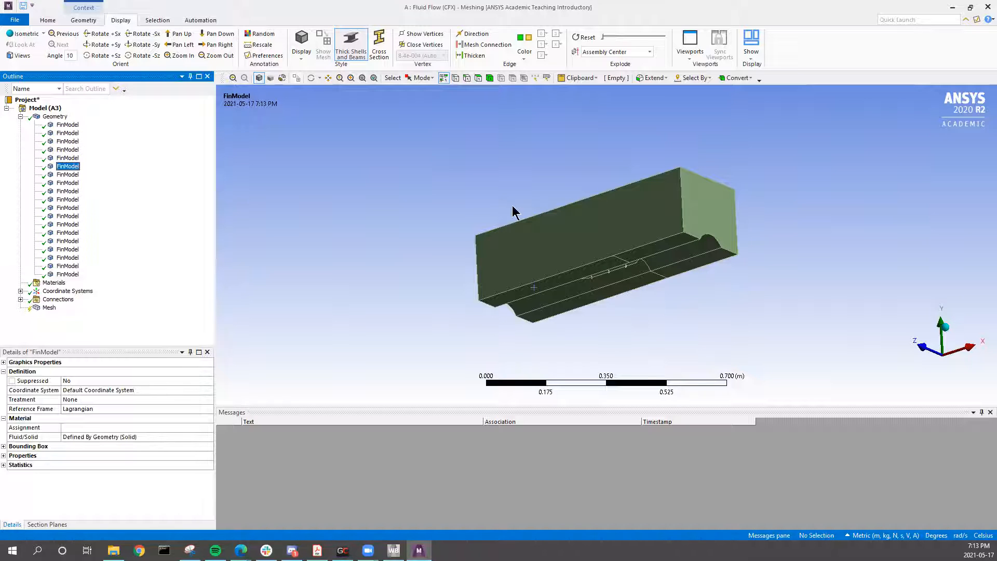
Suppress all bodies except the large box-shaped fluid domain.
left_click(621, 221)
right_click(595, 222)
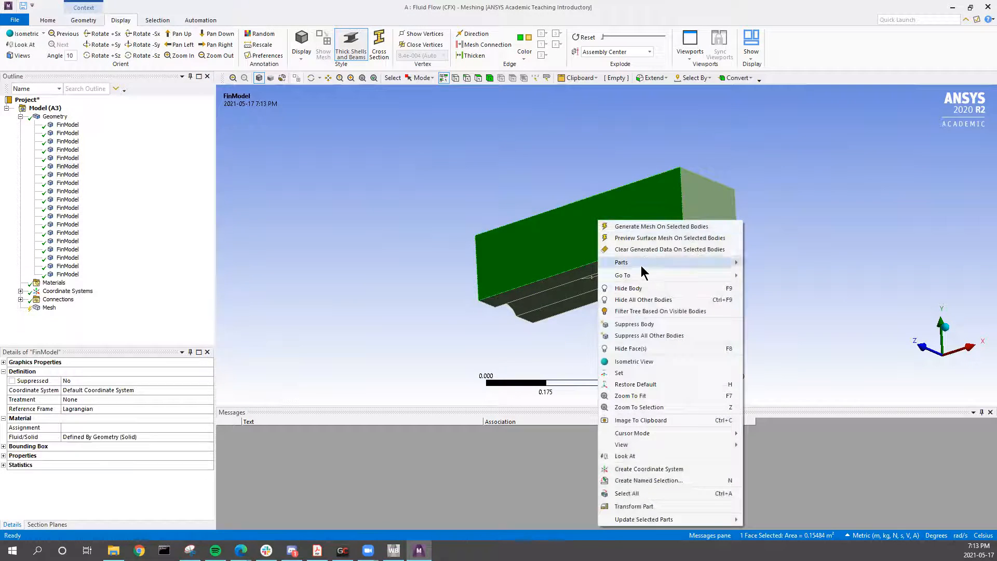
mouse_move(644, 276)
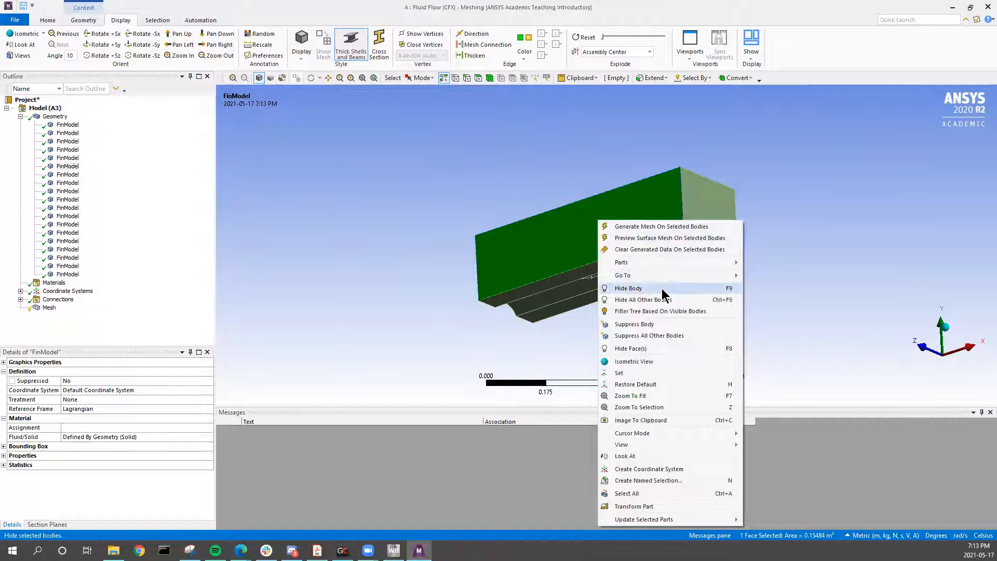
left_click(665, 335)
Examine the fin-shaped cavity in the curved channel on the underside of the fluid body.
middle_click_drag(660, 329, 491, 210)
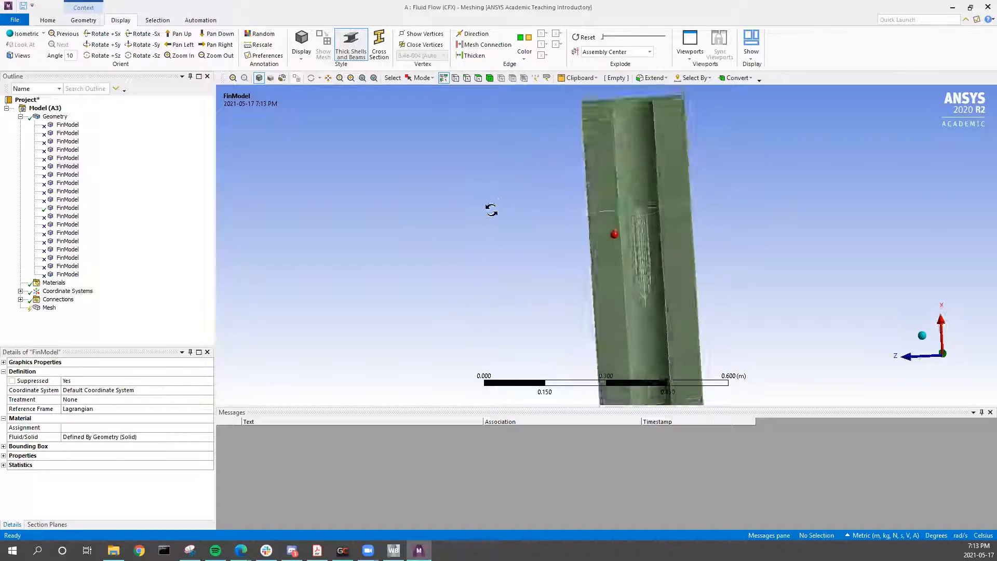
scroll(658, 272, "up", 5)
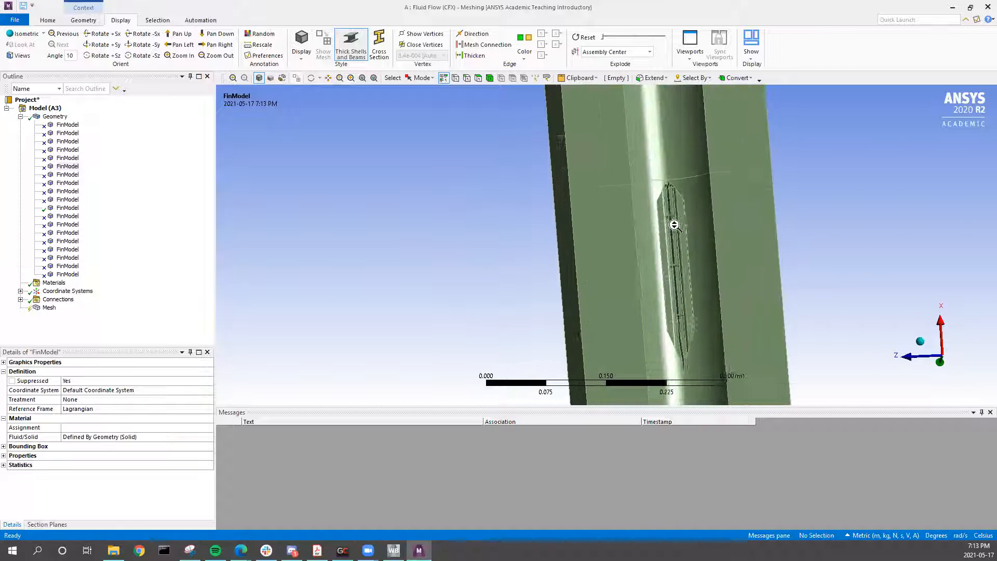
scroll(673, 225, "up", 4)
middle_click_drag(746, 195, 714, 213)
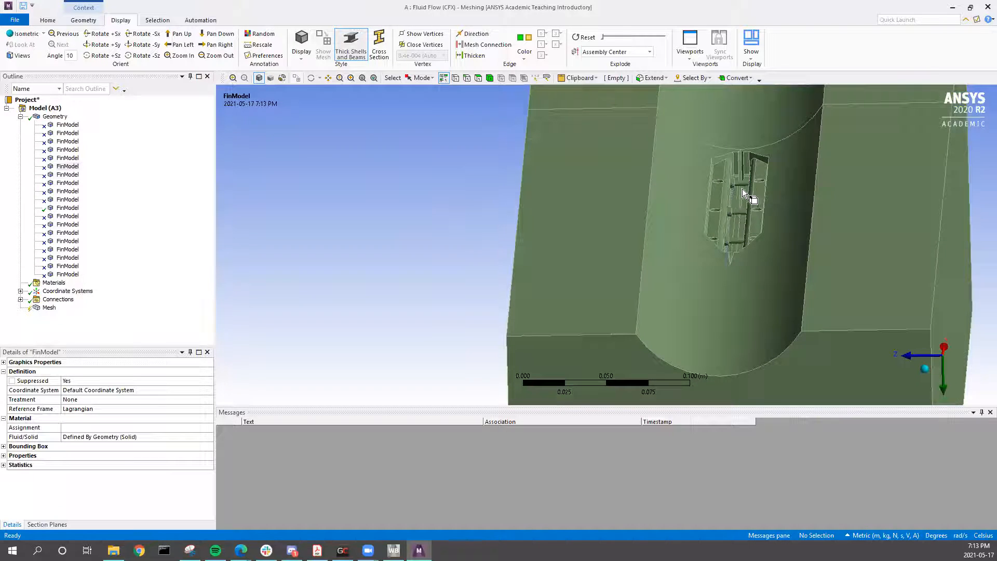
scroll(742, 202, "down", 6)
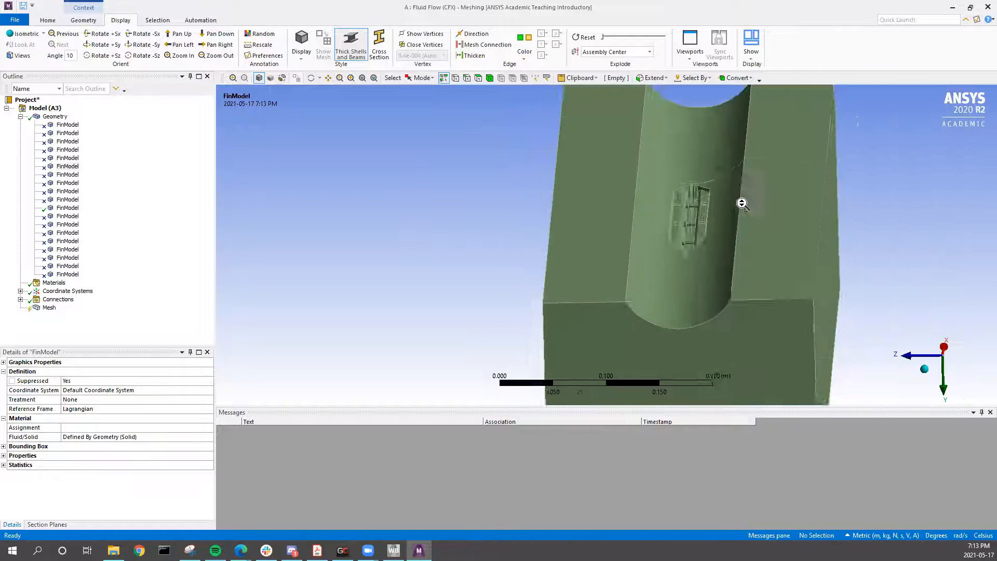
middle_click_drag(659, 201, 597, 325)
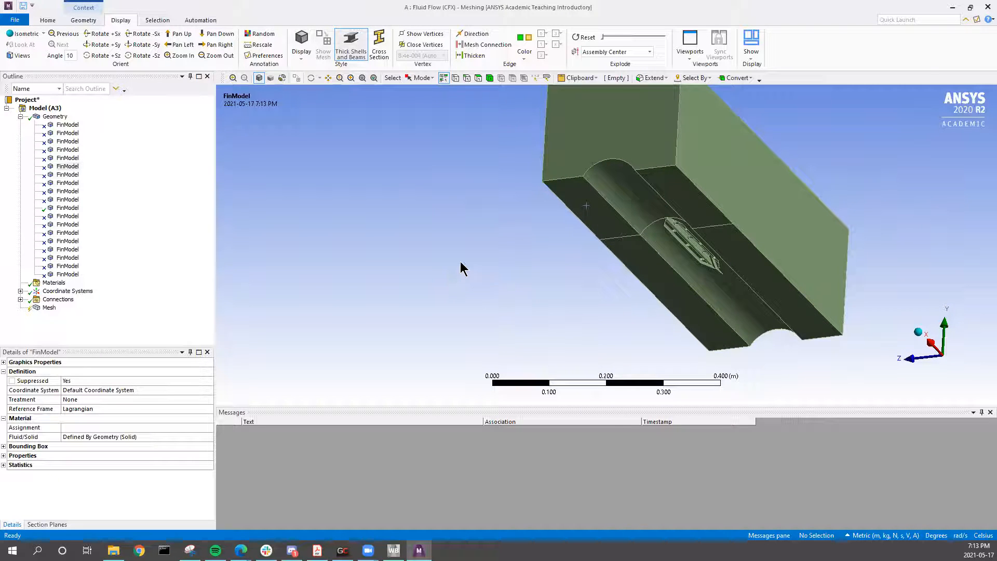
scroll(570, 224, "up", 2)
scroll(570, 225, "down", 4)
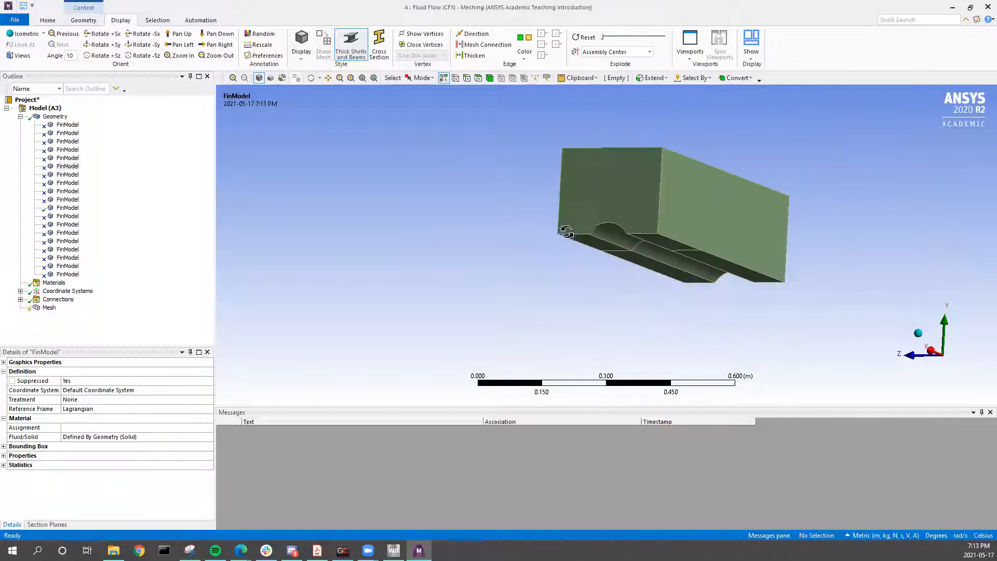
Collapse the Geometry branch and generate the mesh of the fluid body with the default settings.
left_click(21, 117)
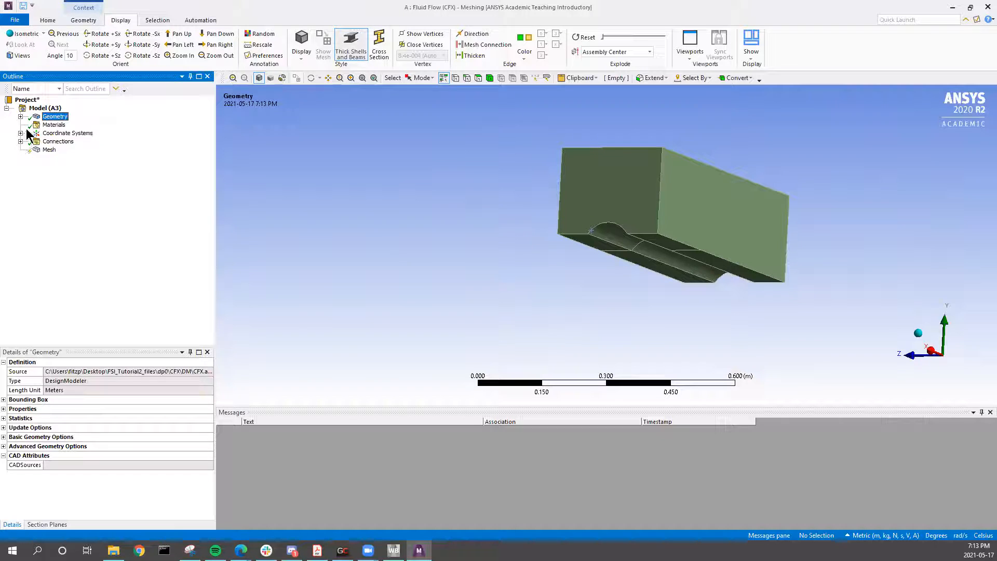
left_click(37, 152)
right_click(50, 151)
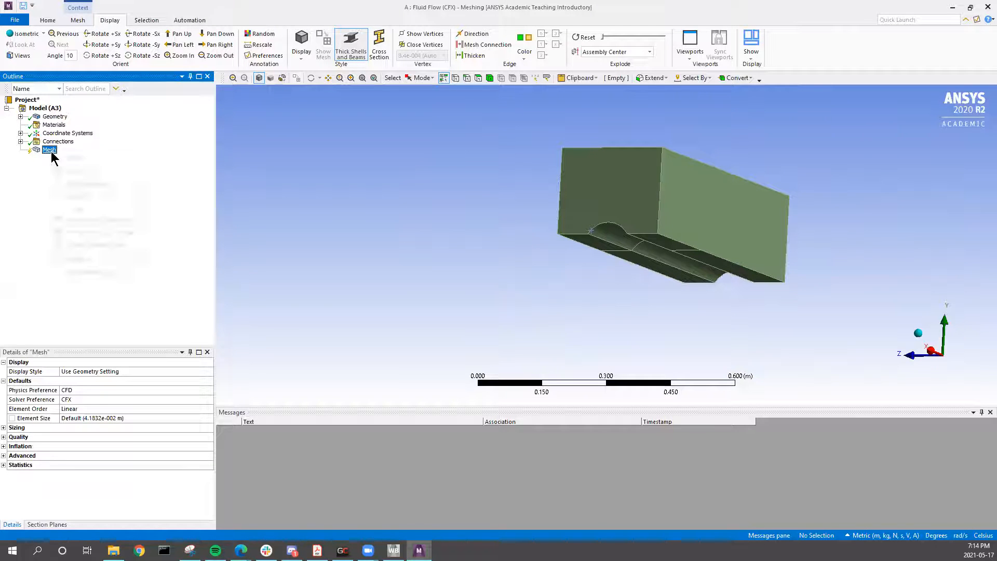
left_click(81, 184)
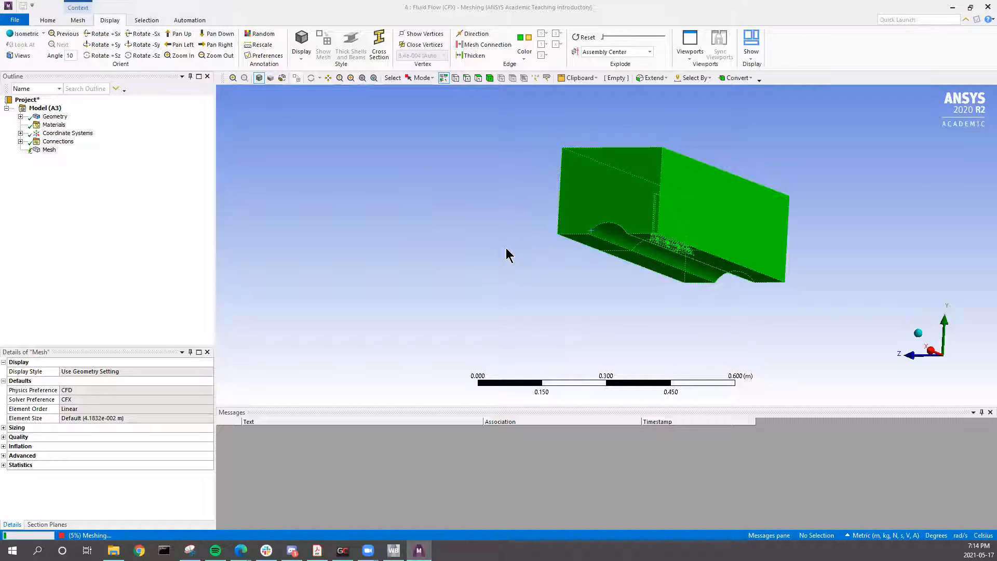
Inspect the generated mesh on the underside of the fluid body, especially the refinement around the fin cavity.
middle_click_drag(433, 289, 763, 208)
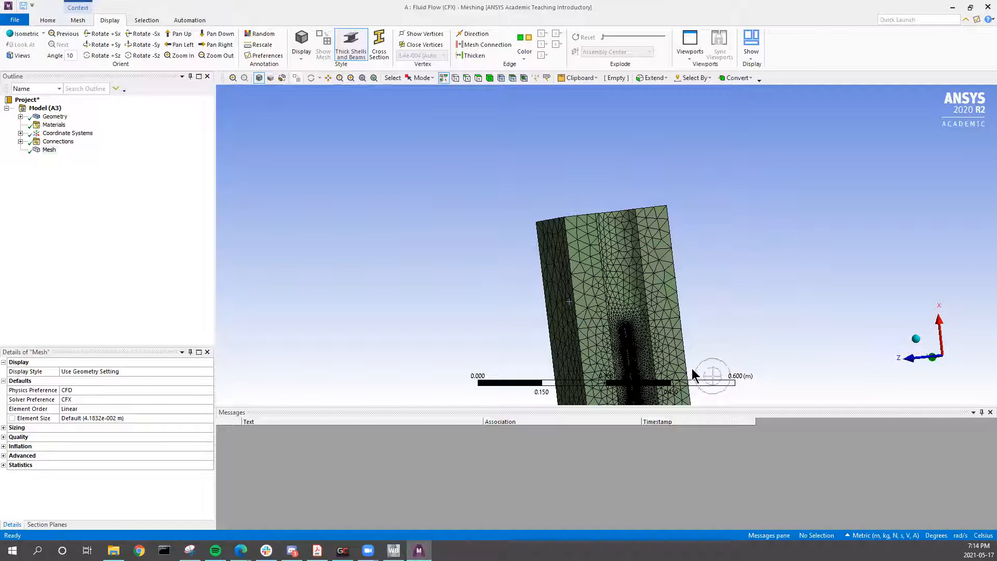
scroll(717, 316, "down", 3)
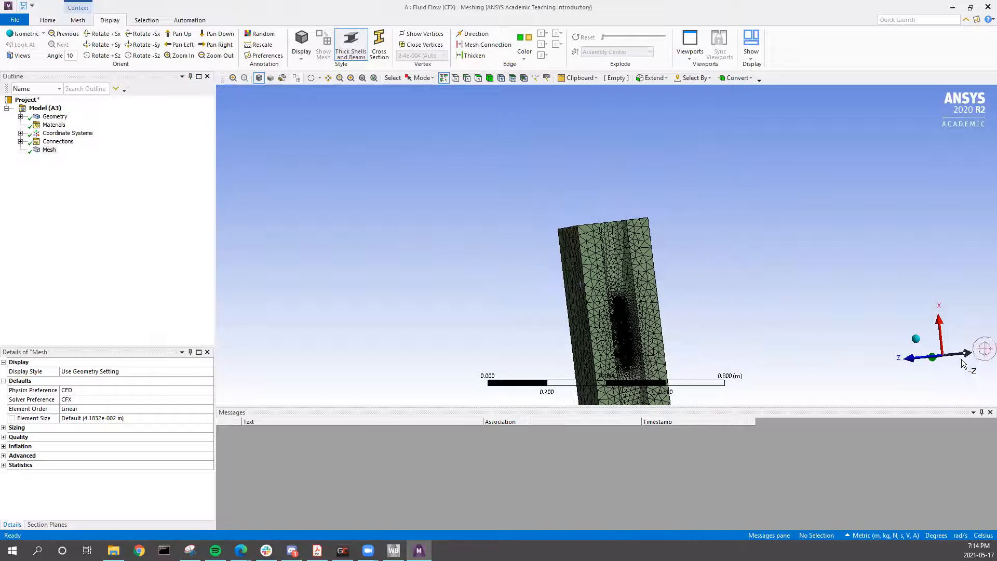
left_click(969, 351)
scroll(617, 348, "up", 2)
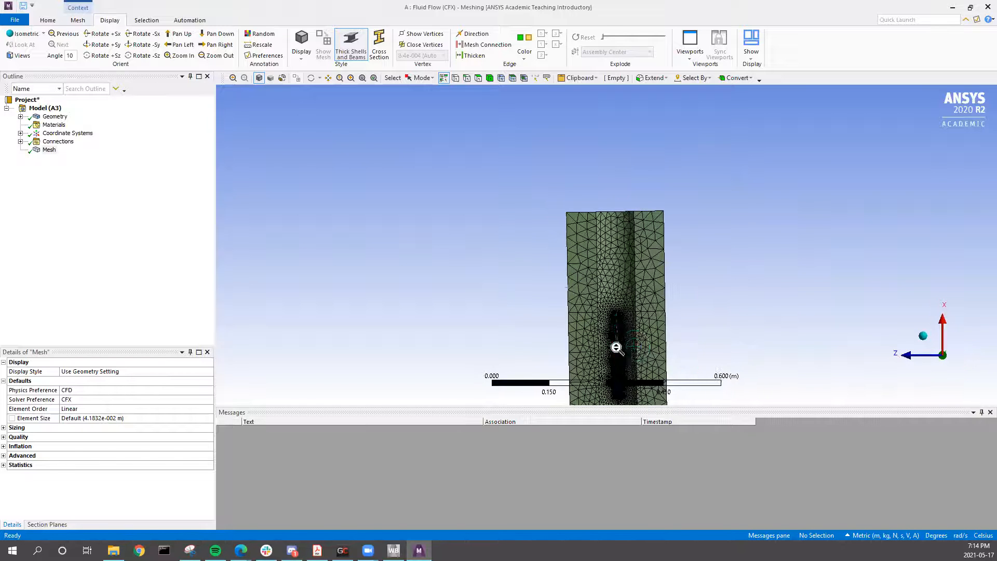
scroll(618, 343, "up", 3)
middle_click_drag(622, 320, 540, 150, "ctrl")
scroll(531, 268, "up", 5)
middle_click_drag(393, 267, 420, 190, "ctrl")
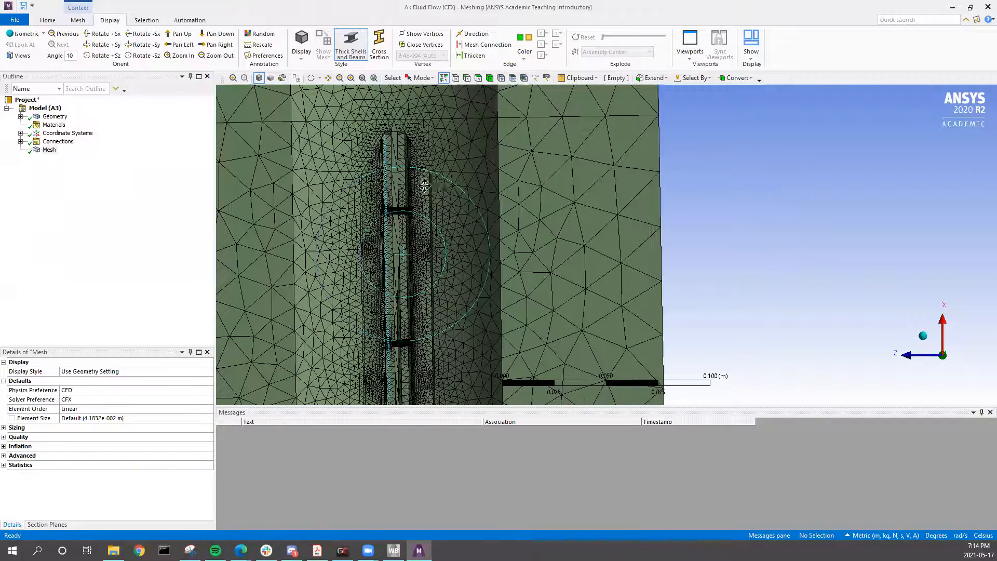
scroll(406, 210, "up", 1)
mouse_move(372, 258)
middle_mouse_down()
mouse_move(343, 295)
mouse_move(328, 290)
mouse_move(332, 304)
mouse_move(352, 228)
mouse_move(382, 243)
middle_mouse_up()
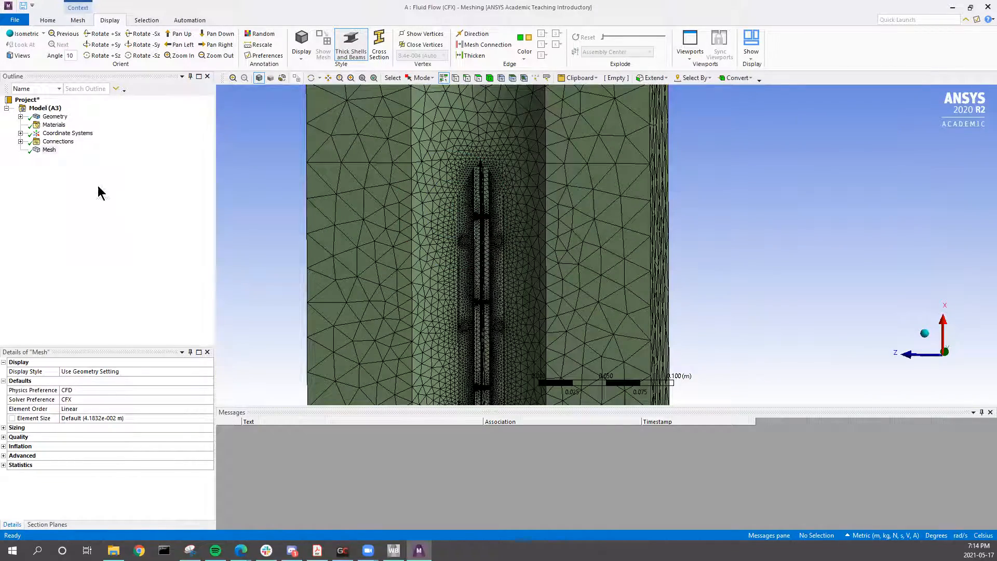
Insert a mesh method and scope it to the fluid body.
left_click(49, 149)
right_click(48, 150)
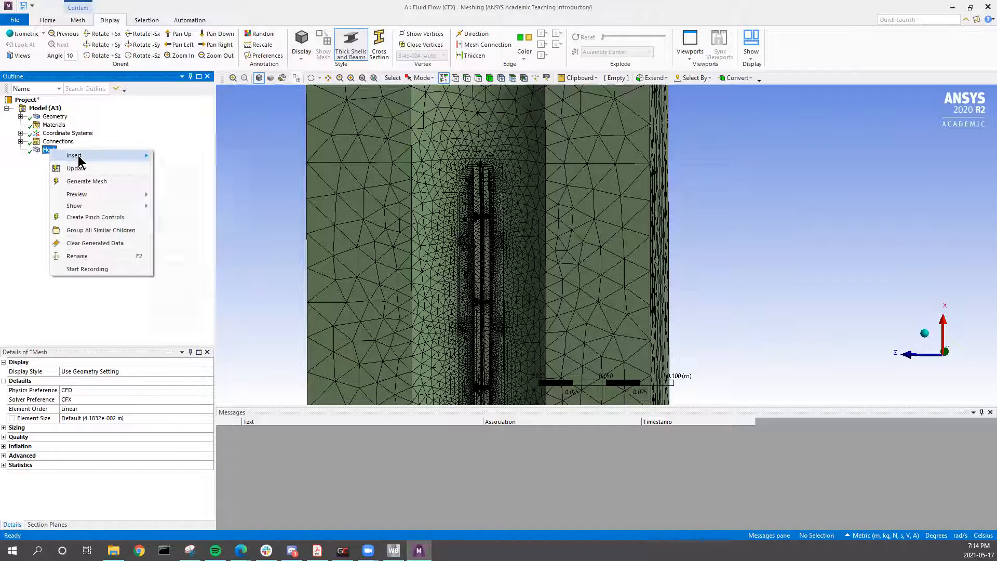
mouse_move(79, 161)
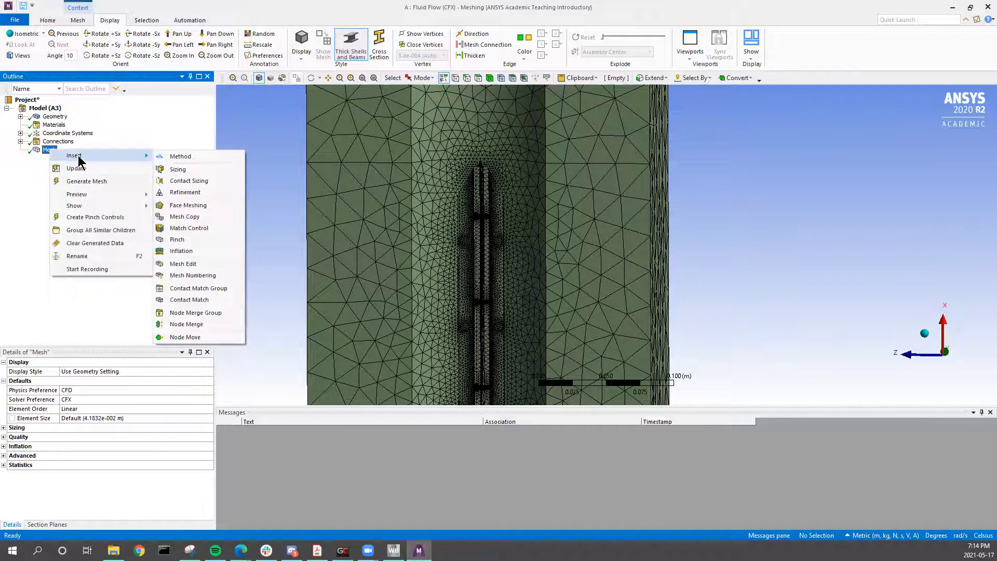
left_click(208, 157)
scroll(373, 282, "up", 2)
scroll(373, 281, "down", 8)
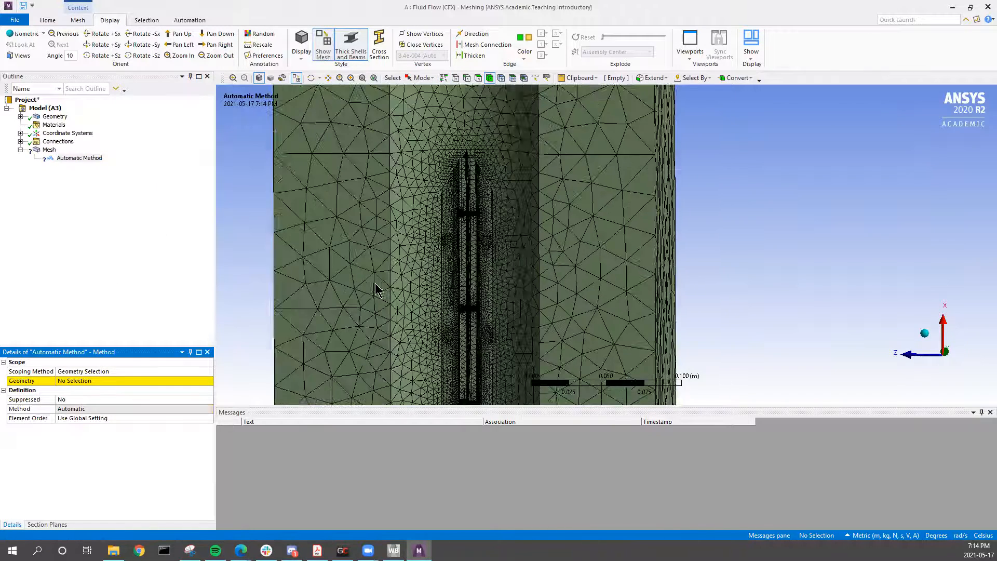
middle_click_drag(383, 312, 516, 156)
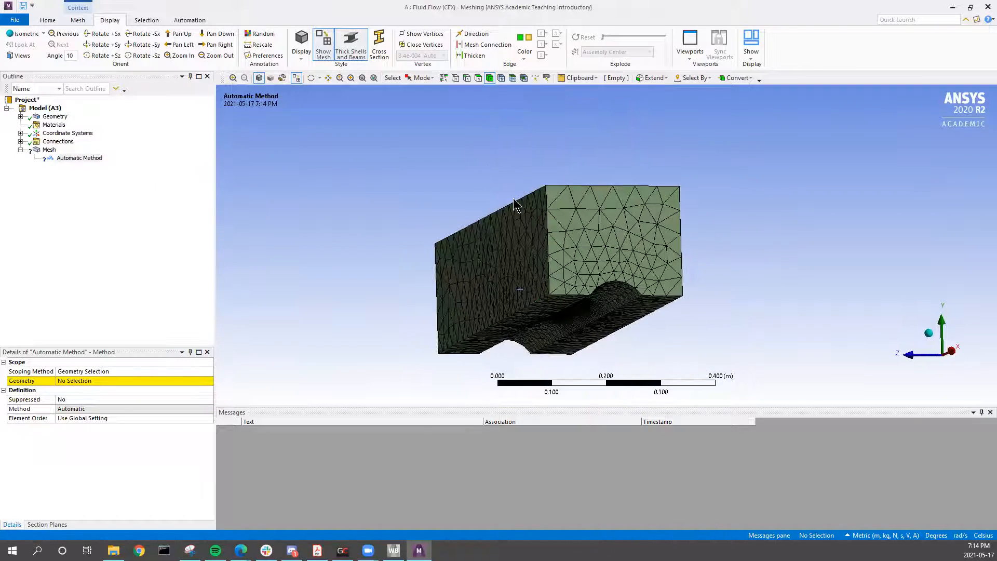
left_click(514, 231)
left_click(102, 382)
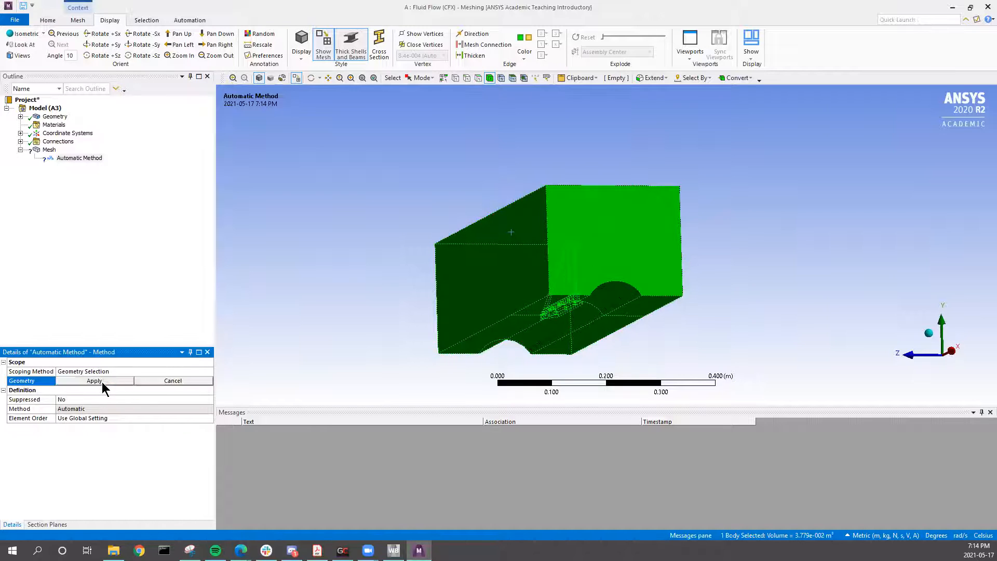
left_click(102, 381)
Set the inserted mesh method to Hex Dominant.
left_click(121, 409)
left_click(208, 408)
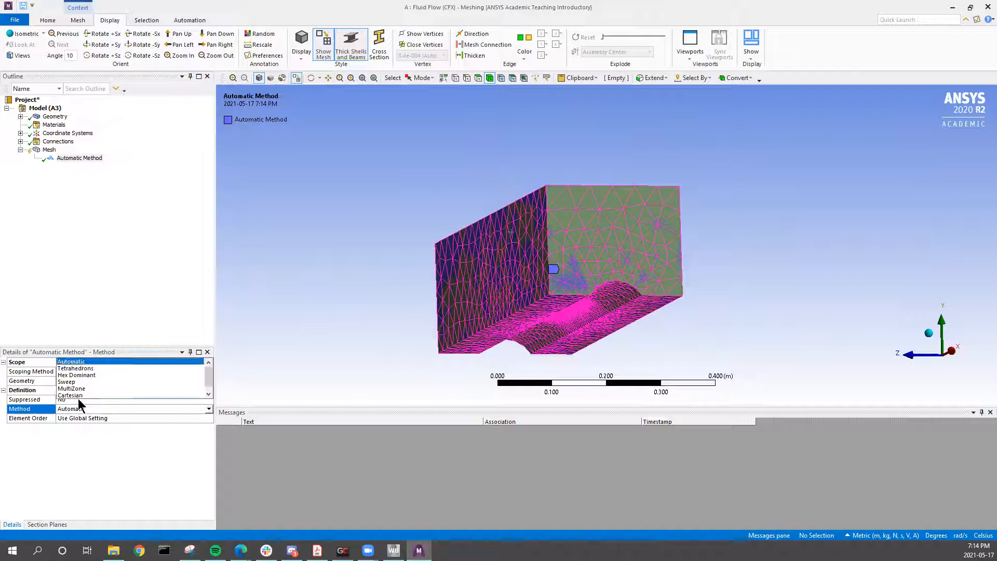
left_click(88, 376)
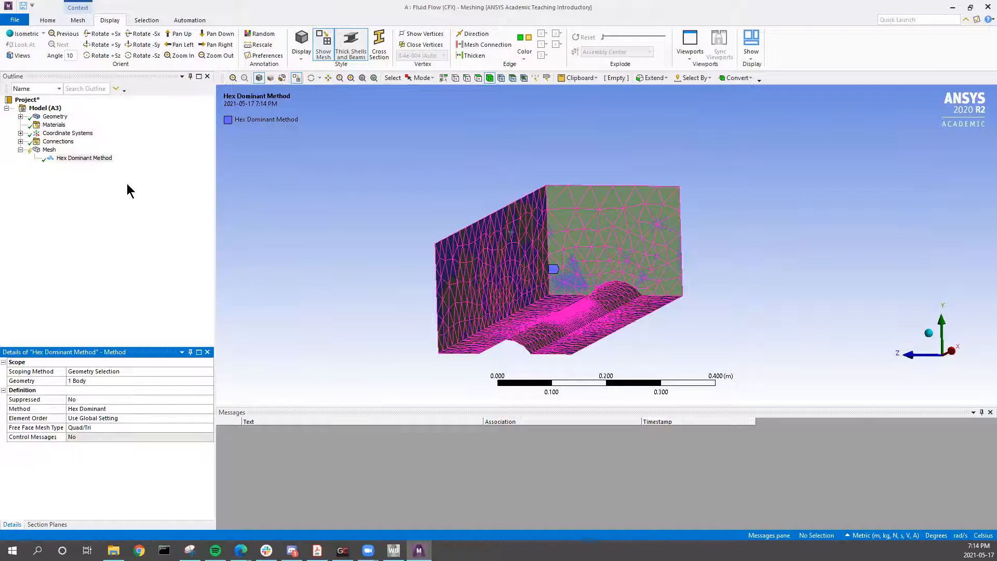
Regenerate the fluid body's mesh with the Hex Dominant method applied.
left_click(46, 149)
right_click(46, 150)
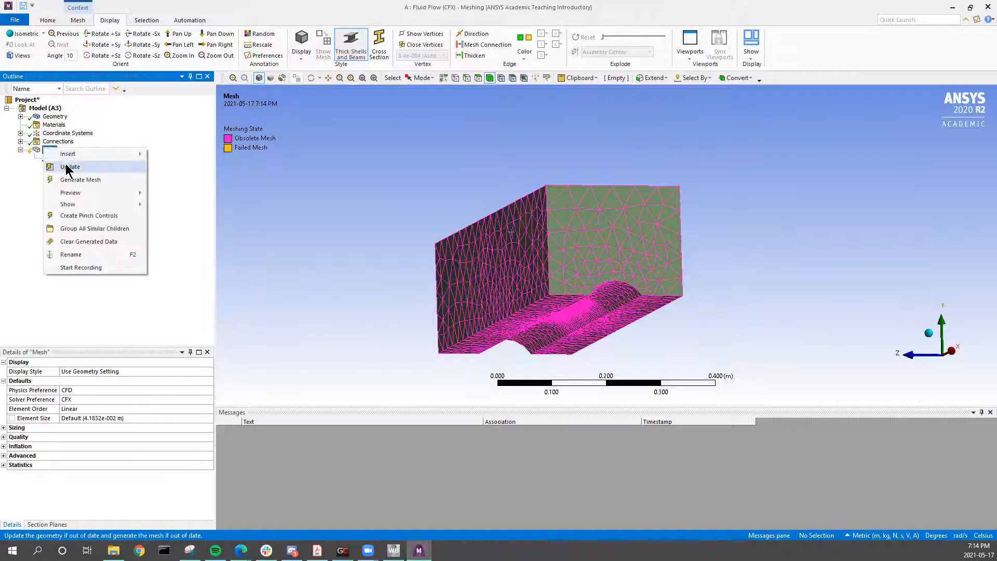
left_click(83, 180)
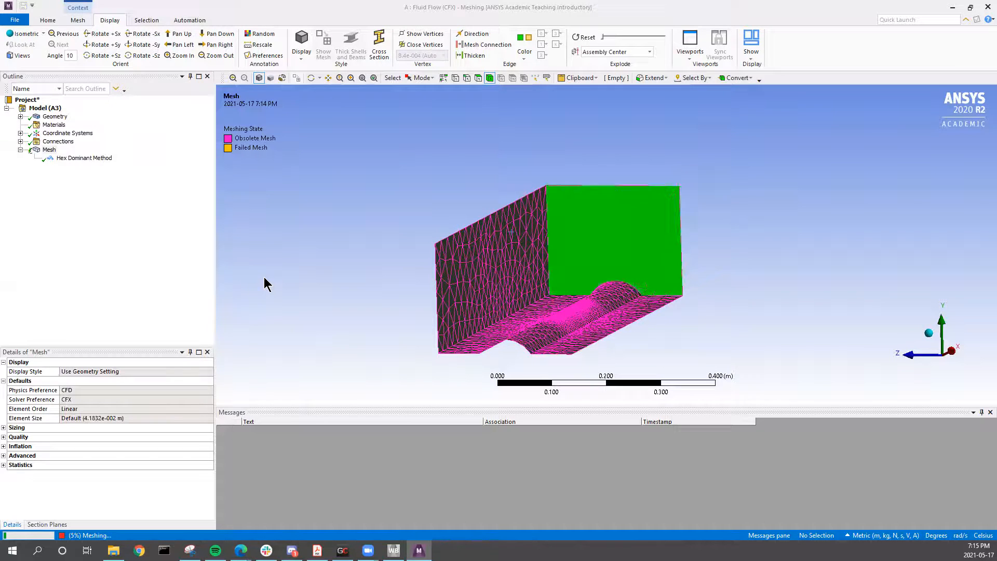
Delete the Hex Dominant method from the mesh.
middle_click_drag(409, 298, 518, 281)
scroll(511, 282, "up", 3)
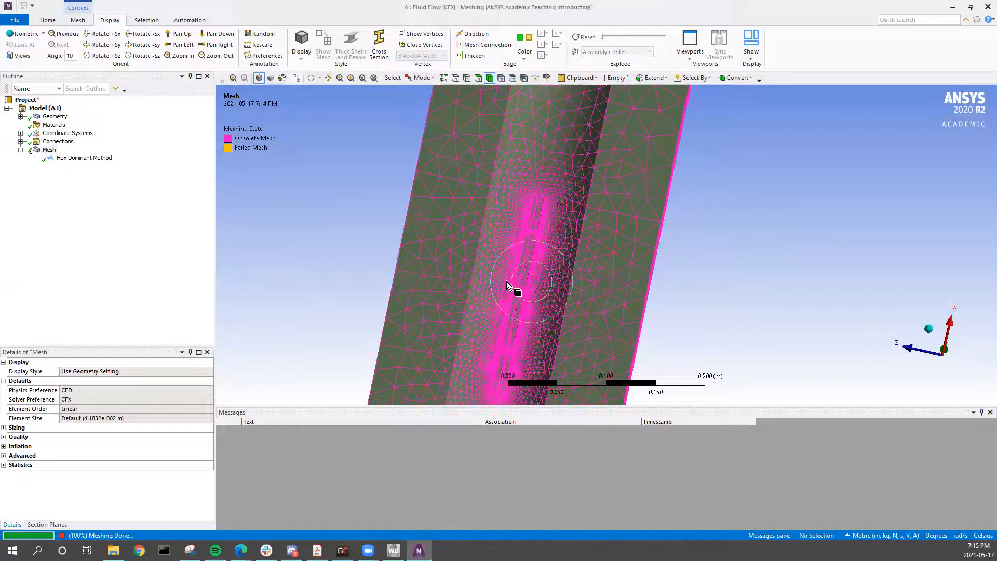
scroll(498, 285, "up", 2)
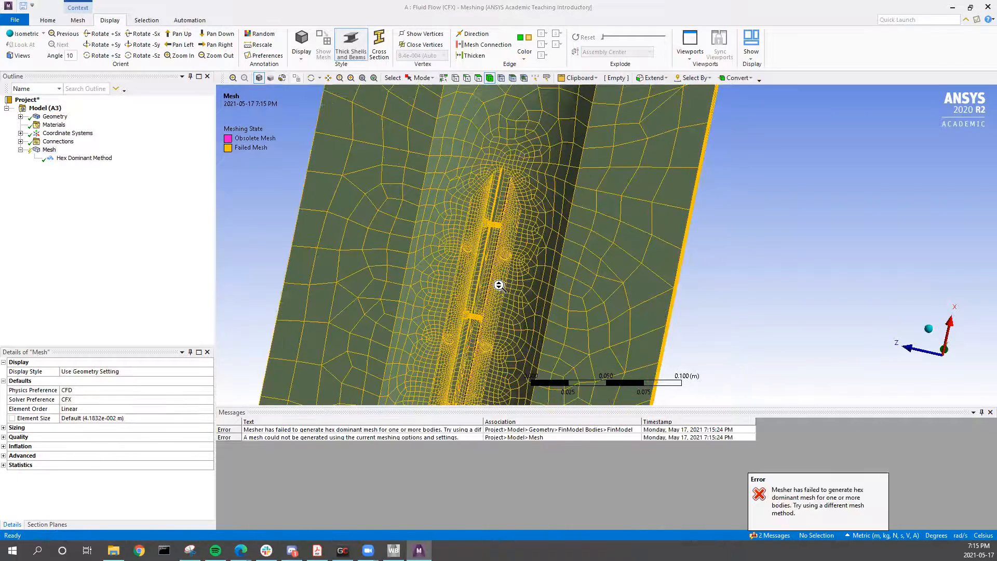
scroll(497, 285, "down", 5)
middle_click_drag(497, 285, 306, 289)
left_click(83, 158)
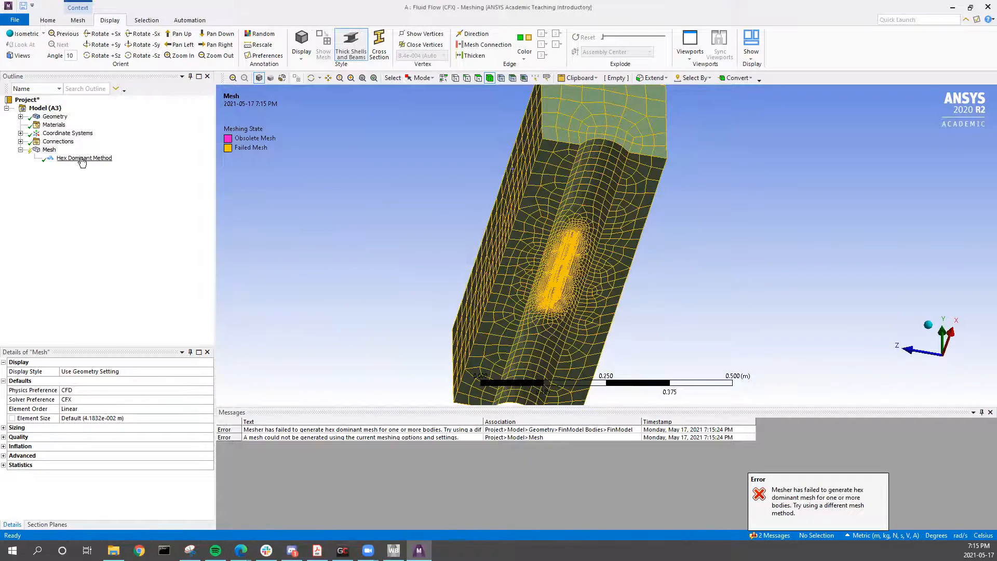
right_click(82, 159)
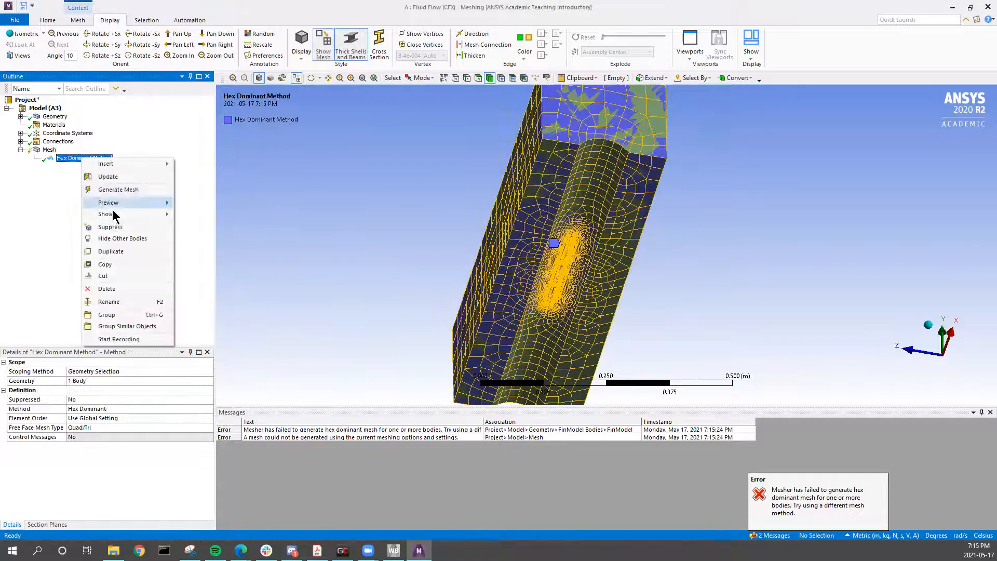
left_click(112, 287)
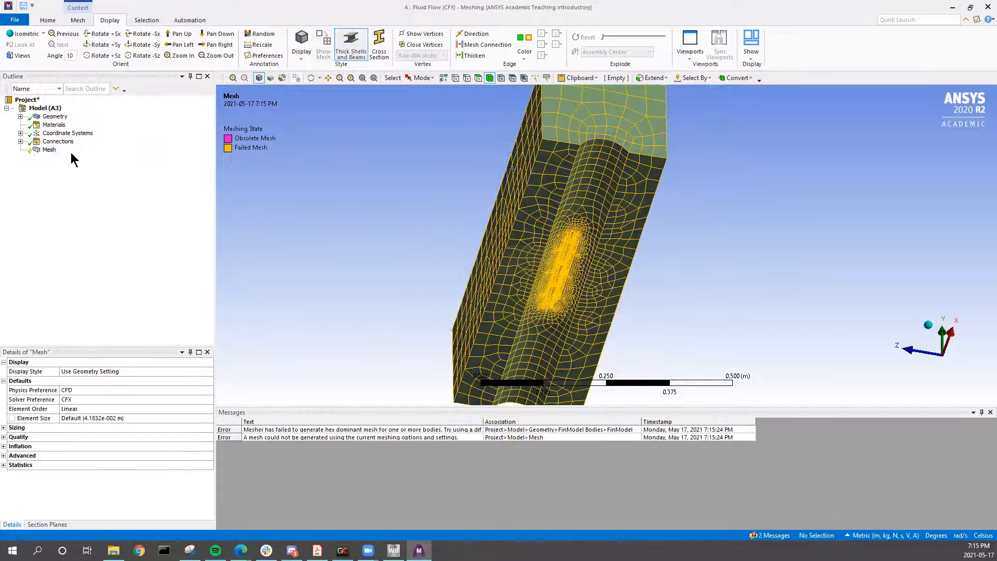
Regenerate the fluid body's mesh with the default meshing method.
left_click(50, 150)
right_click(50, 151)
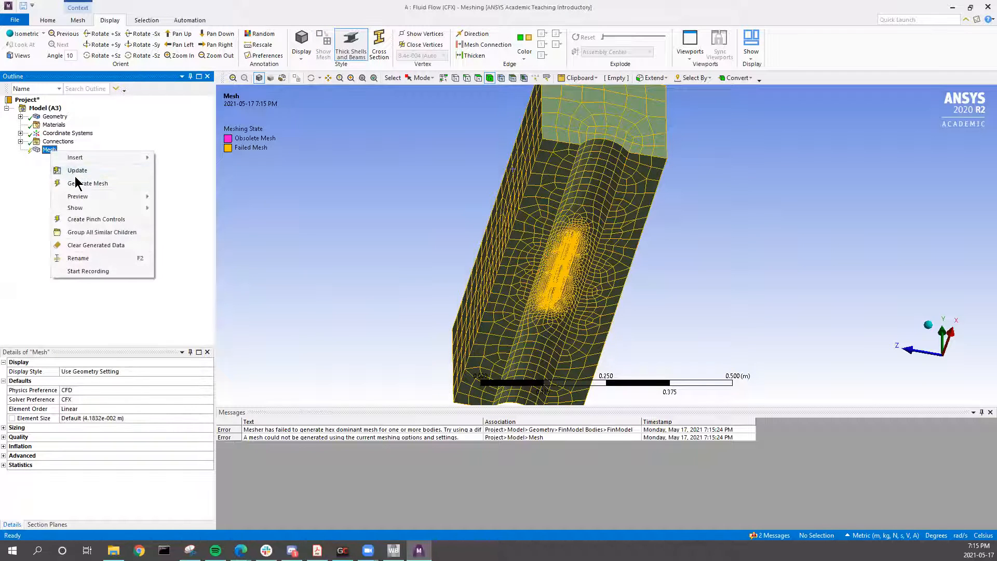
left_click(76, 185)
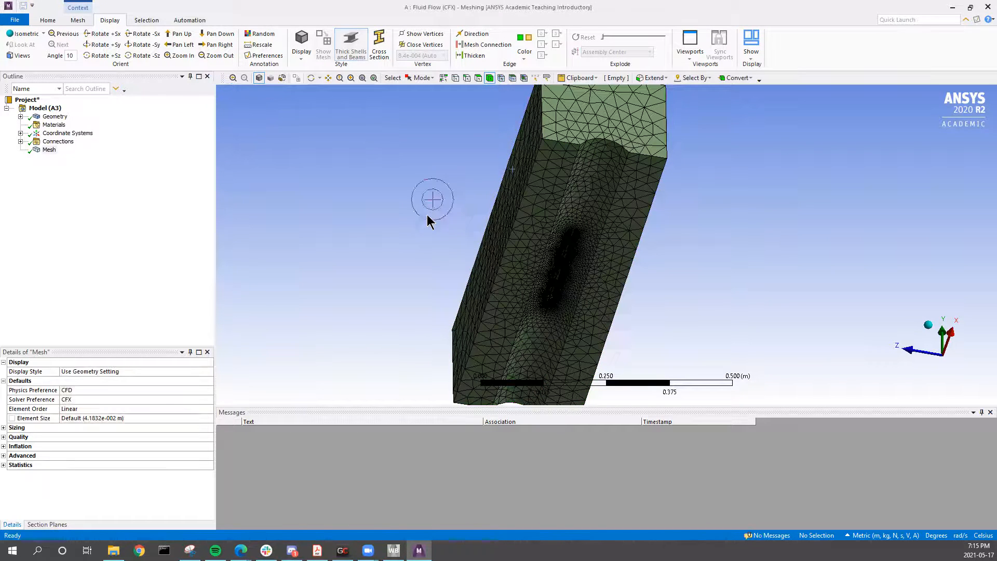
Examine the regenerated mesh up close around the fin cavity on the fluid body's underside.
scroll(559, 269, "up", 2)
mouse_move(559, 269)
middle_mouse_down()
mouse_move(552, 225)
mouse_move(549, 259)
middle_mouse_up()
scroll(549, 259, "up", 3)
middle_click_drag(487, 252, 468, 257)
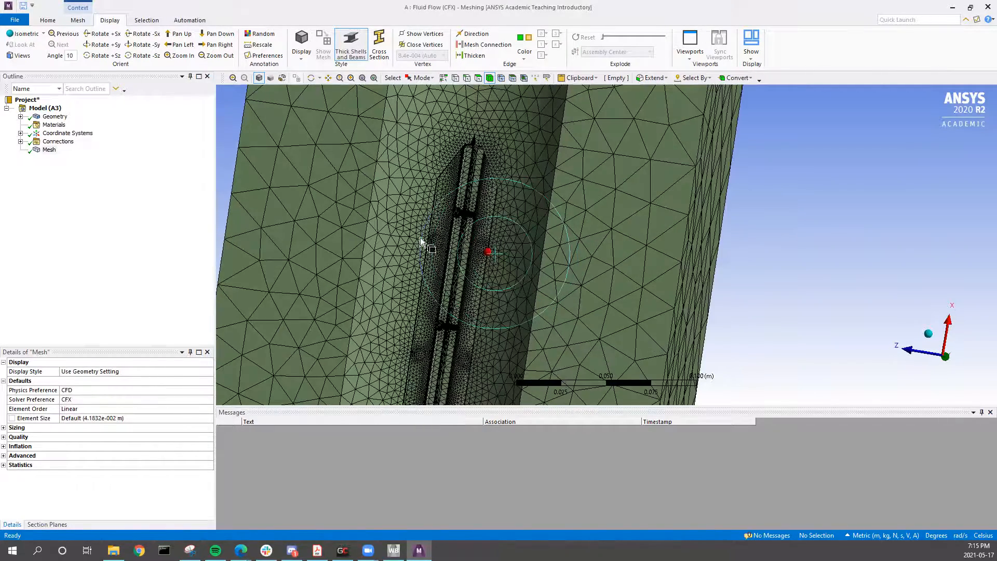
middle_click_drag(395, 279, 431, 249)
scroll(394, 206, "up", 3)
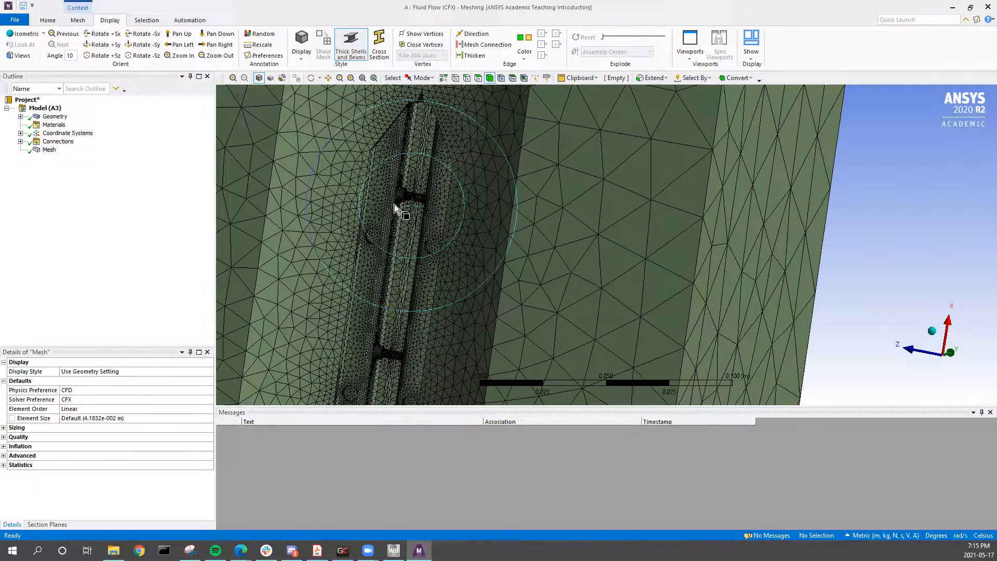
scroll(356, 204, "up", 1)
scroll(407, 224, "down", 2)
middle_click_drag(406, 223, 467, 245)
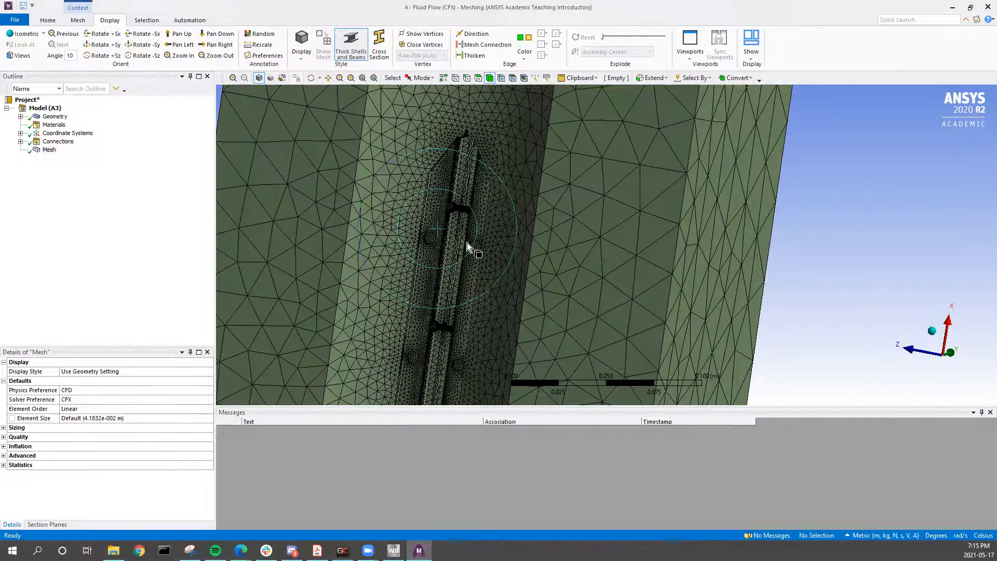
scroll(468, 244, "down", 3)
Insert a sizing control under the mesh.
right_click(49, 150)
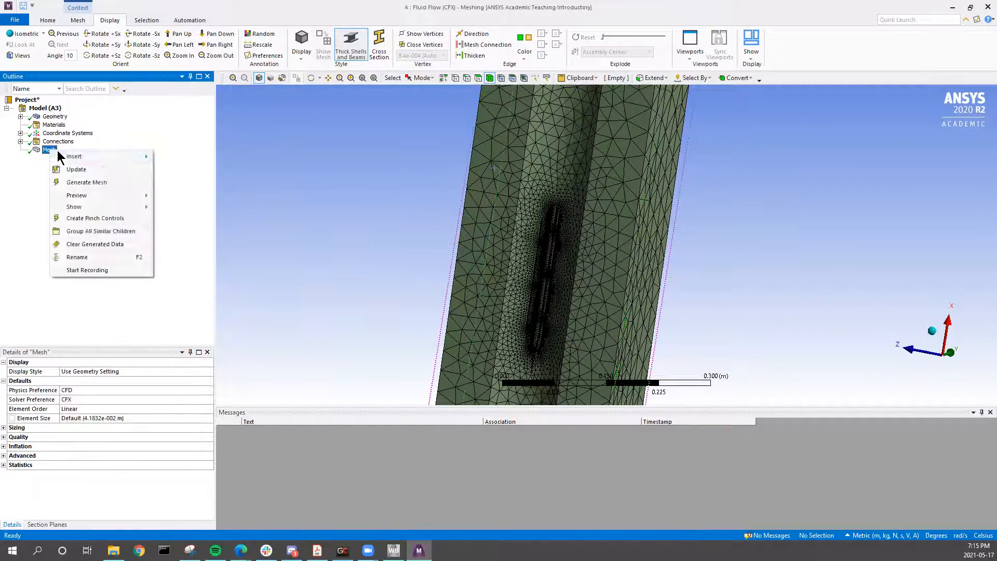
mouse_move(110, 158)
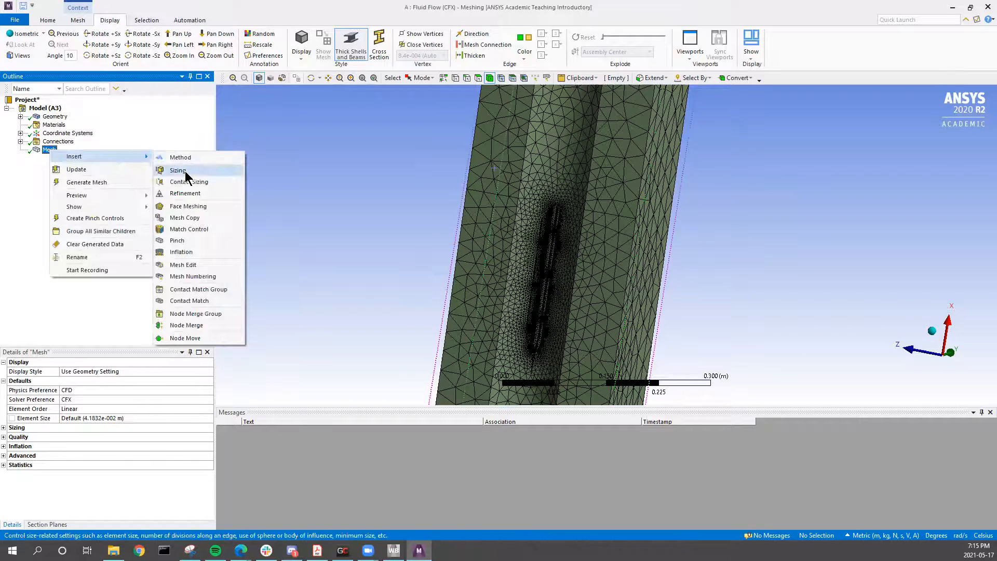
left_click(163, 170)
Scope the sizing to the two cylindrical faces running along the fluid body's underside, including the one around the fin cavity.
scroll(348, 326, "down", 5)
mouse_move(461, 269)
middle_mouse_down()
mouse_move(455, 305)
mouse_move(467, 251)
middle_mouse_up()
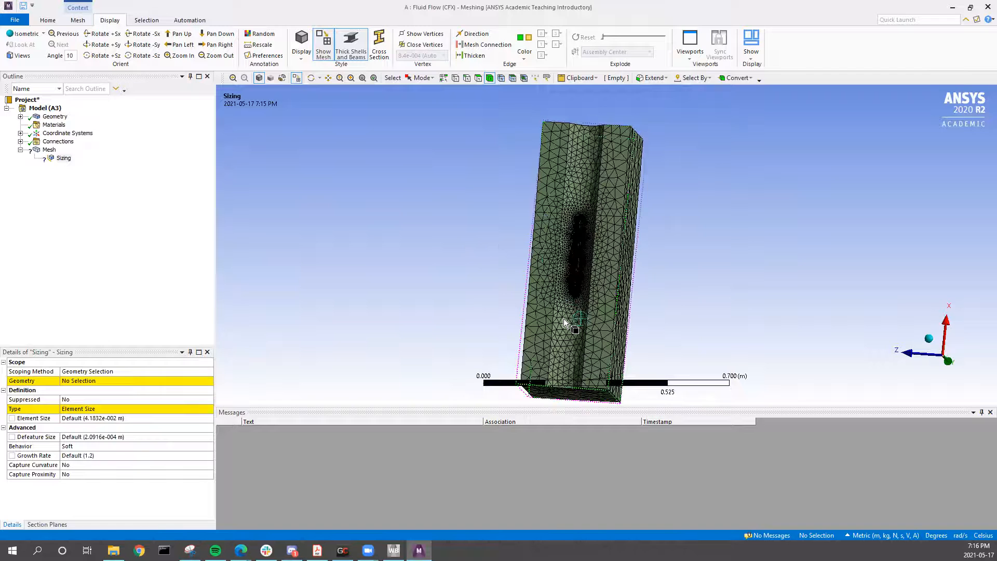
left_click(478, 78)
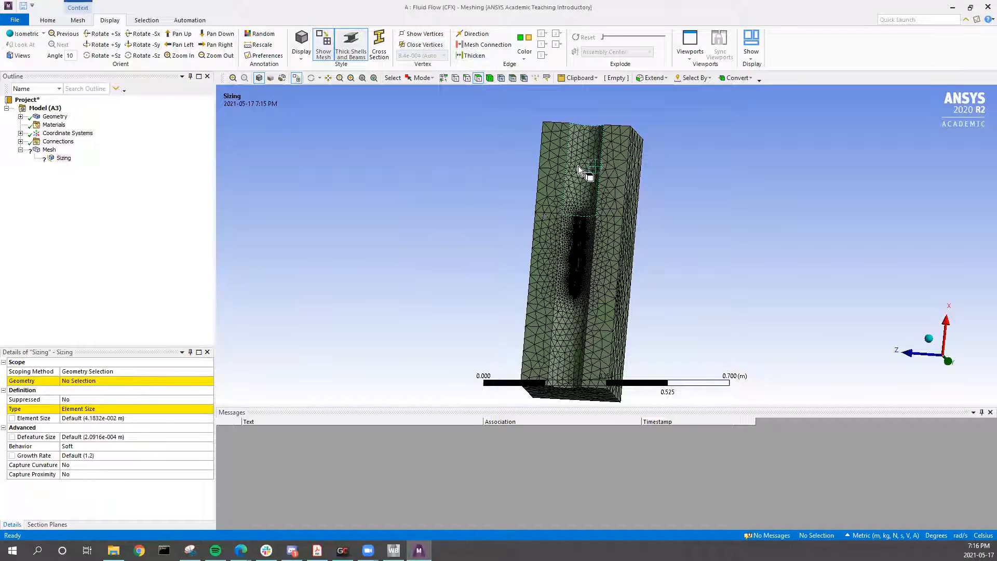
left_click(578, 166)
scroll(577, 257, "up", 4)
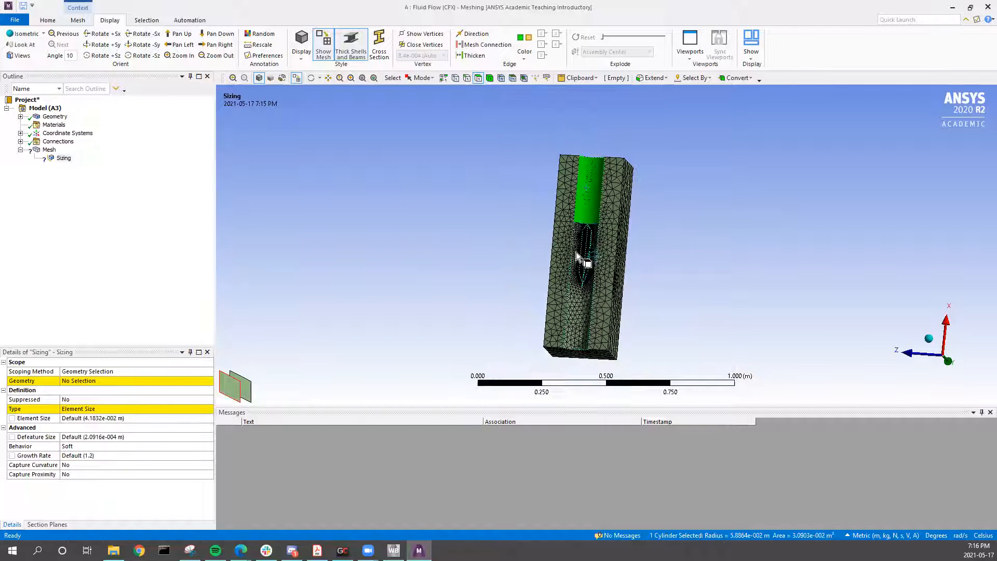
scroll(566, 231, "up", 2)
left_click(568, 222)
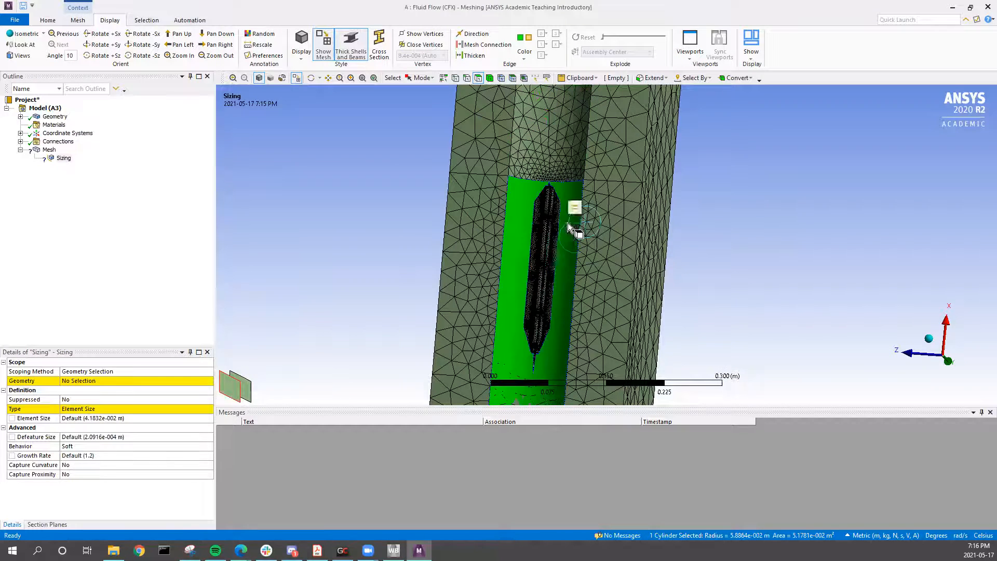
left_click(544, 157, "ctrl")
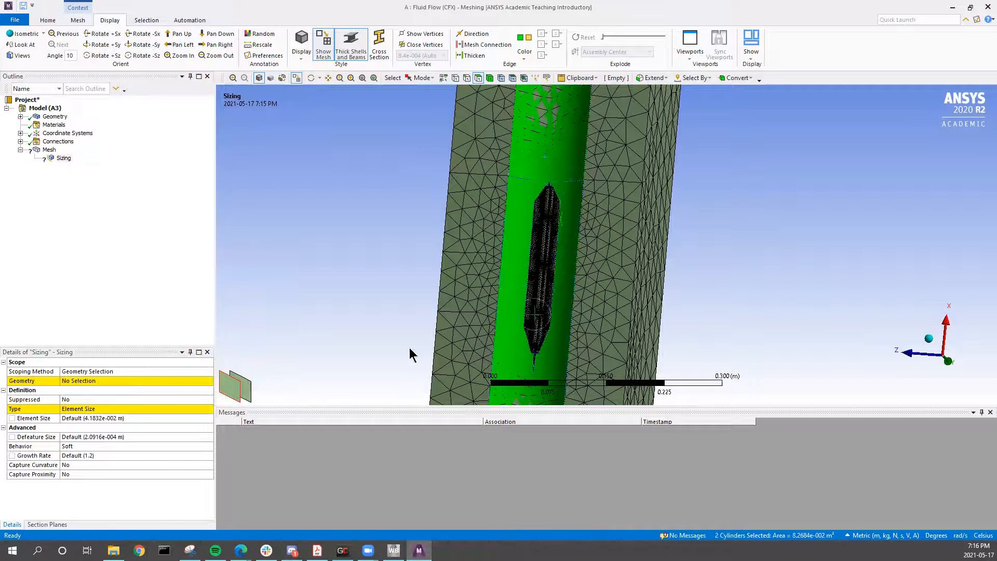
left_click(98, 381)
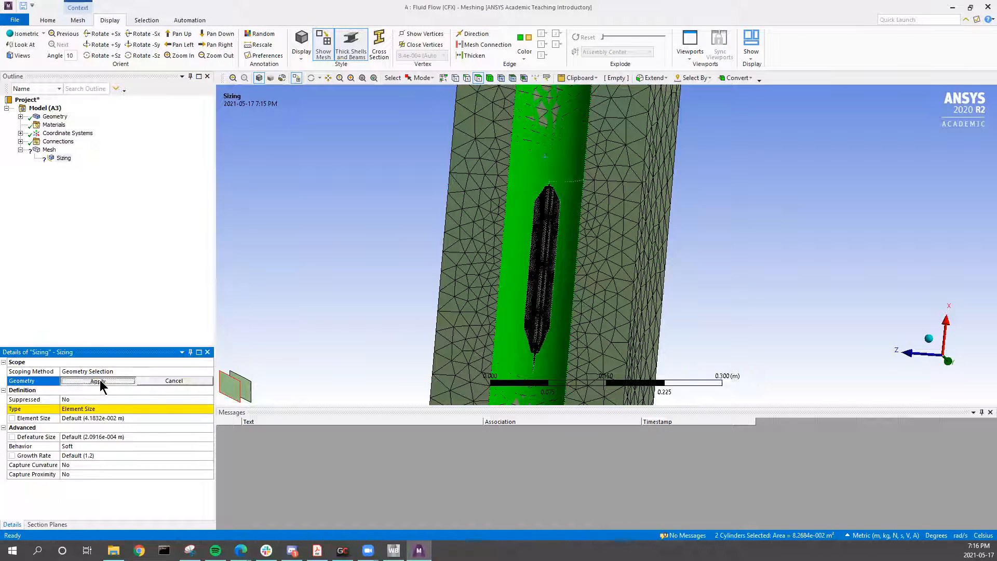
left_click(100, 380)
Set the face sizing's element size to 0.03 m and regenerate the mesh.
left_click(129, 418)
type("0.03")
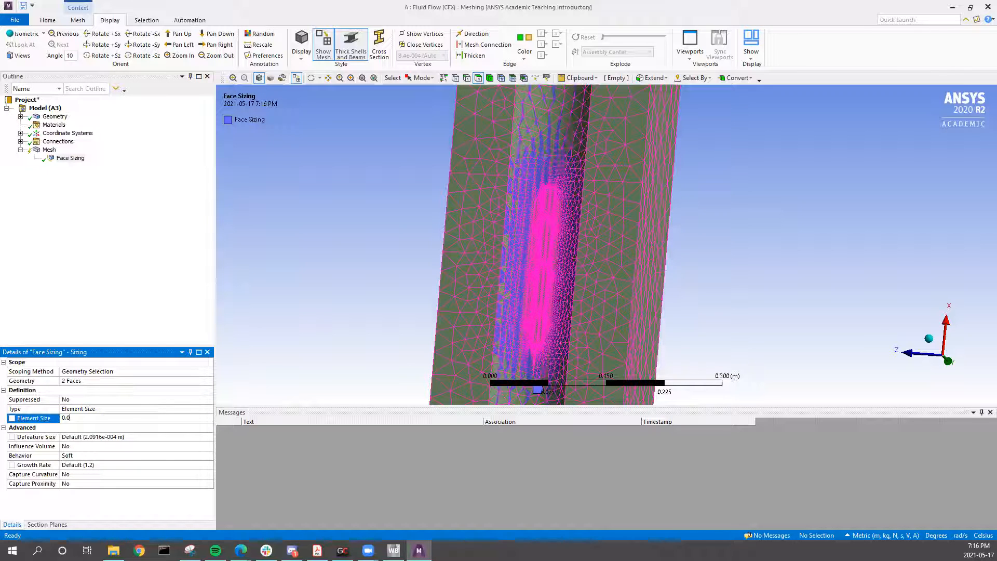
left_click(49, 150)
right_click(49, 150)
left_click(92, 184)
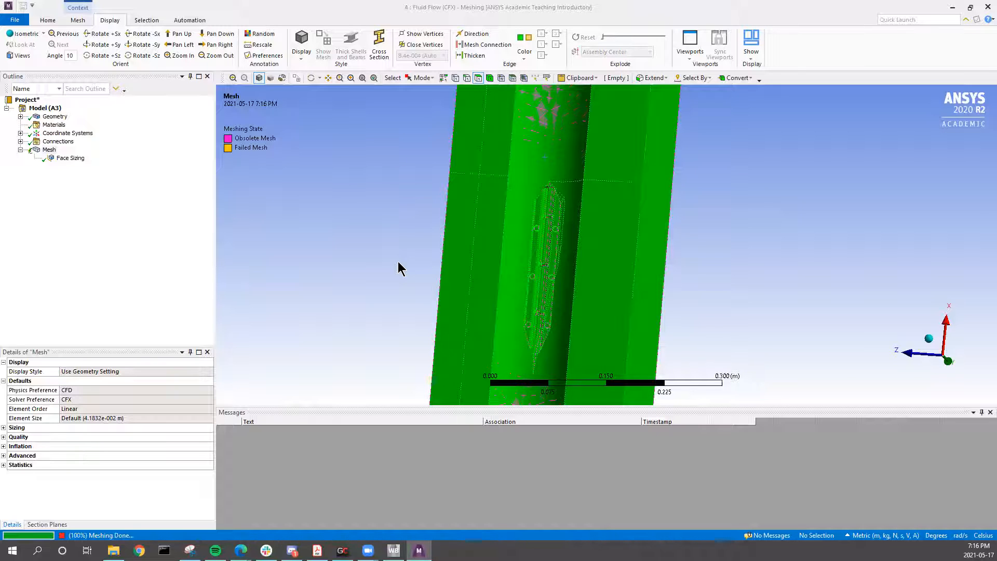
Examine the mesh on the sized cylindrical faces and around the fin cavity.
scroll(534, 288, "up", 2)
scroll(502, 274, "up", 3)
middle_click_drag(502, 274, 533, 314)
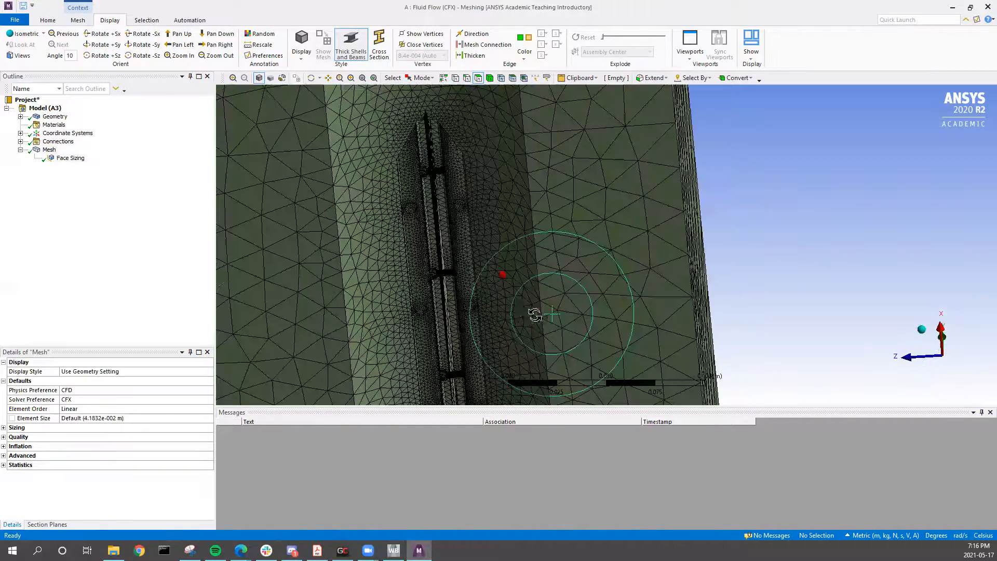
scroll(519, 306, "up", 2)
scroll(519, 306, "down", 1)
scroll(518, 304, "down", 6)
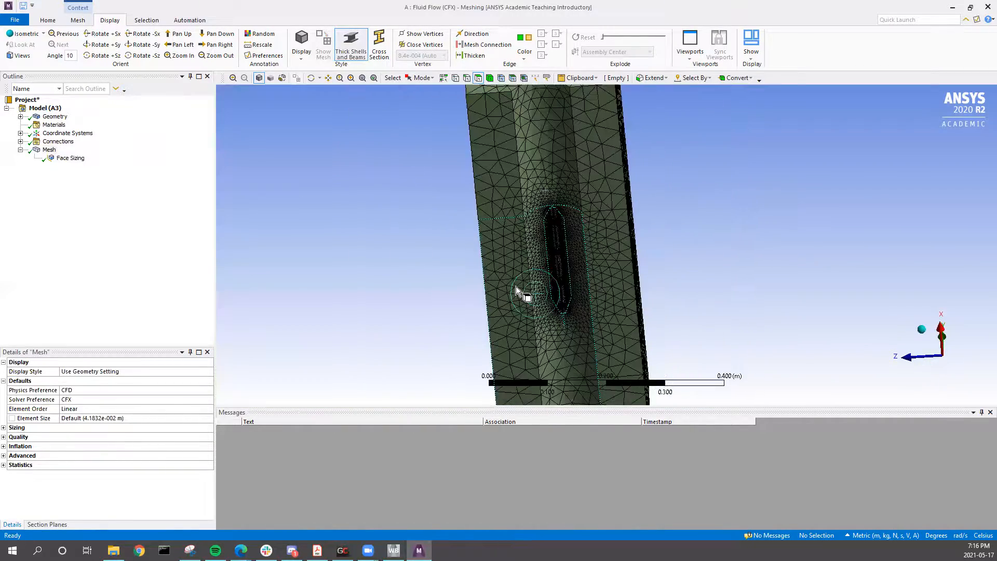
middle_click_drag(500, 312, 406, 306)
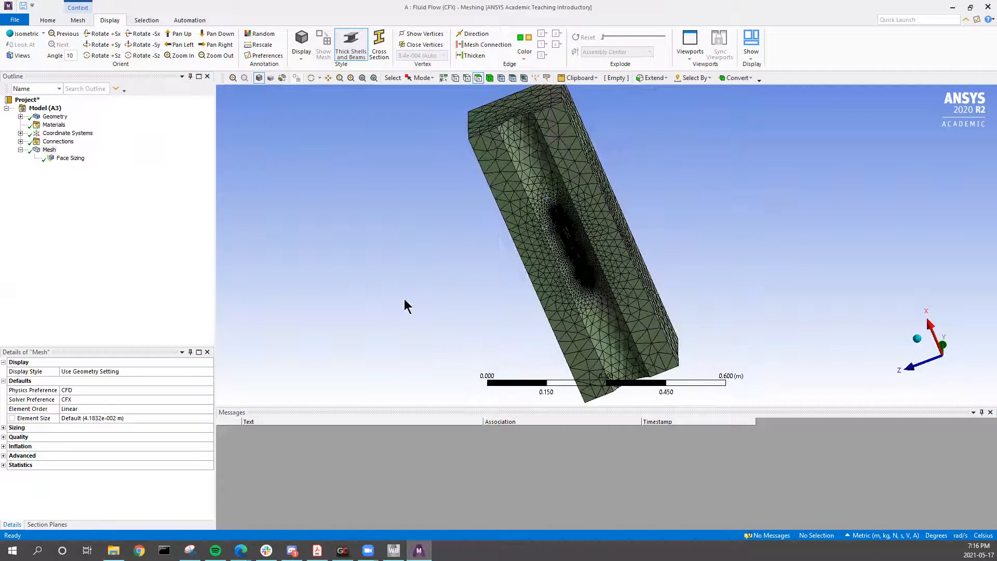
Create a named selection called inlet from the fluid body's end face on the negative X side.
middle_click_drag(531, 182, 549, 127)
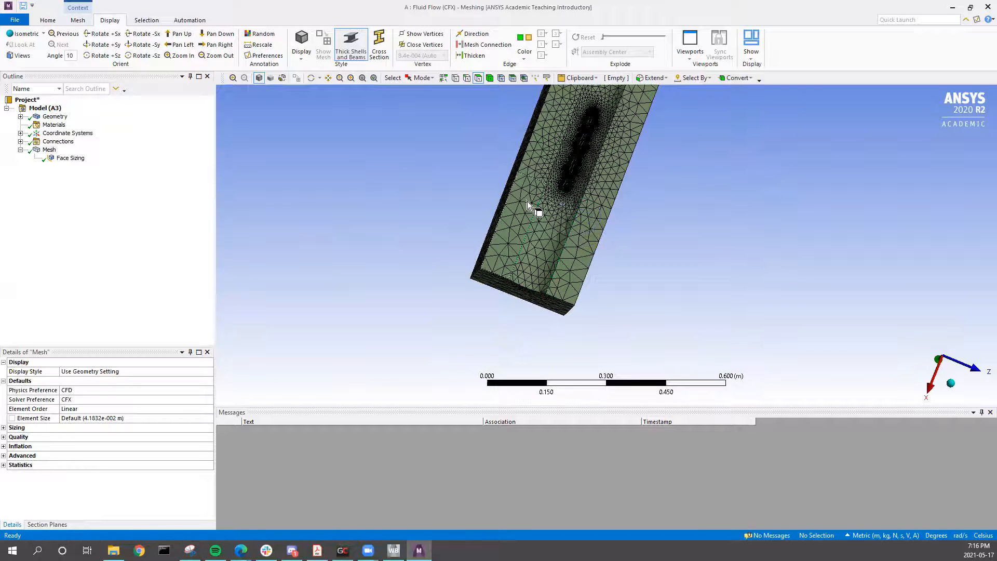
middle_click_drag(559, 243, 682, 241)
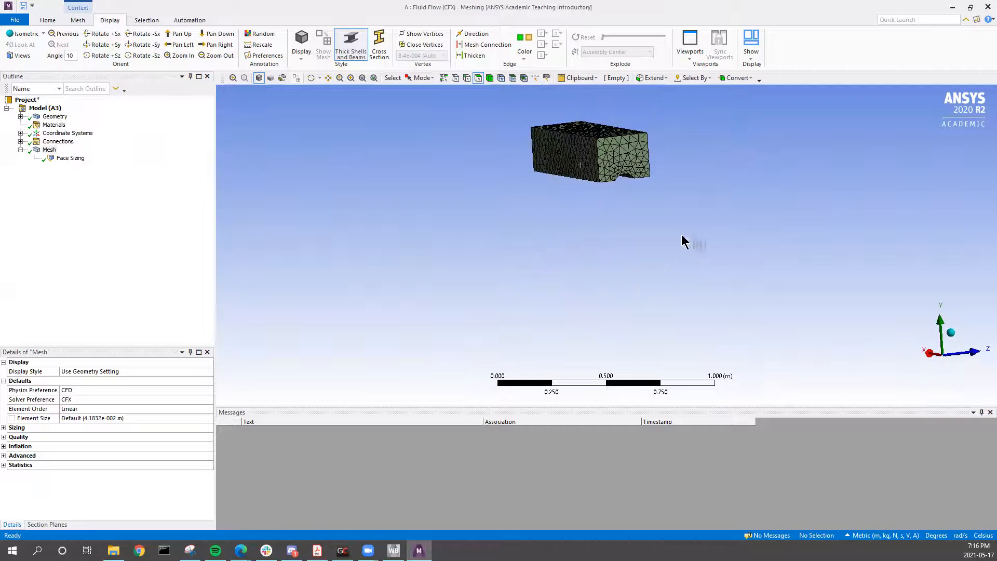
left_click(625, 164)
right_click(620, 155)
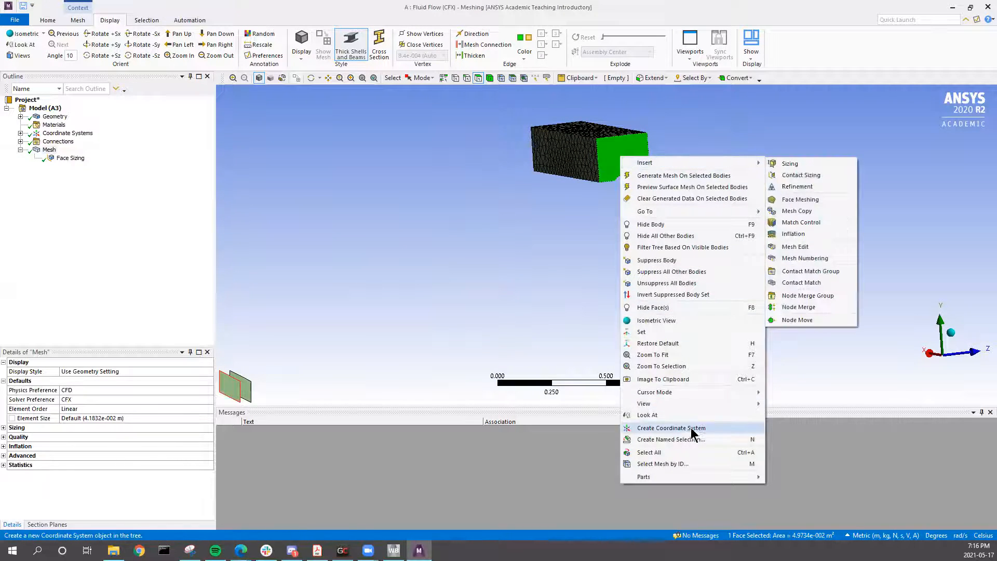
left_click(675, 439)
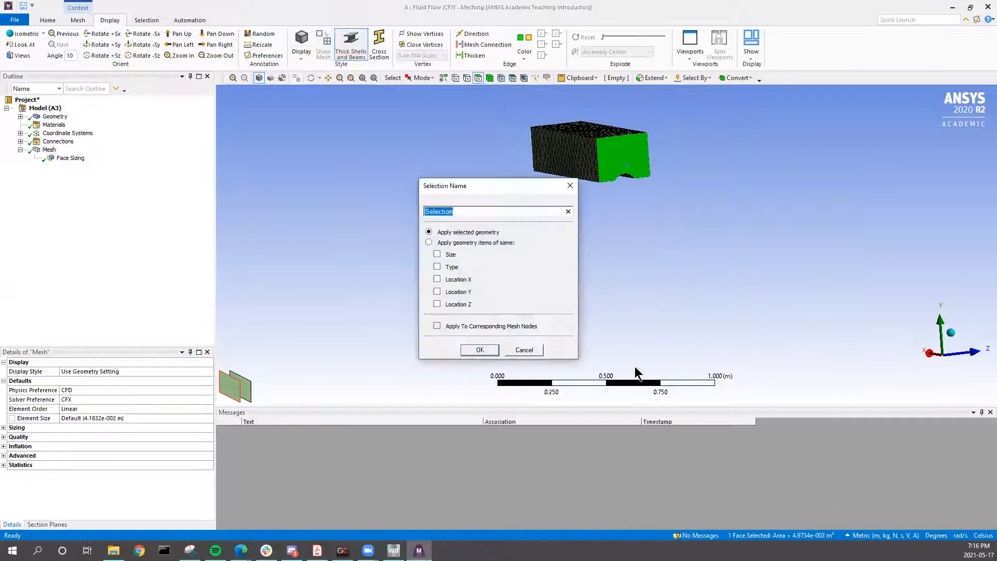
type("inlet")
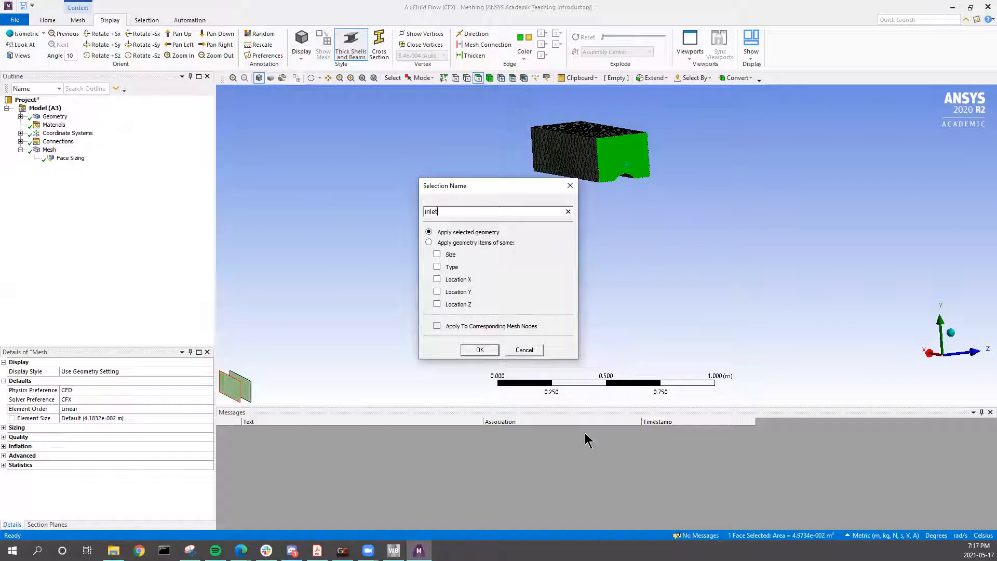
left_click(469, 351)
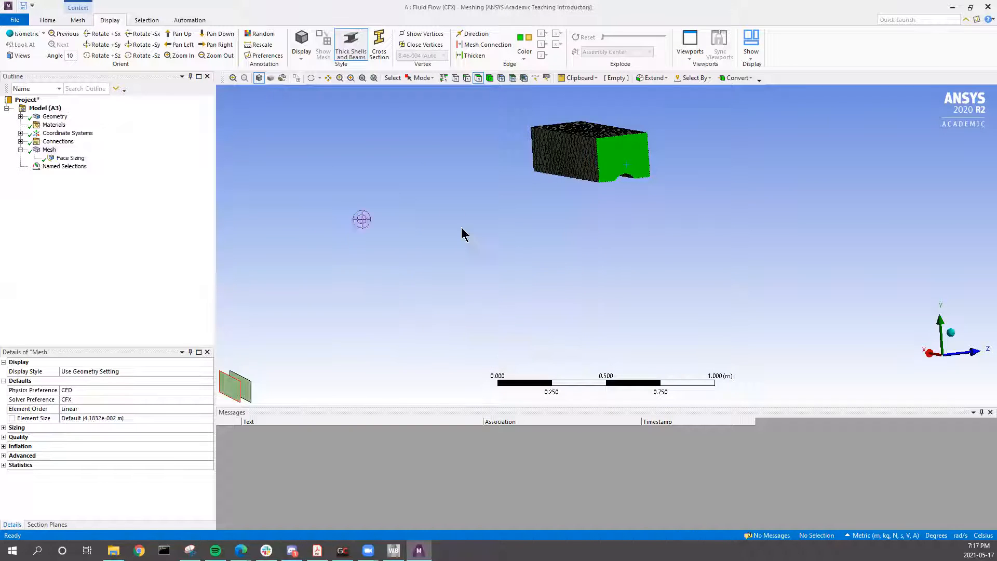
Create a named selection called outlet from the opposite end face of the fluid body.
middle_click_drag(564, 166, 767, 200)
middle_click_drag(541, 213, 544, 219)
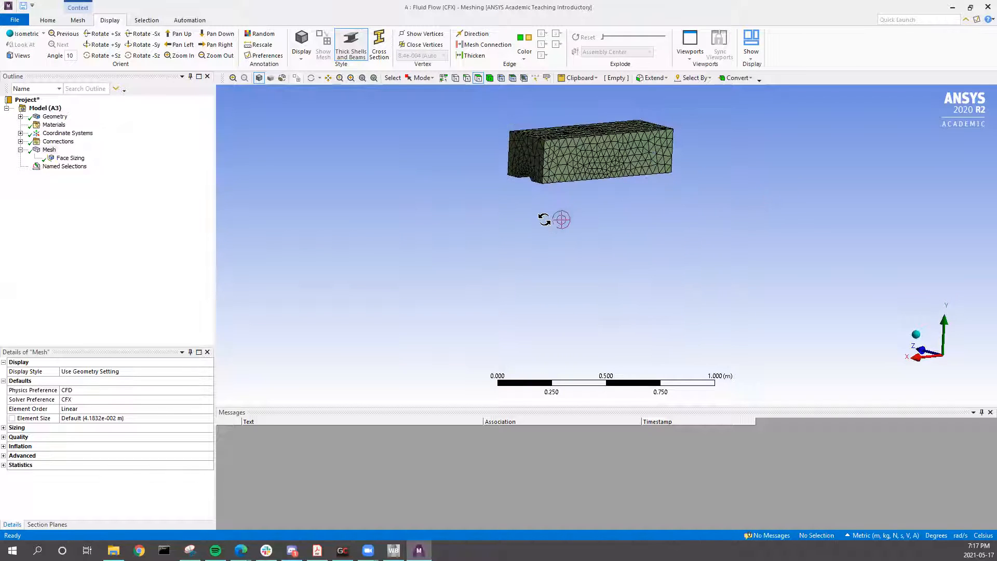
left_click(513, 159)
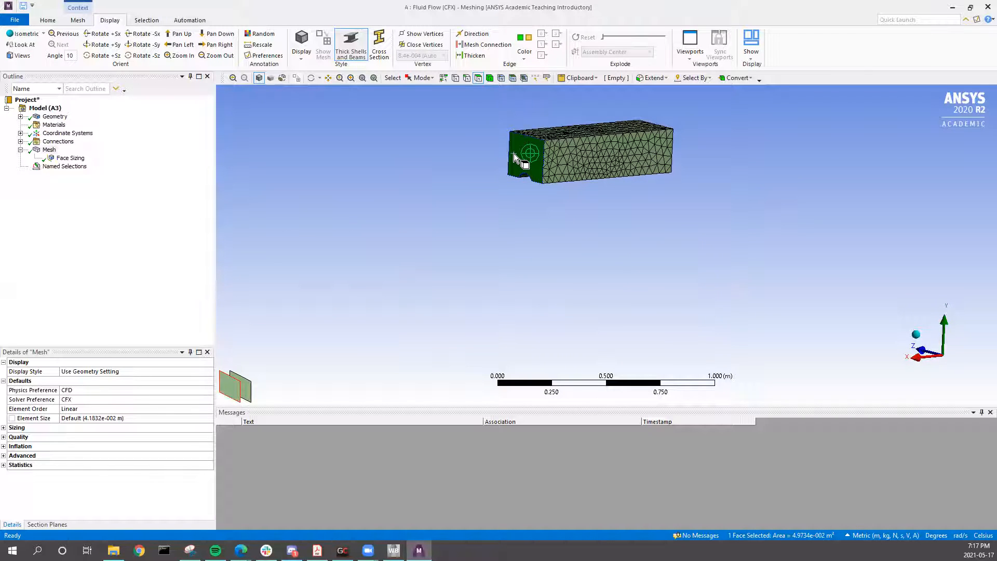
right_click(517, 155)
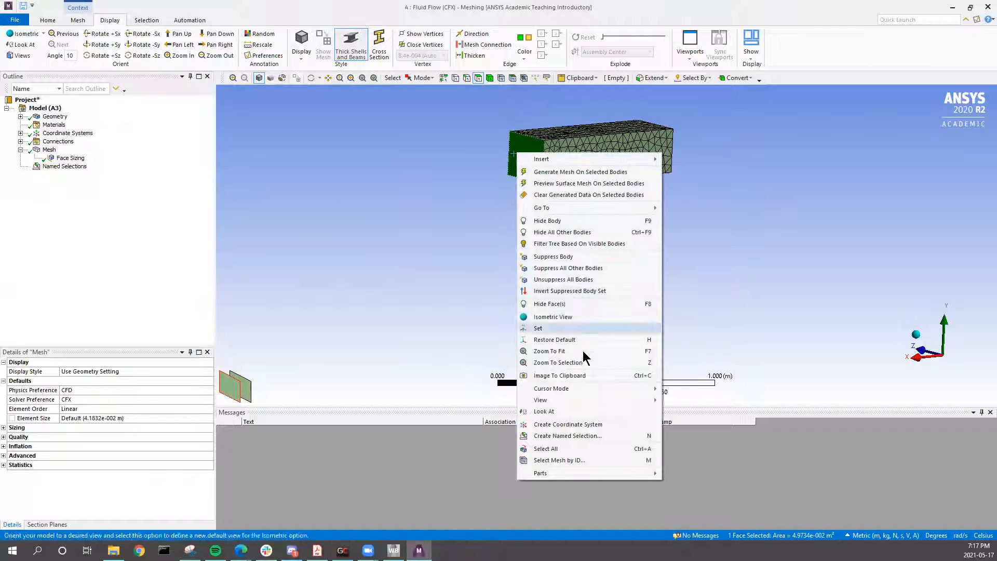
left_click(565, 438)
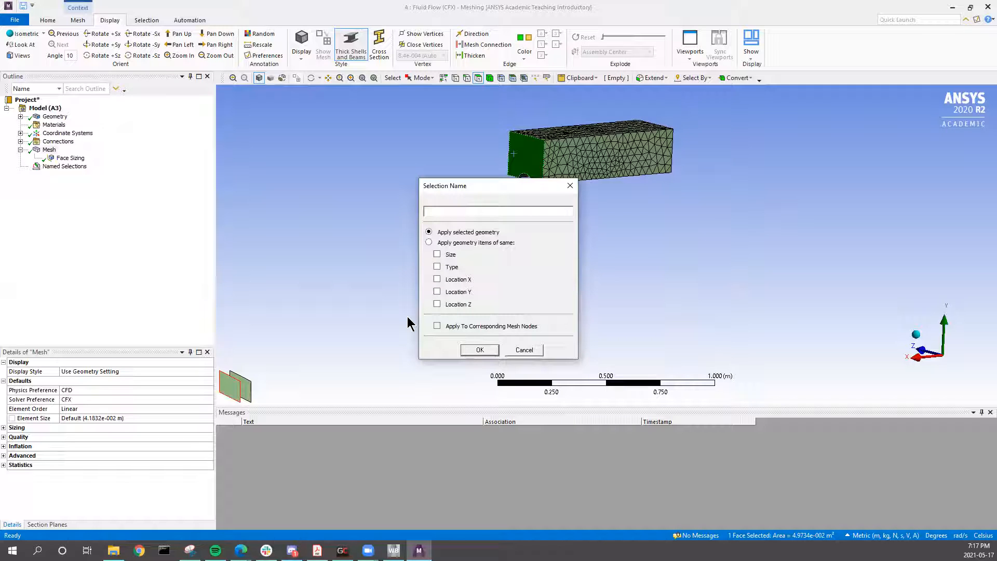
type("outlet")
left_click(472, 350)
Create a named selection called fuselage from the cylindrical face surrounding the fin cavity.
left_click(547, 229)
middle_click_drag(586, 170, 556, 93)
scroll(594, 205, "up", 3)
middle_click_drag(580, 183, 618, 204)
left_click(689, 168)
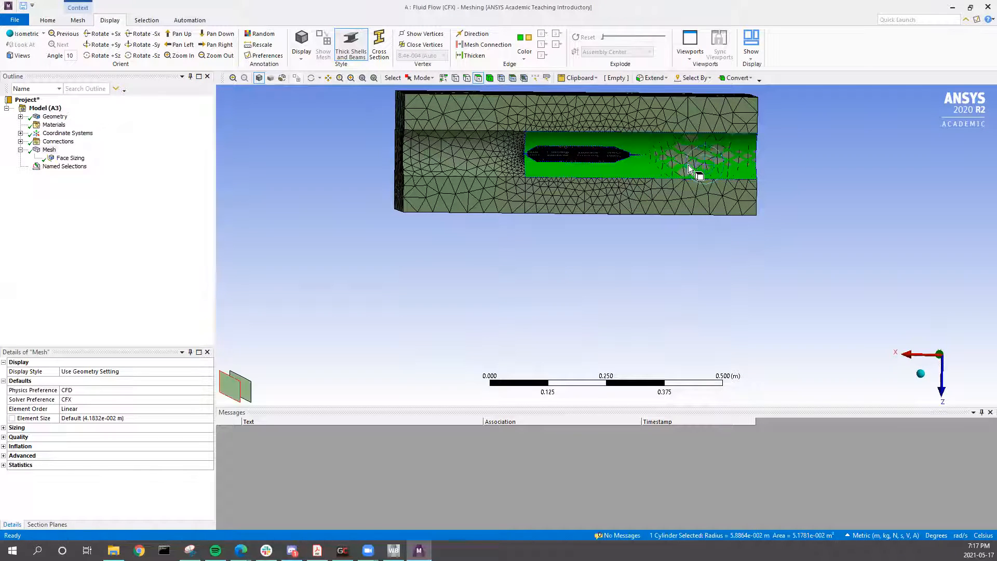
middle_click_drag(619, 166, 541, 218)
right_click(587, 291)
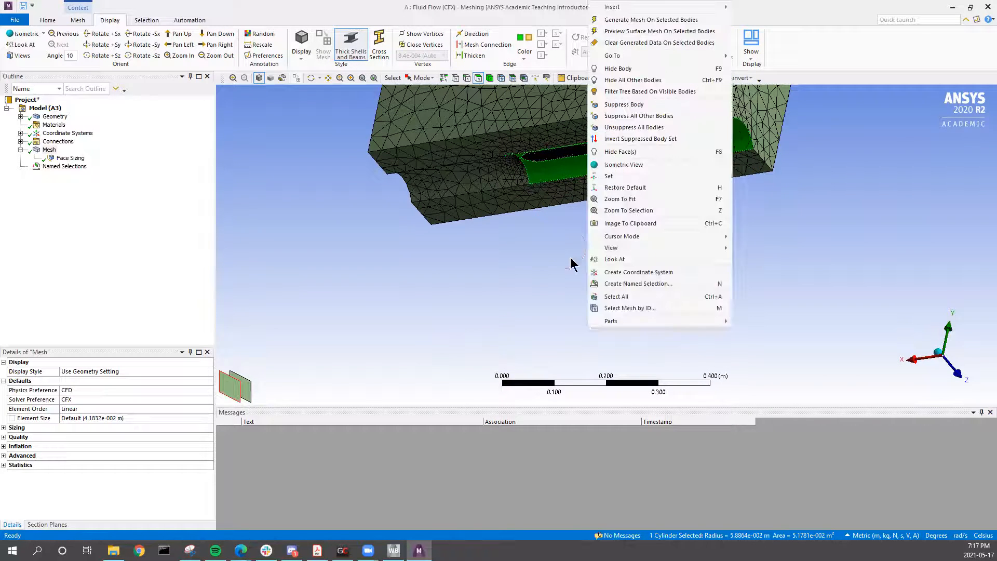
left_click(637, 283)
type("fuselage")
left_click(480, 349)
Box-select all faces of the fin cavity and create a named selection called fin from them.
mouse_move(492, 249)
middle_mouse_down()
mouse_move(543, 218)
mouse_move(554, 188)
mouse_move(568, 238)
mouse_move(472, 231)
mouse_move(478, 283)
mouse_move(530, 160)
mouse_move(560, 166)
middle_mouse_up()
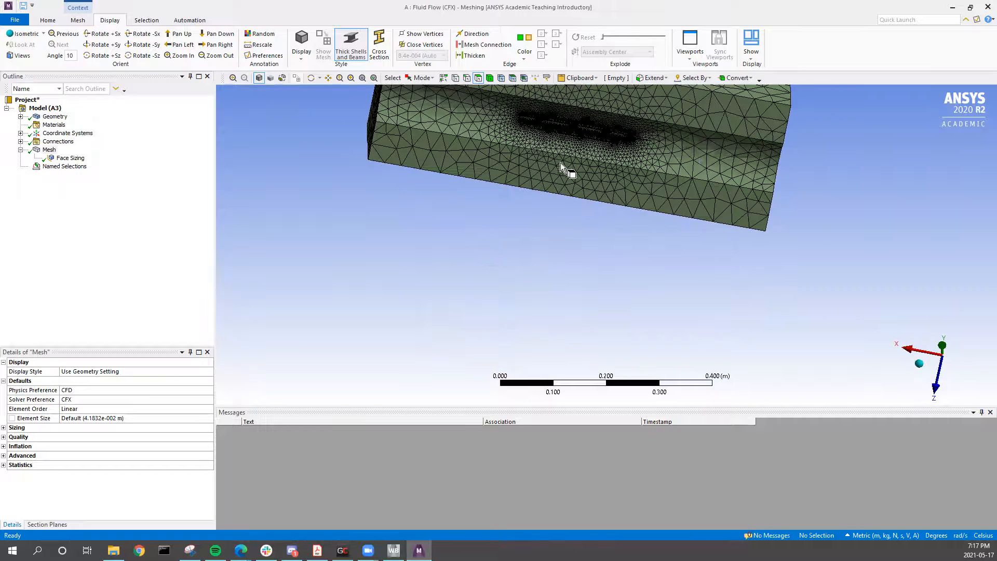
scroll(556, 148, "down", 2)
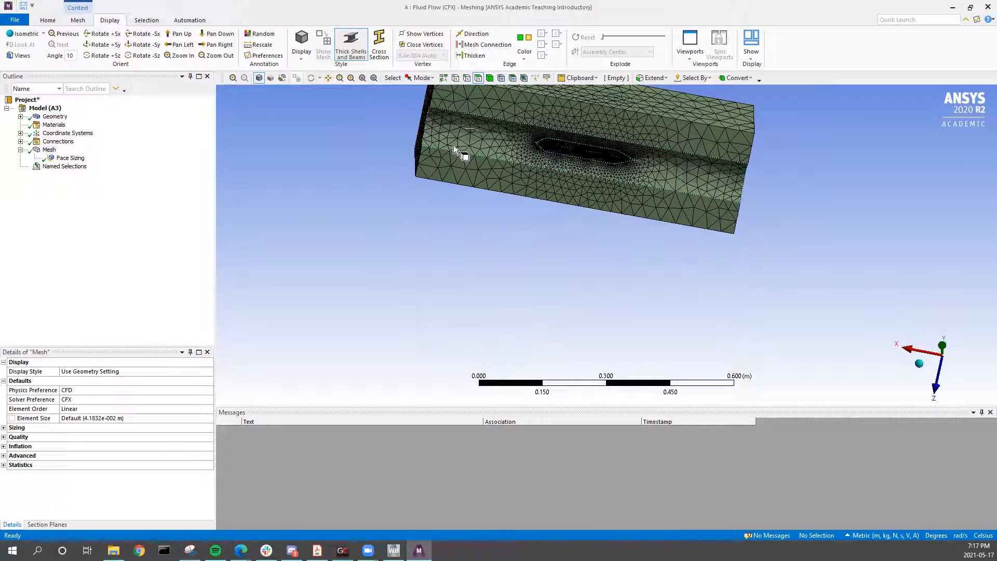
left_click(414, 82)
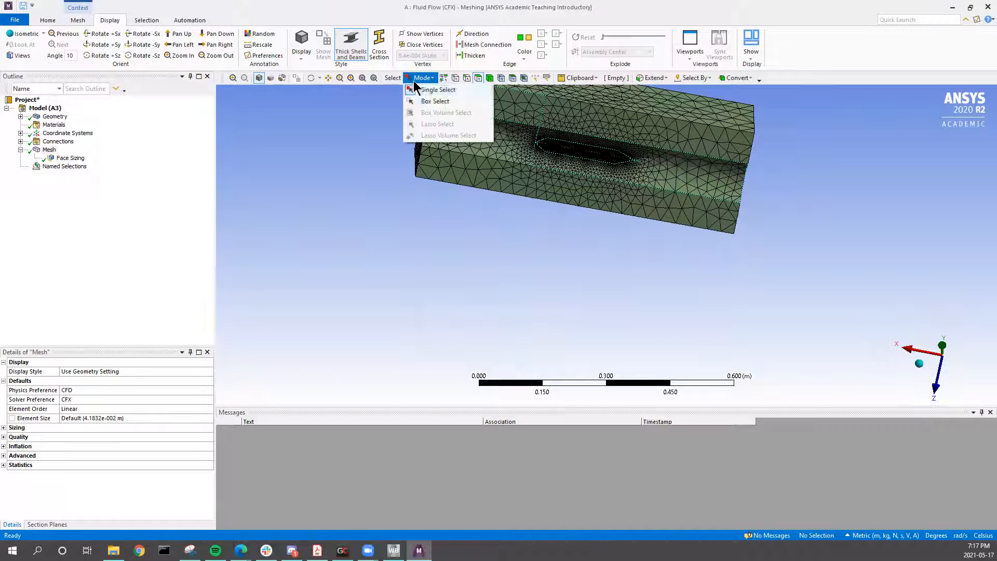
left_click(419, 100)
scroll(571, 213, "up", 2)
scroll(571, 212, "down", 2)
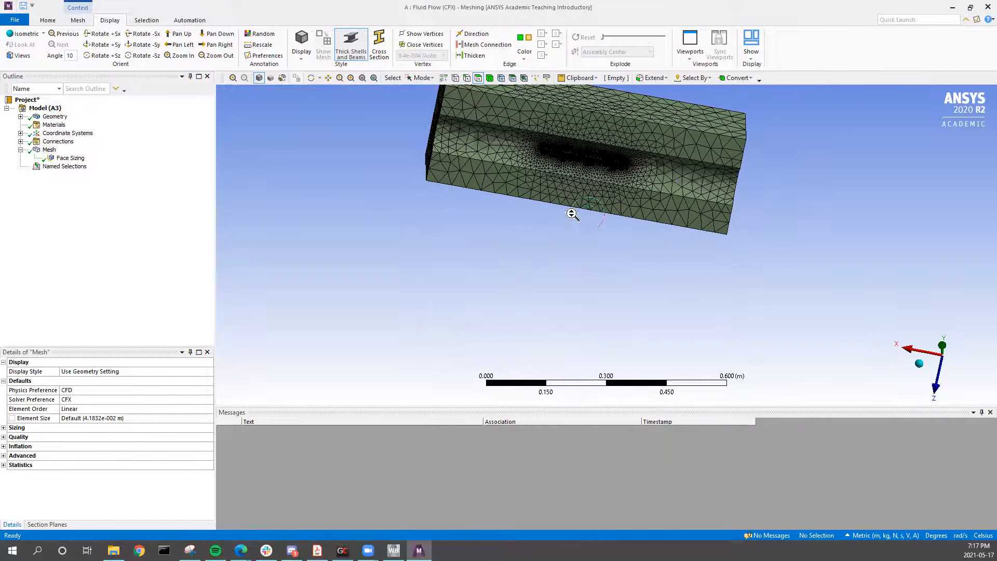
left_click_drag(525, 124, 689, 204)
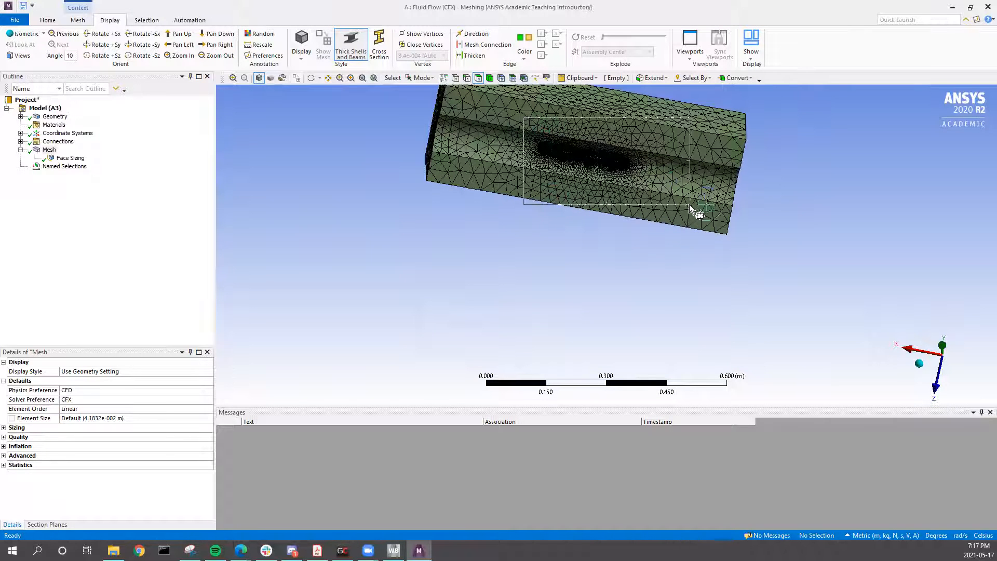
scroll(577, 186, "up", 3)
middle_click_drag(586, 157, 518, 263)
right_click(513, 275)
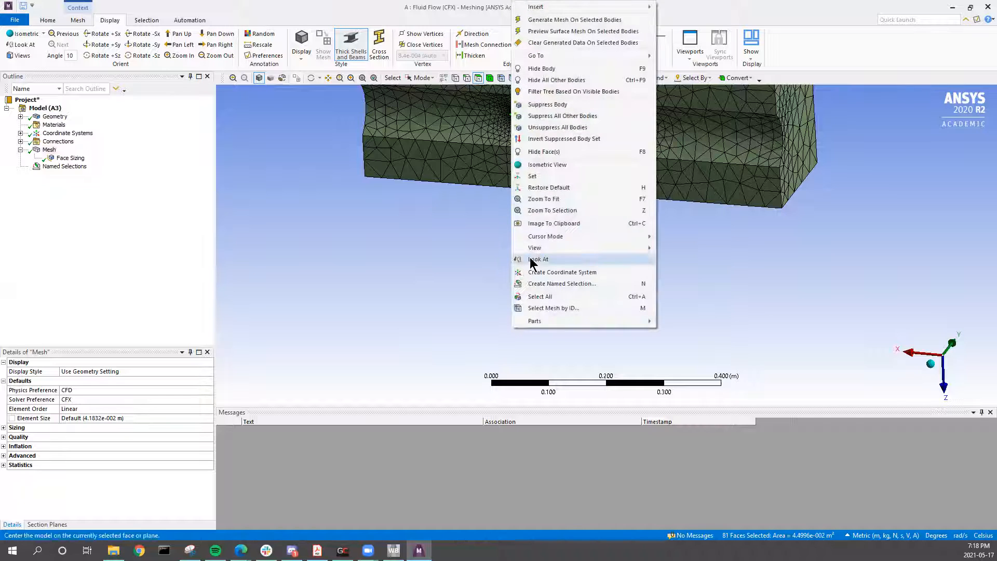
left_click(560, 285)
type("fin")
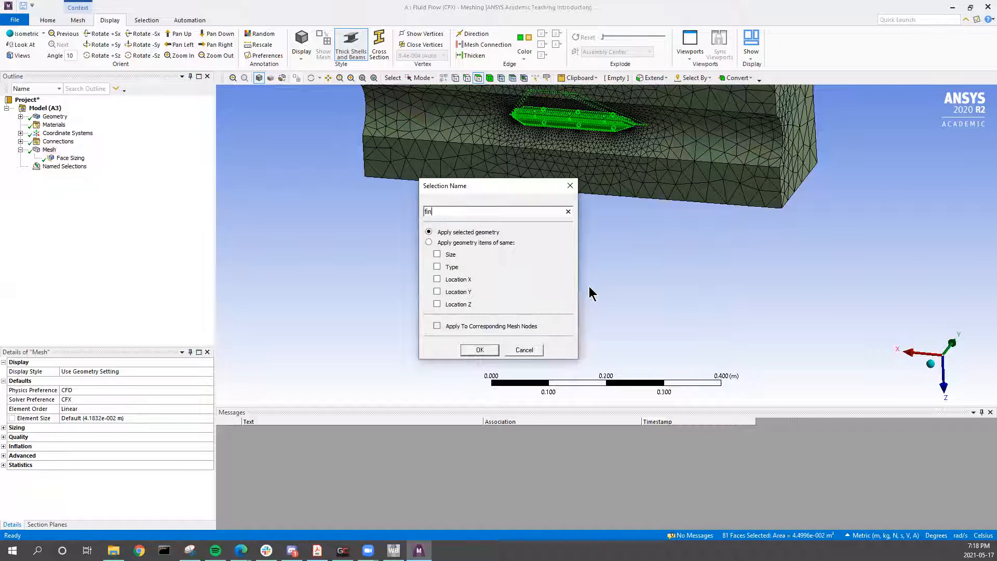
left_click(479, 349)
Switch to single selection and select the four flat underside faces on both sides of the cylindrical groove.
middle_click_drag(549, 202, 607, 121)
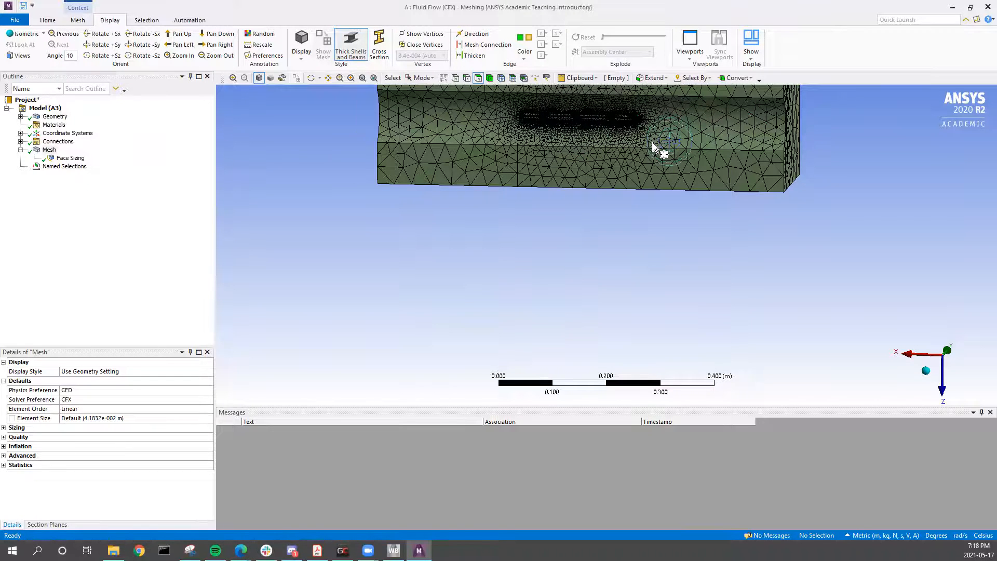
scroll(652, 145, "up", 1)
scroll(653, 144, "down", 3)
middle_click_drag(654, 144, 710, 134)
scroll(526, 158, "up", 2)
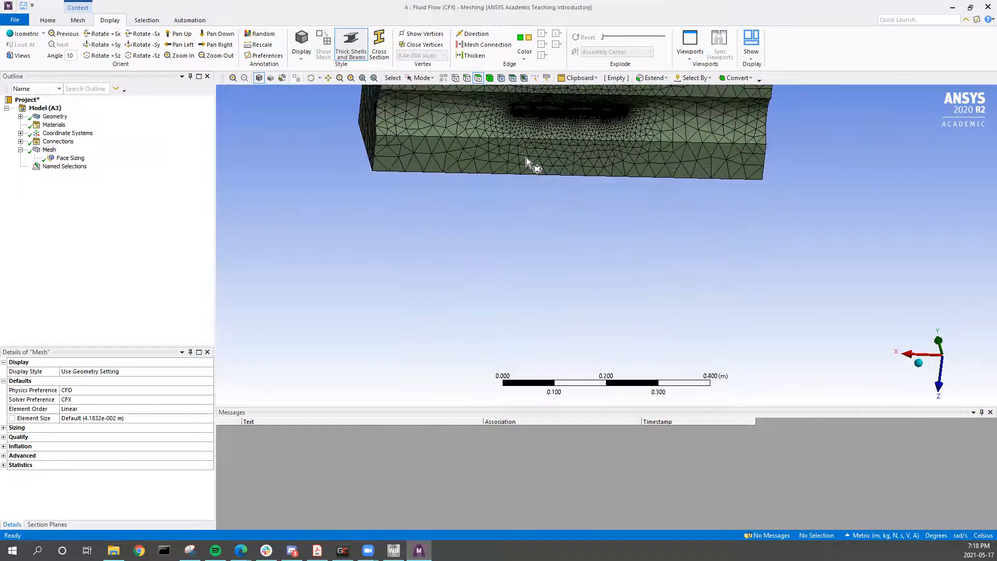
middle_click_drag(583, 182, 613, 194)
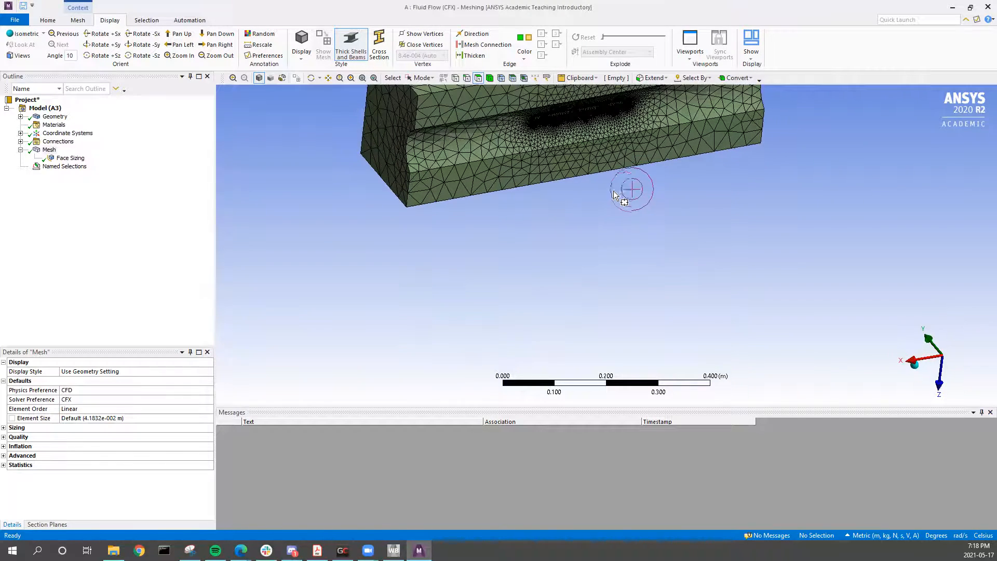
scroll(558, 136, "up", 1)
scroll(559, 136, "down", 3)
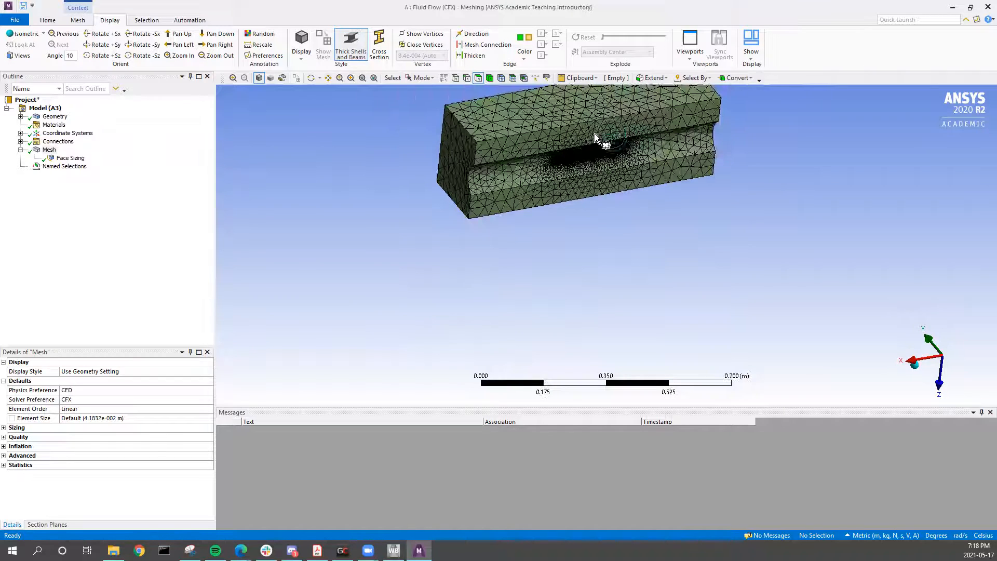
middle_click_drag(600, 222, 477, 97)
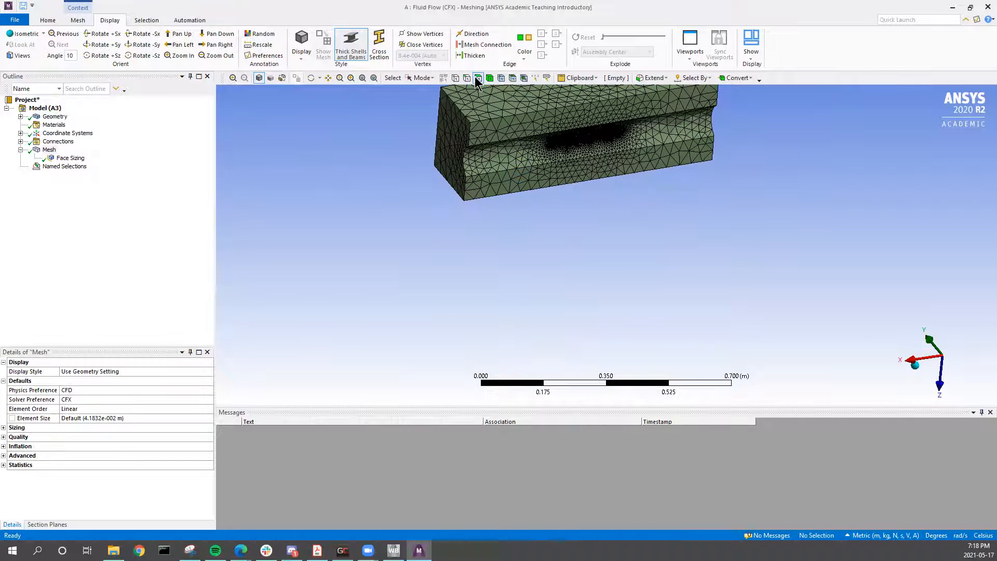
left_click(422, 79)
left_click(416, 89)
left_click(511, 134)
middle_click_drag(529, 200, 492, 190)
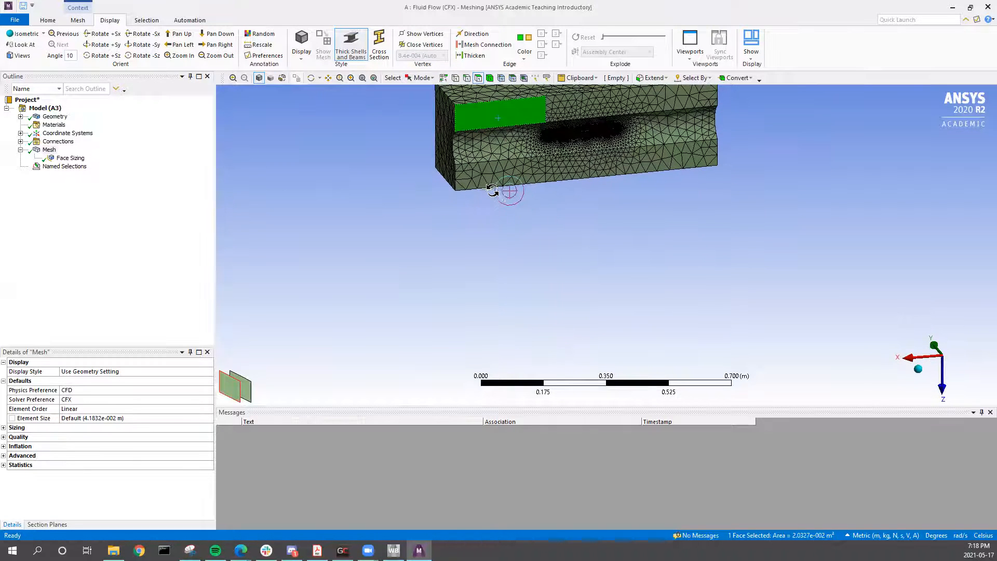
left_click(573, 116, "ctrl")
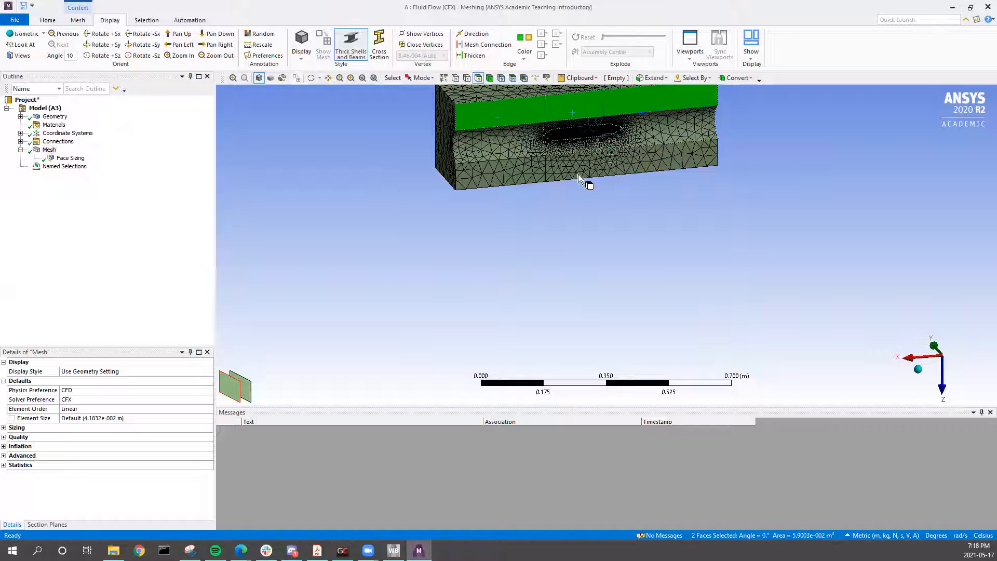
left_click(518, 173, "ctrl")
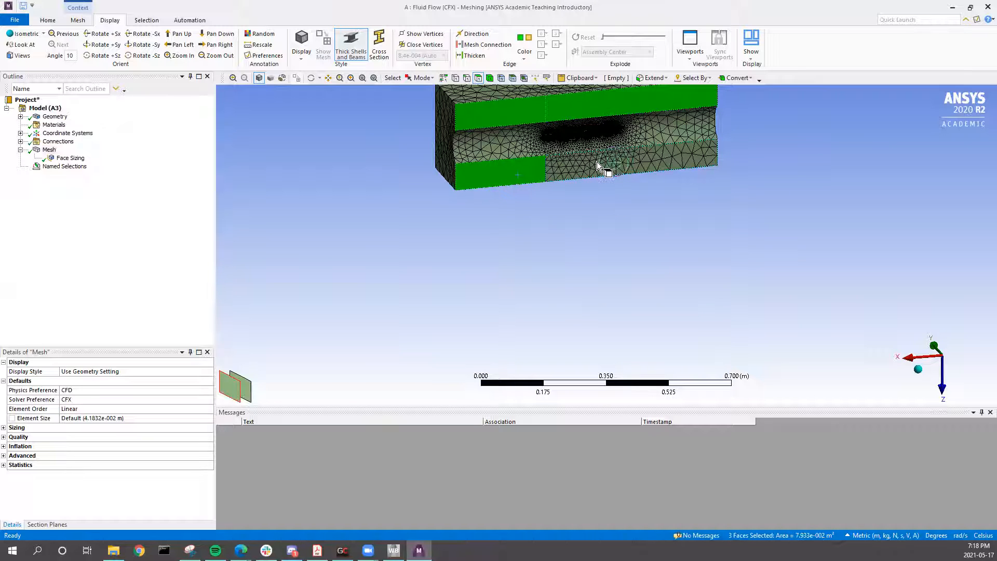
left_click(600, 165, "ctrl")
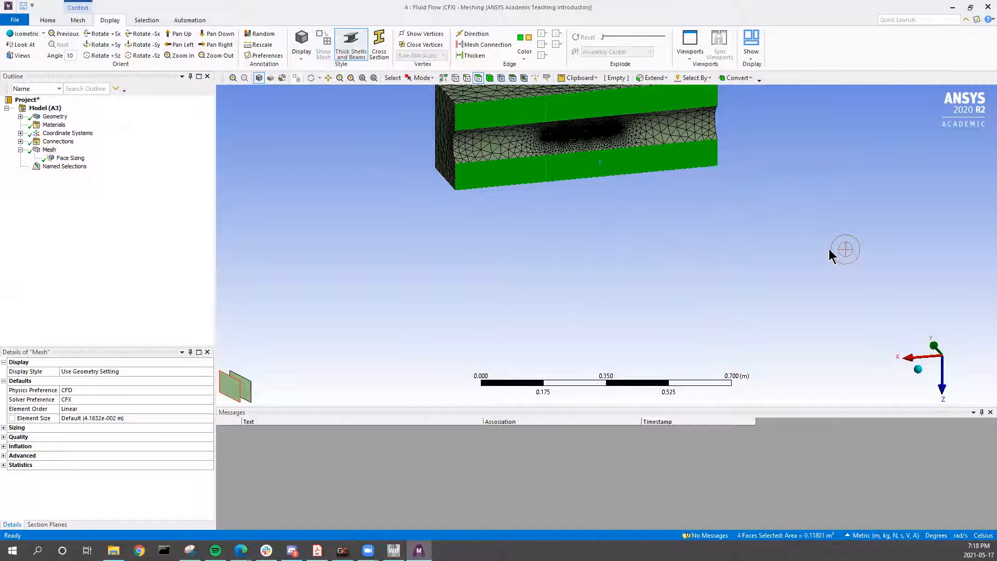
Add the fluid body's two long side faces, its top face and the cylindrical groove face on the positive X side to the selection.
middle_click_drag(730, 215, 690, 271)
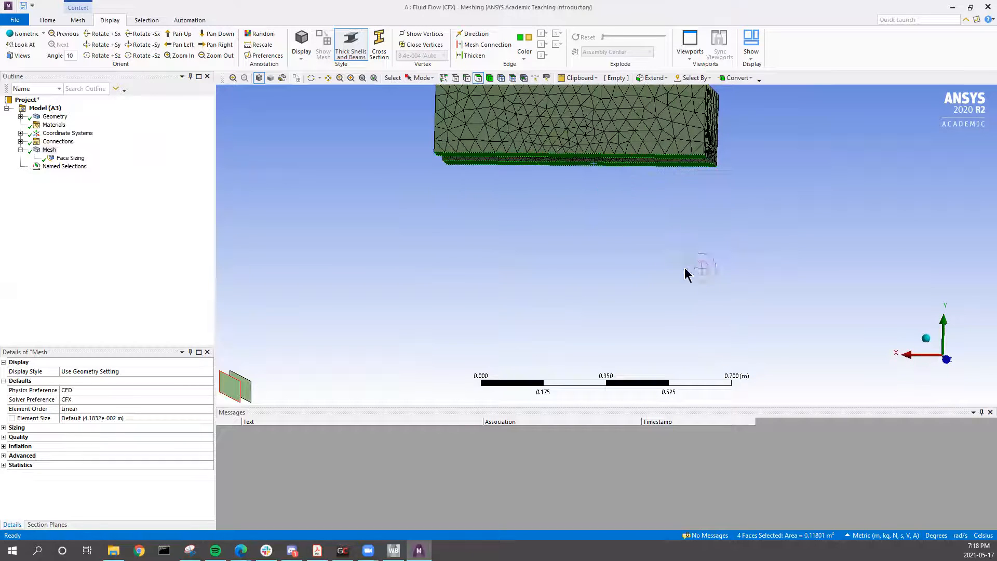
left_click(552, 115, "ctrl")
middle_click_drag(558, 213, 566, 242)
left_click(533, 110, "ctrl")
middle_click_drag(493, 210, 486, 275)
left_click(507, 112, "ctrl")
middle_click_drag(512, 223, 517, 93)
left_click(507, 127, "ctrl")
middle_click_drag(490, 124, 570, 181)
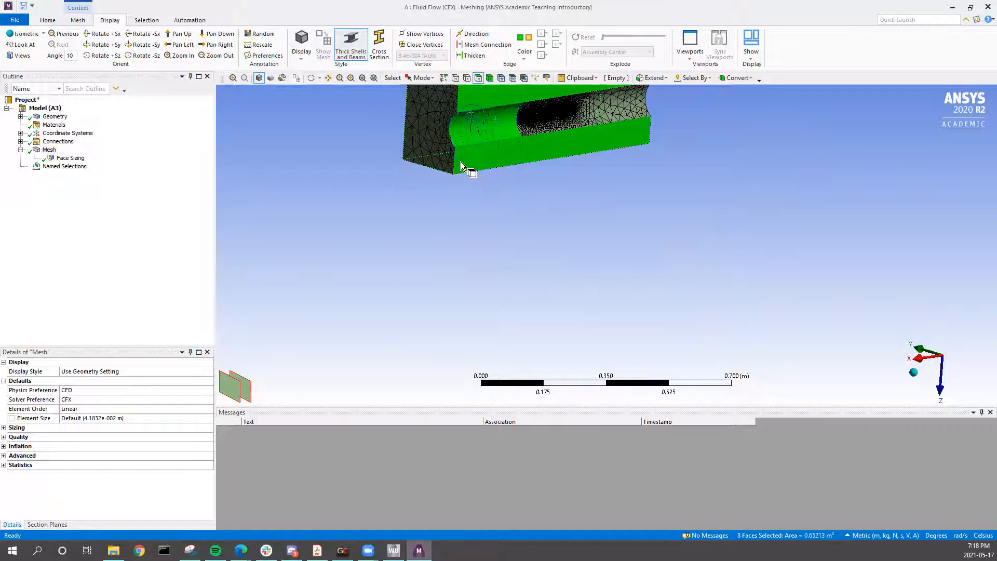
Create a named selection called free stream from the selected outer faces.
middle_click_drag(494, 233, 512, 211)
right_click(681, 312)
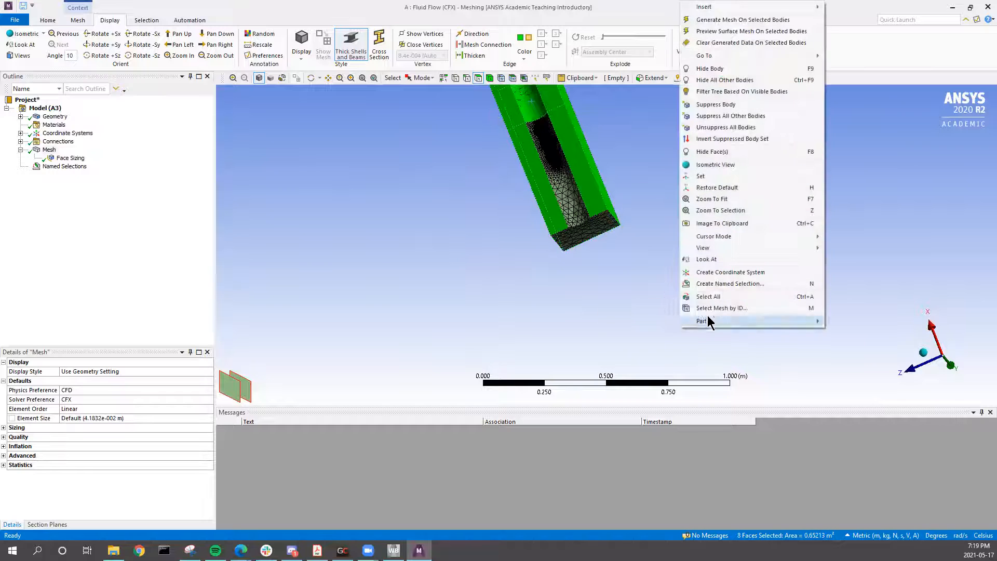
left_click(728, 284)
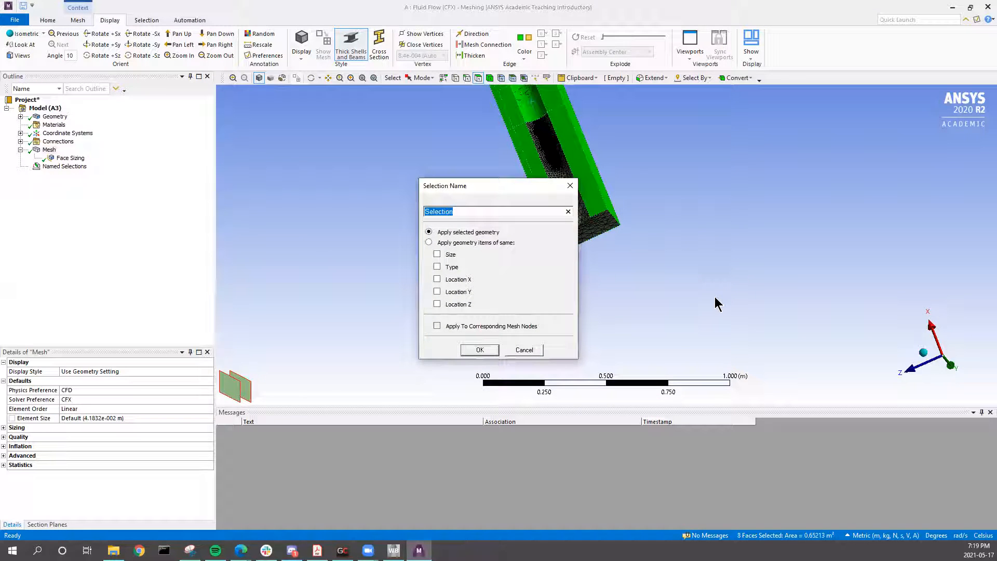
type("fre")
left_click(478, 349)
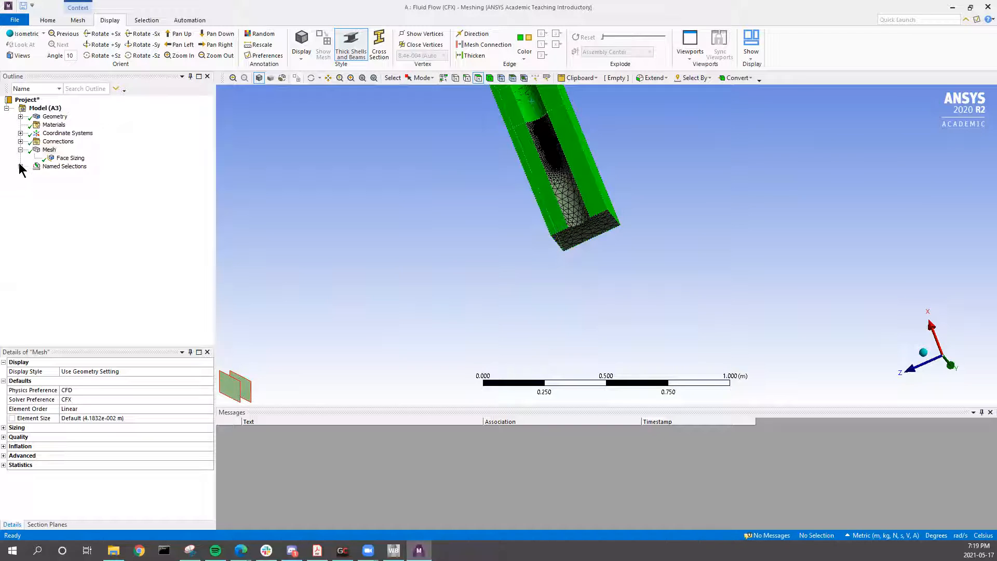
Review the faces assigned to the outlet, fuselage, fin and free stream named selections, checking the free stream from several sides.
left_click(21, 166)
left_click(65, 182)
left_click(68, 191)
left_click(61, 199)
left_click(72, 208)
middle_click_drag(477, 218, 502, 274)
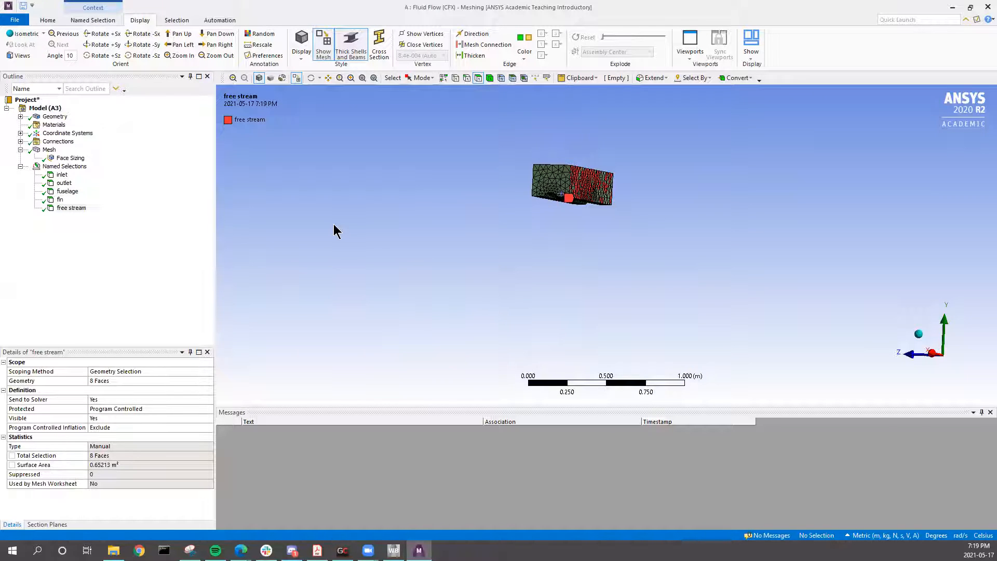
middle_click_drag(566, 190, 565, 202)
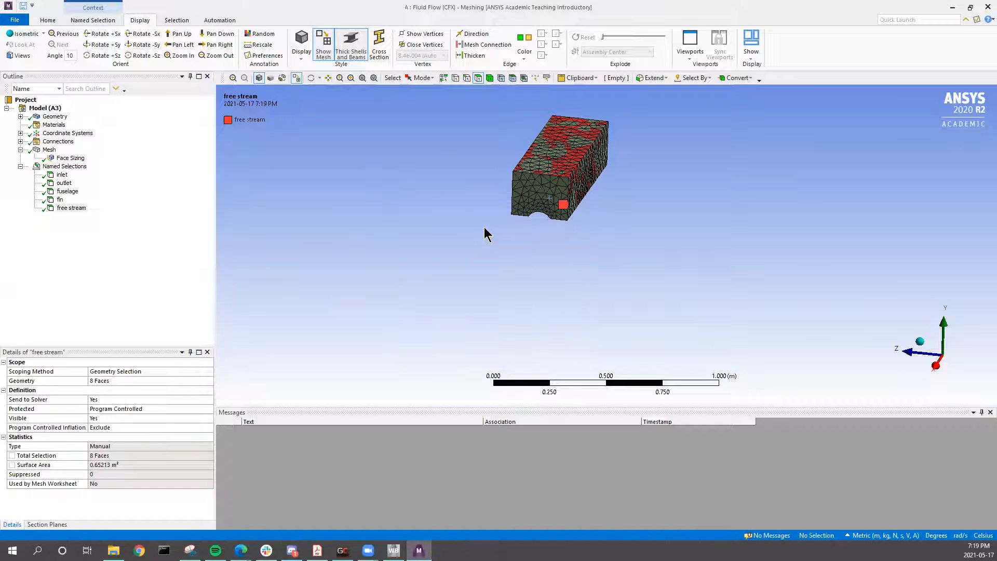
middle_click_drag(540, 253, 537, 306)
scroll(481, 309, "up", 5)
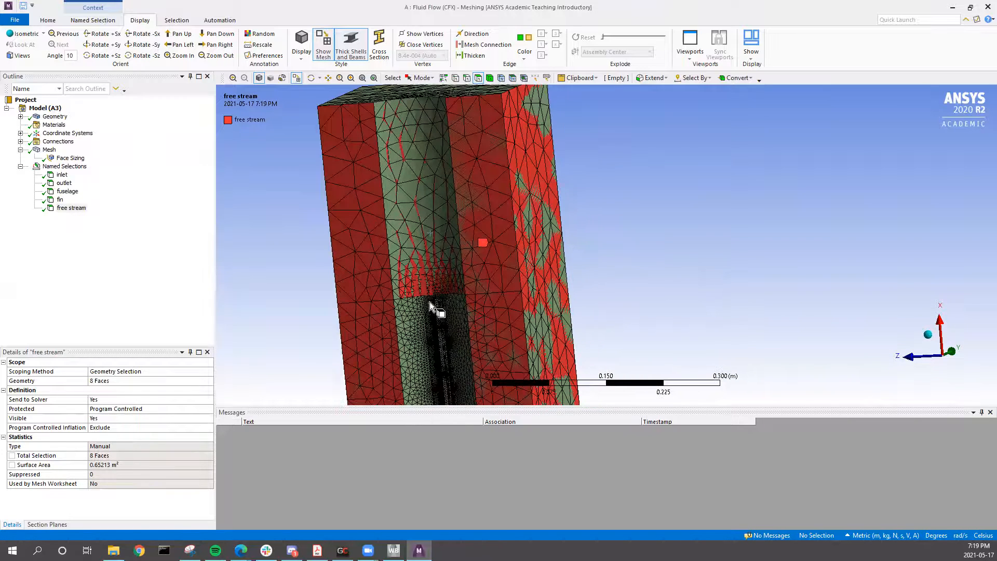
scroll(616, 250, "down", 5)
middle_click_drag(616, 252, 633, 291)
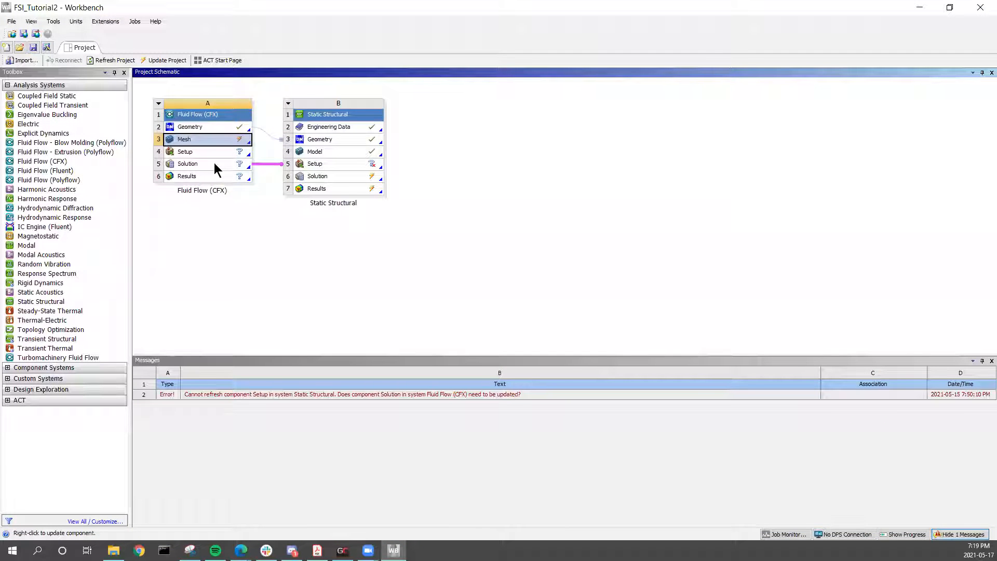
In the Workbench project, update the Mesh cell of the Fluid Flow (CFX) system and open its Setup in a maximized CFX-Pre window.
right_click(223, 138)
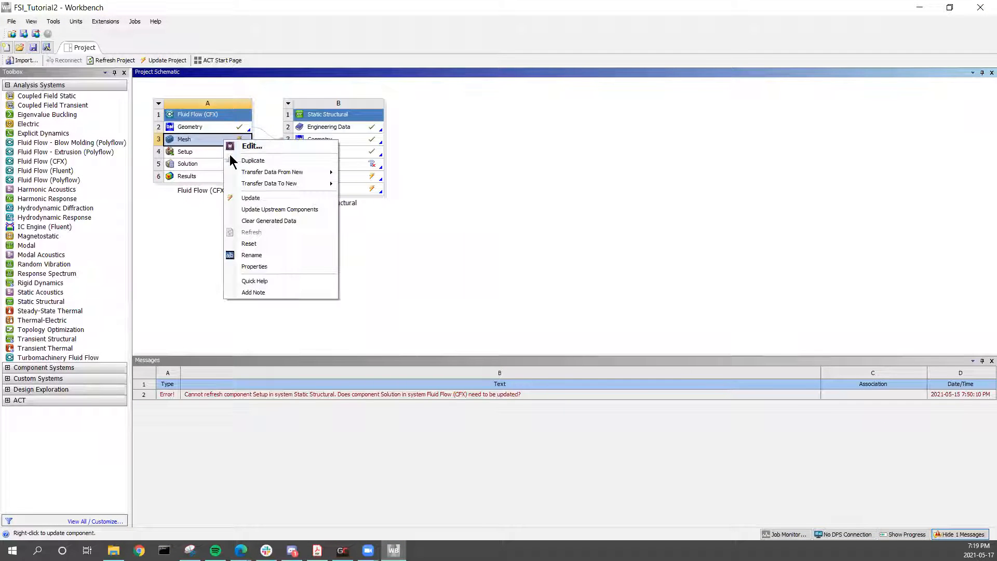
left_click(251, 197)
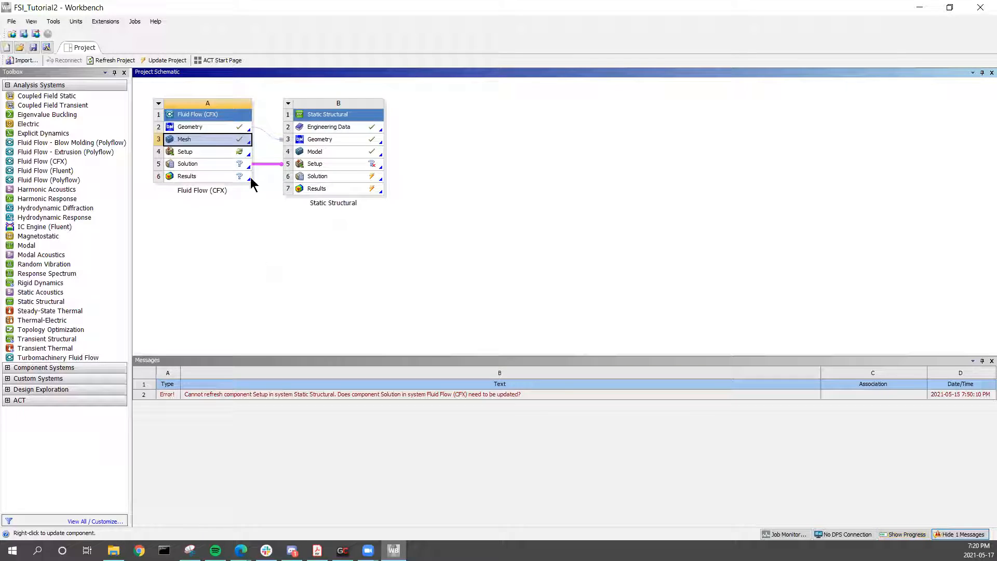
left_click(195, 151)
double_click(196, 151)
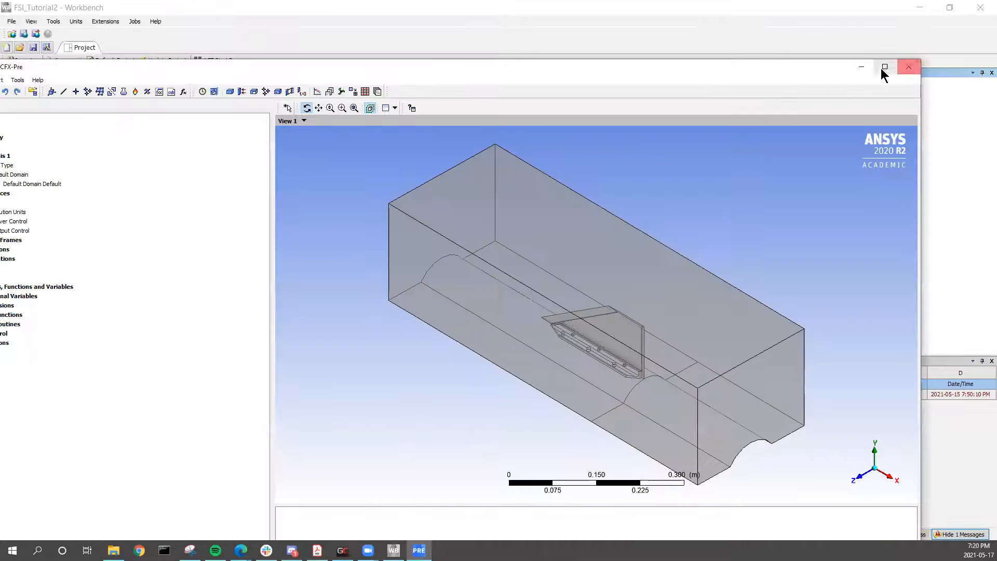
left_click(885, 69)
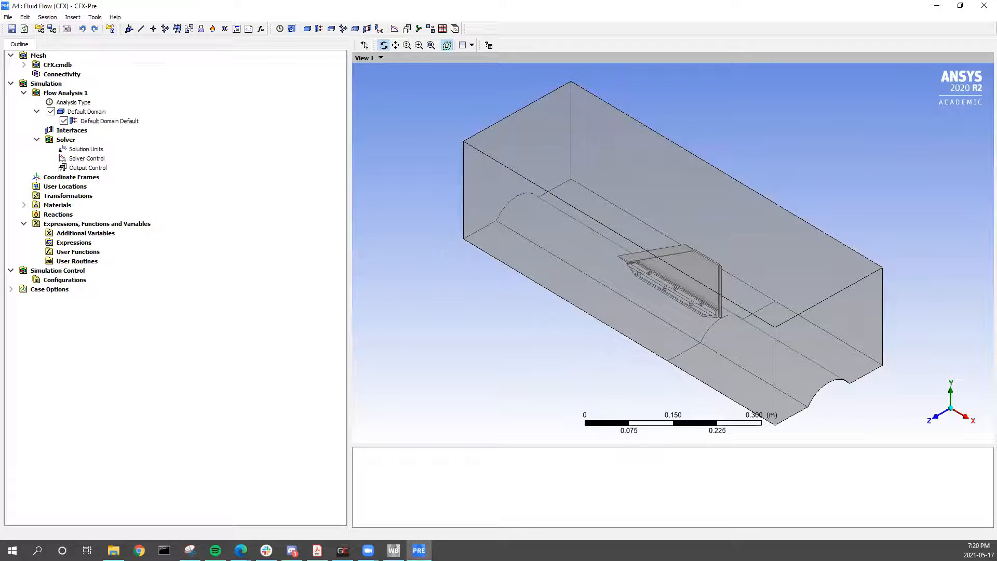
left_click_drag(677, 332, 678, 333)
scroll(678, 332, "up", 1)
scroll(678, 332, "down", 2)
scroll(682, 330, "down", 3)
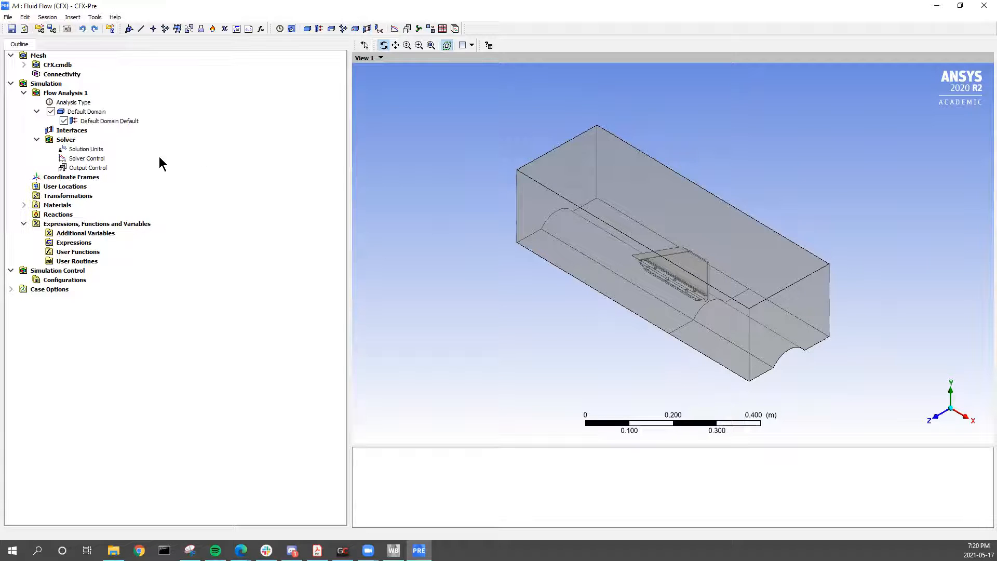
Edit the Default Domain and set the material of Fluid 1 to Air Ideal Gas.
left_click(38, 111)
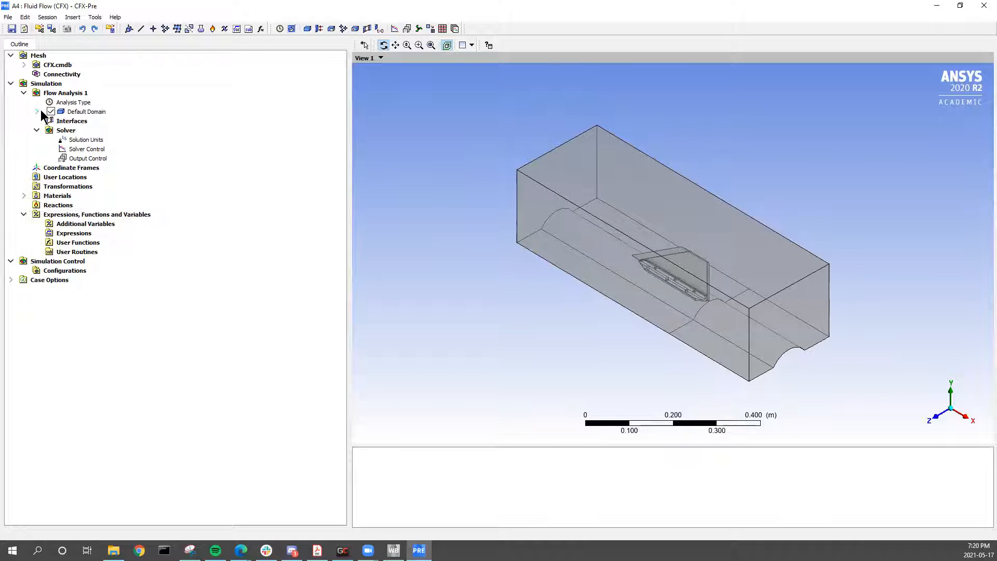
left_click(87, 112)
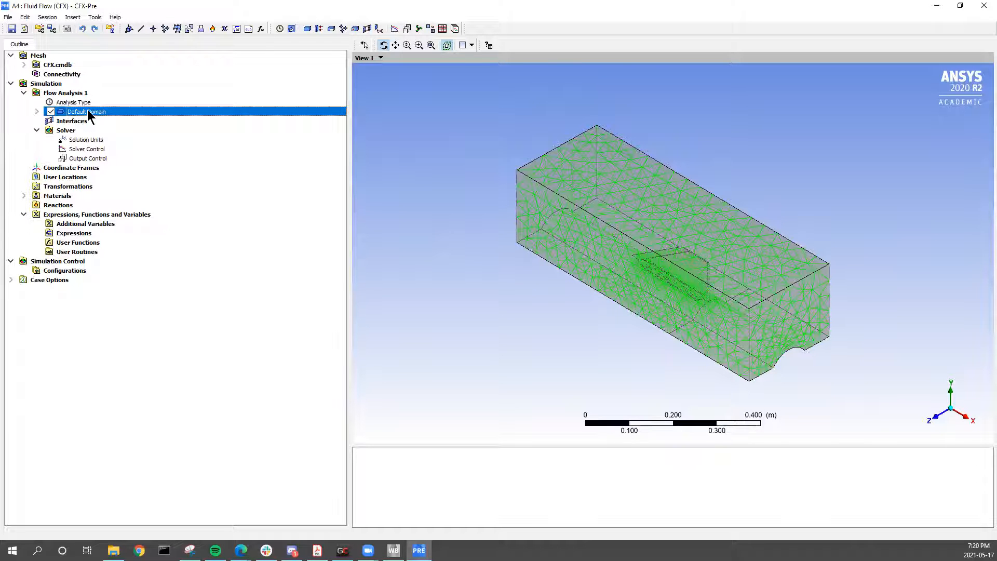
right_click(88, 114)
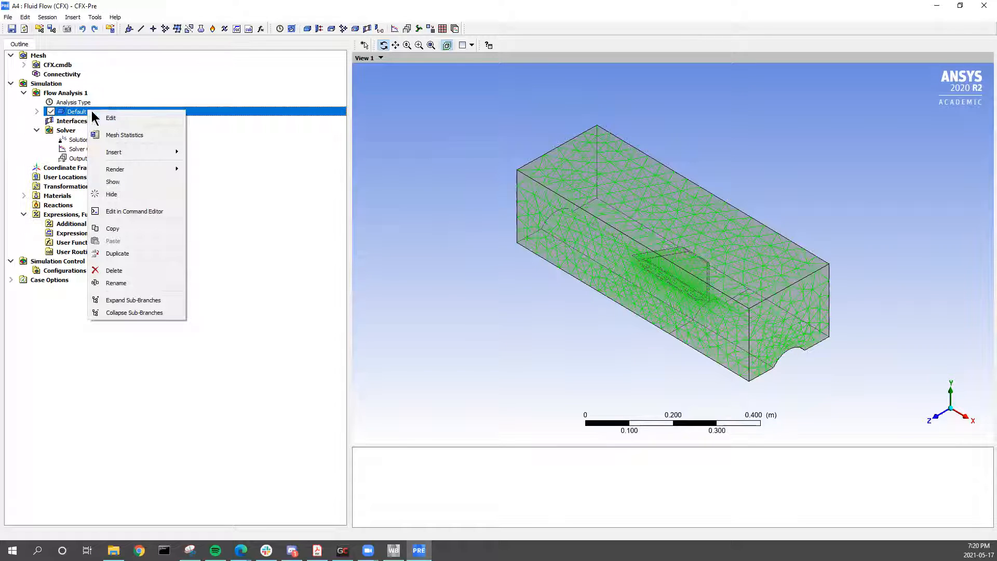
left_click(253, 141)
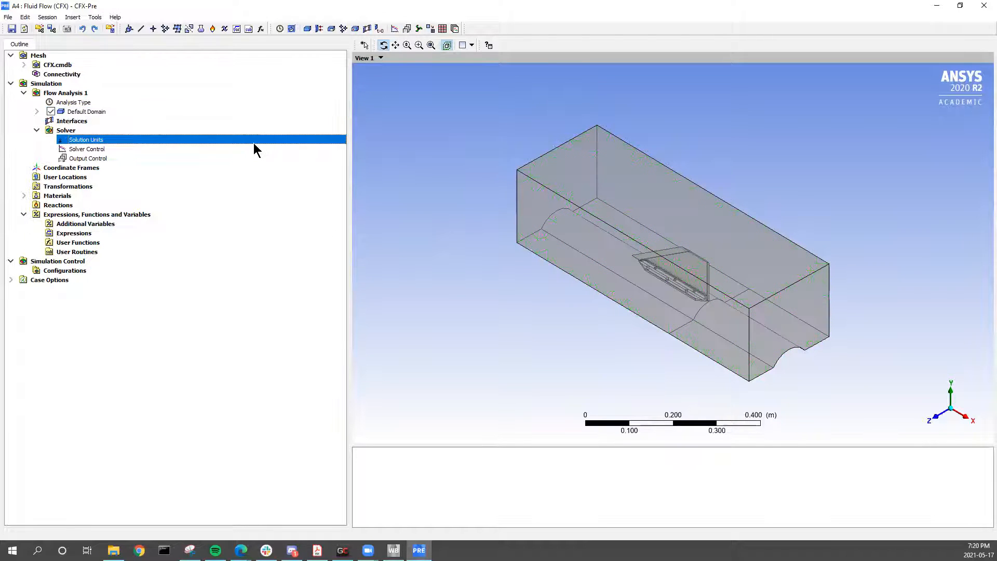
right_click(127, 114)
left_click(139, 117)
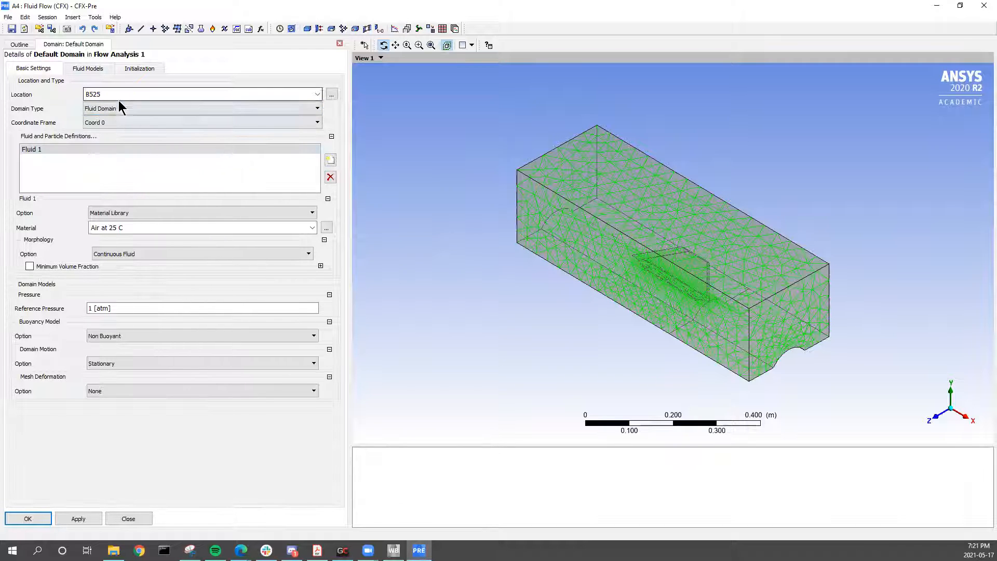
left_click(139, 229)
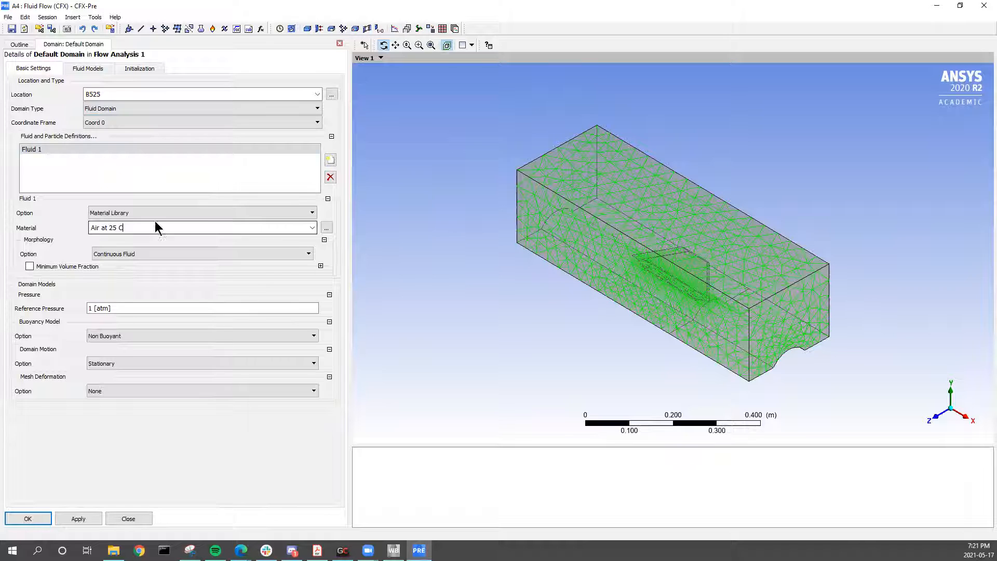
left_click(312, 228)
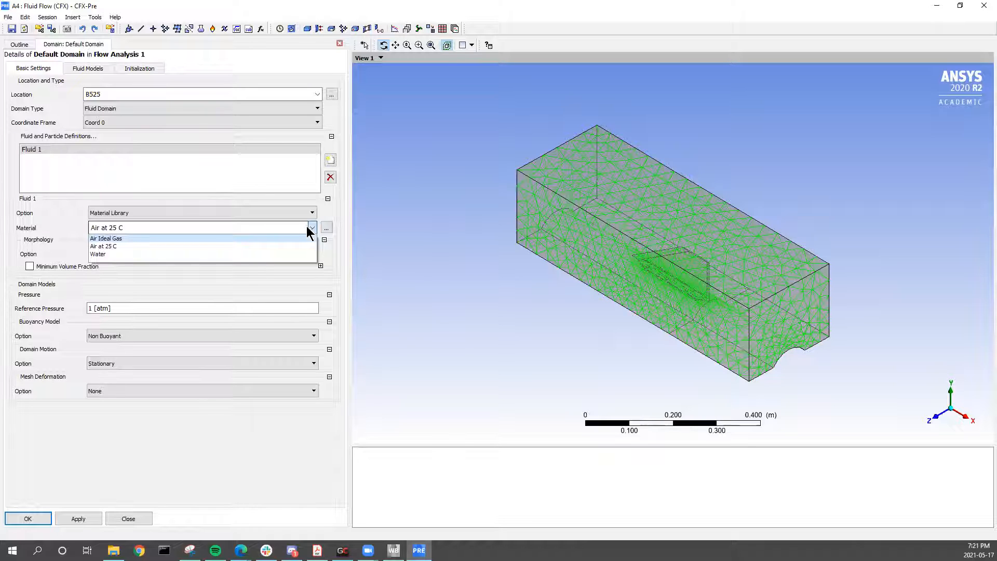
left_click(139, 238)
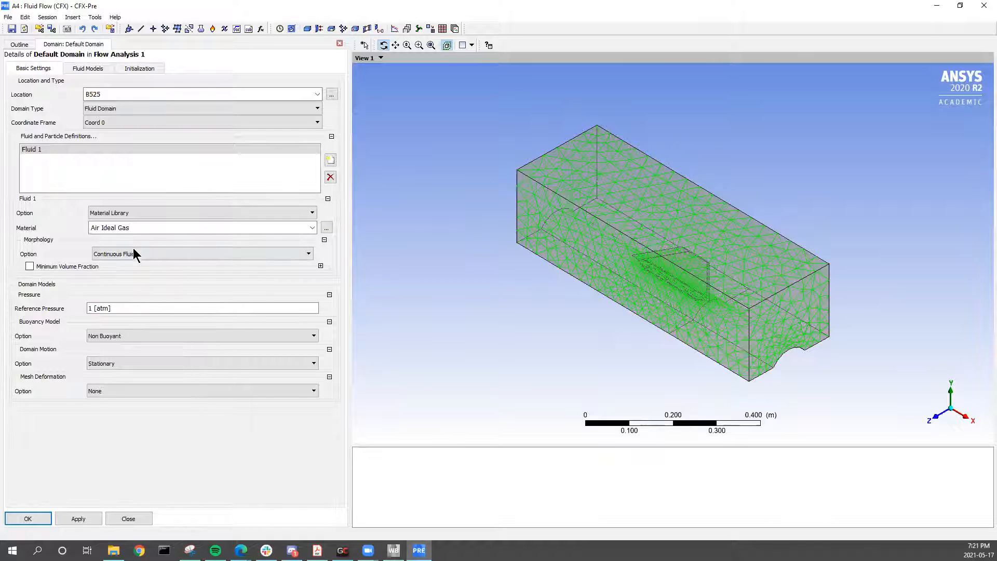
left_click_drag(139, 229, 52, 223)
left_click(114, 239)
Set the Default Domain's heat transfer option to Total Energy, then apply and close the domain settings.
left_click(82, 69)
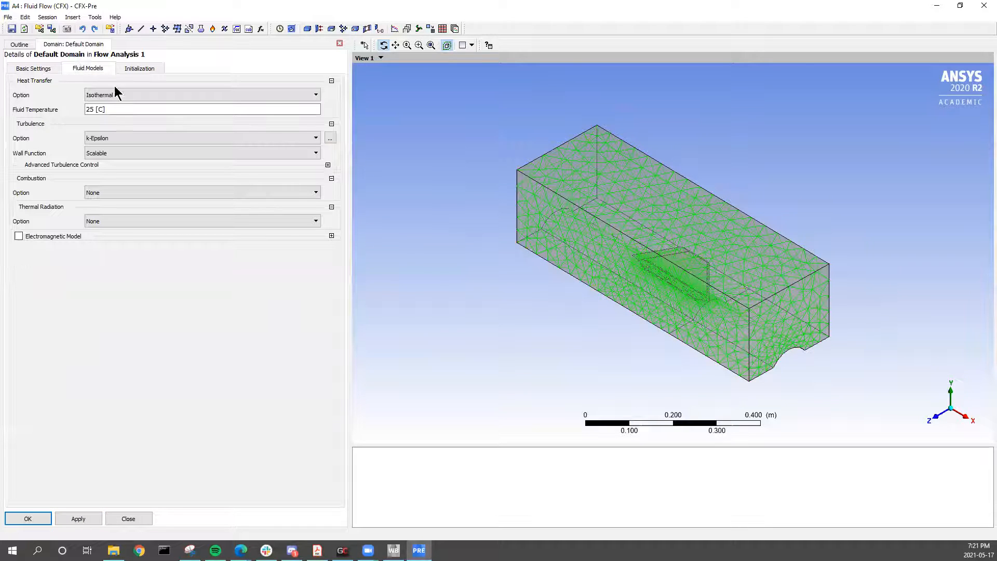
left_click(37, 68)
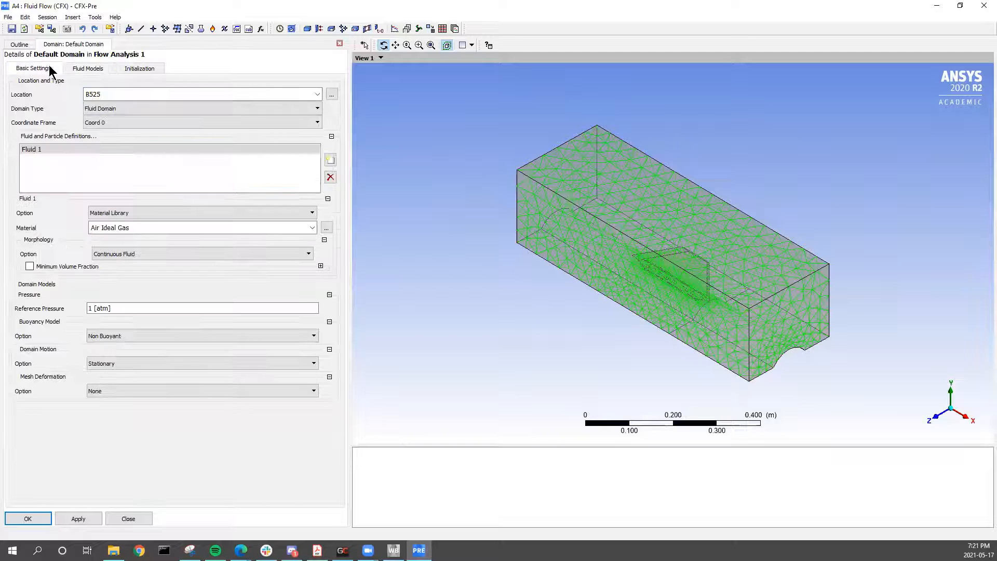
left_click(78, 69)
left_click(122, 95)
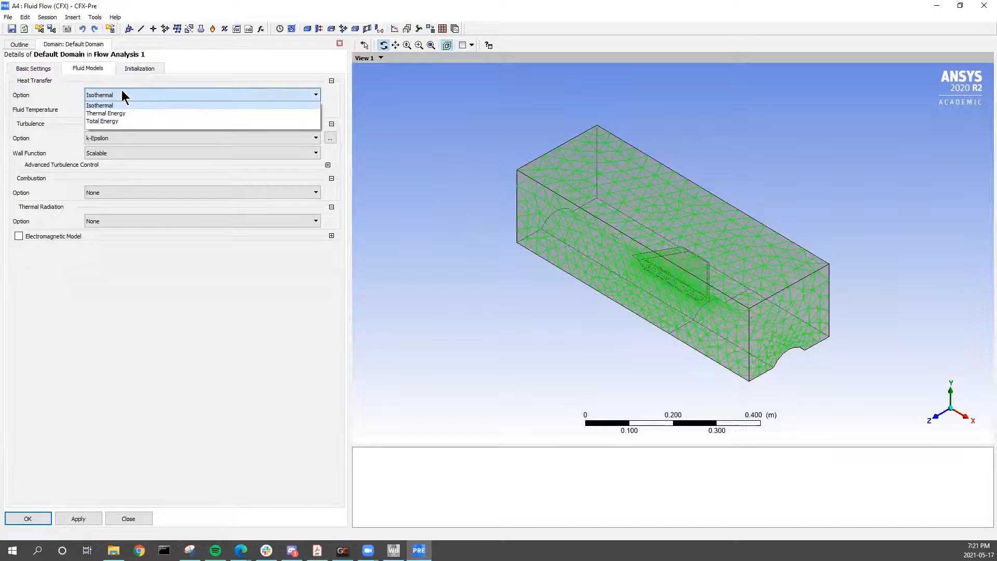
left_click(111, 122)
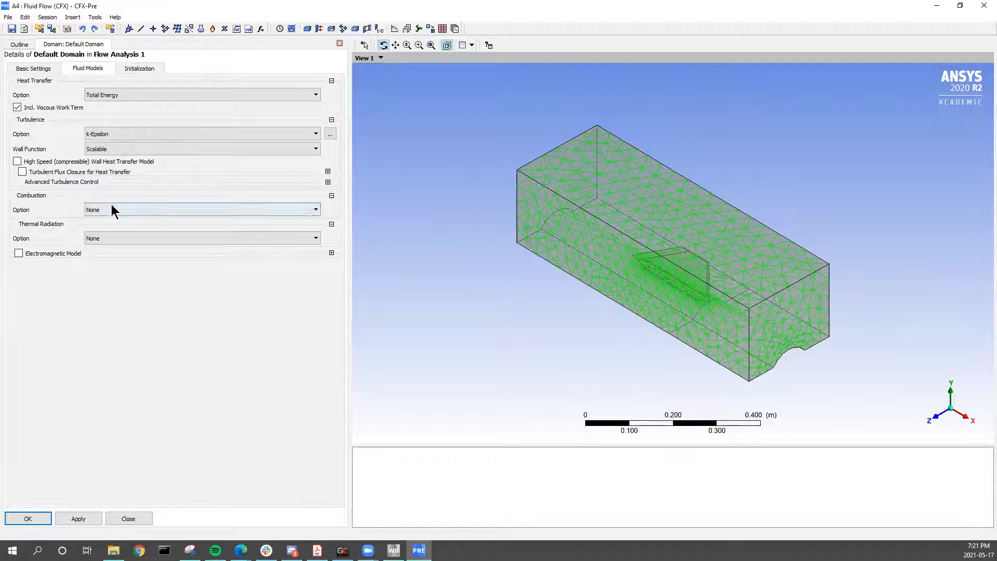
left_click(159, 68)
left_click(23, 68)
left_click(67, 518)
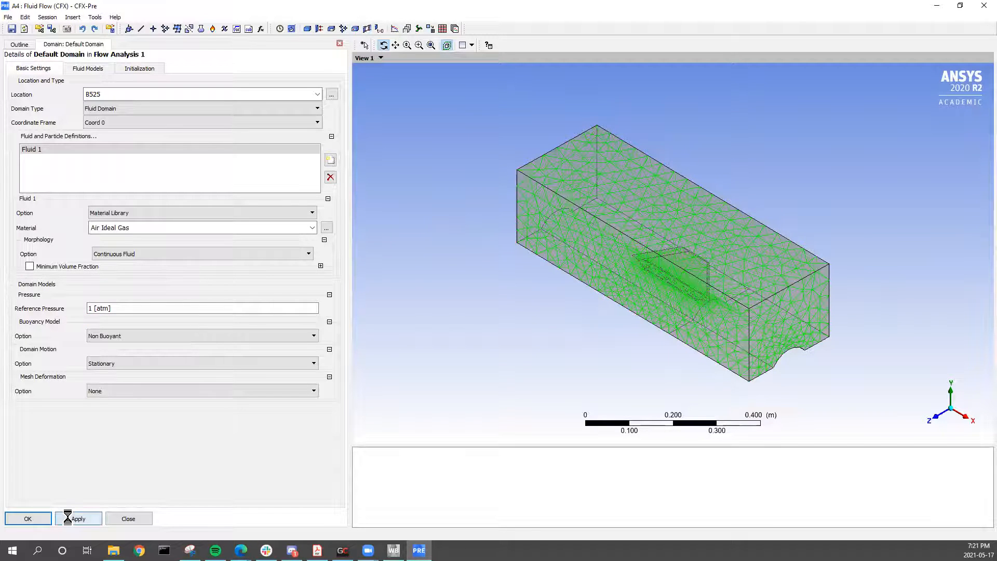
left_click(24, 518)
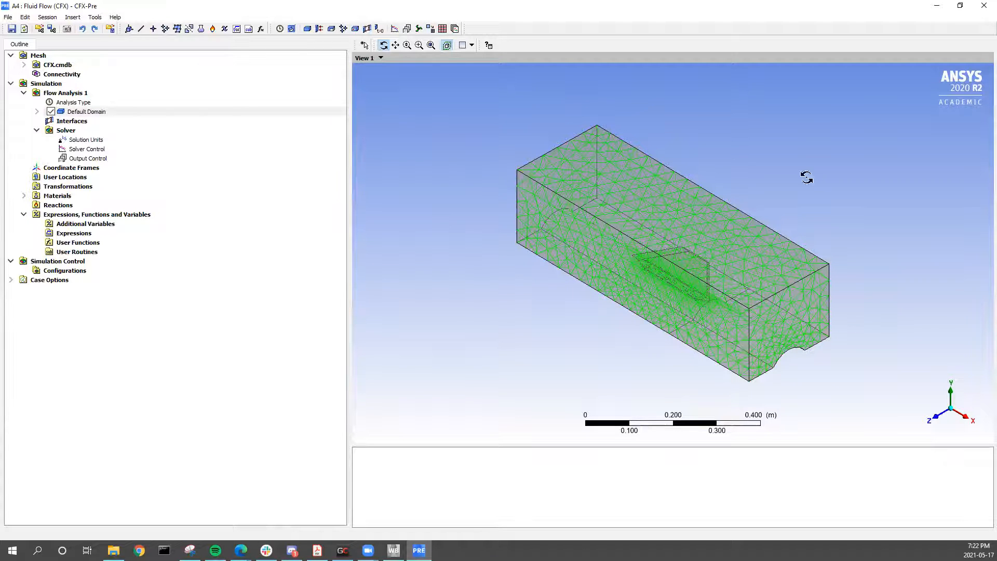
Insert a boundary named inlet in the Default Domain, with boundary type Inlet and location inlet.
right_click(69, 112)
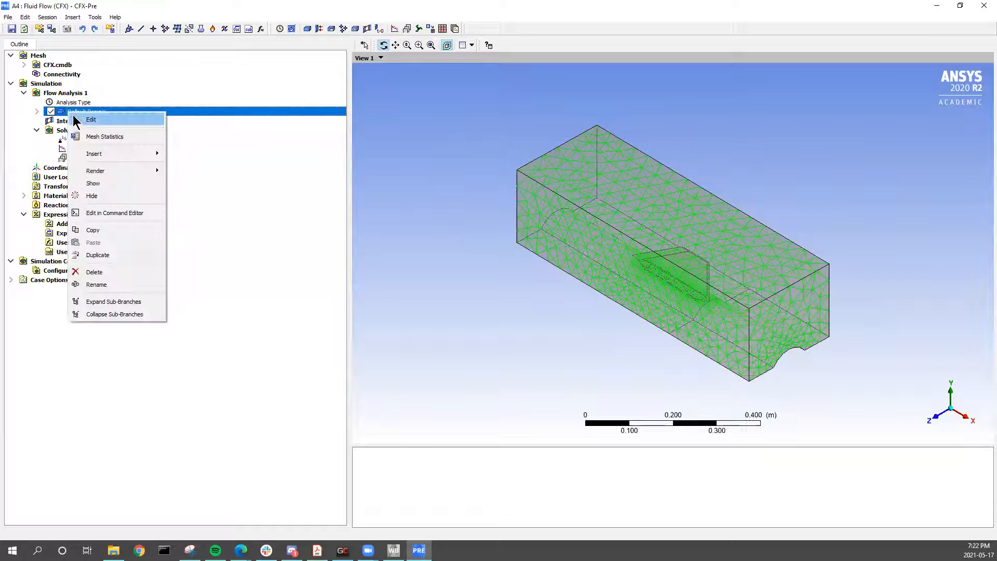
mouse_move(98, 156)
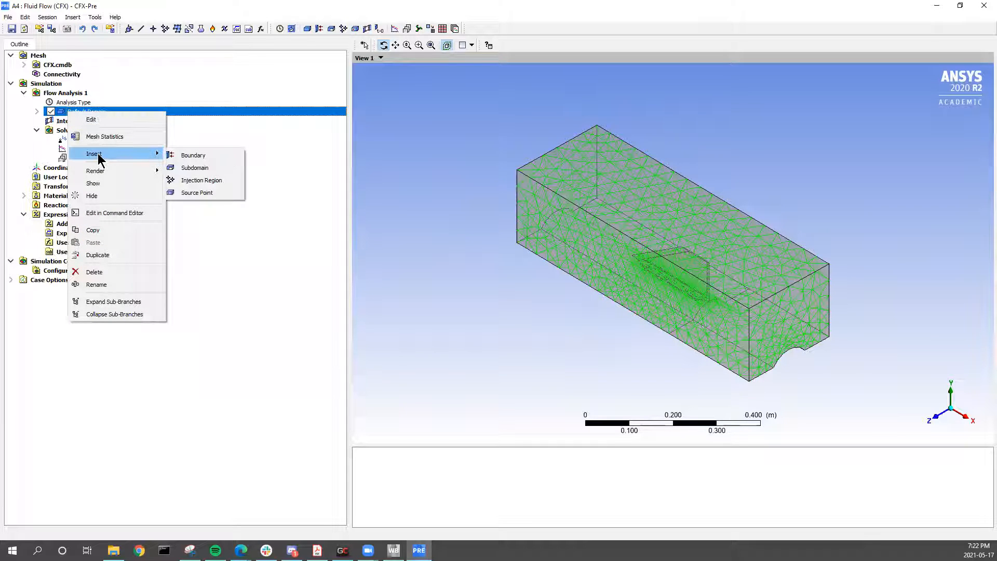
left_click(190, 155)
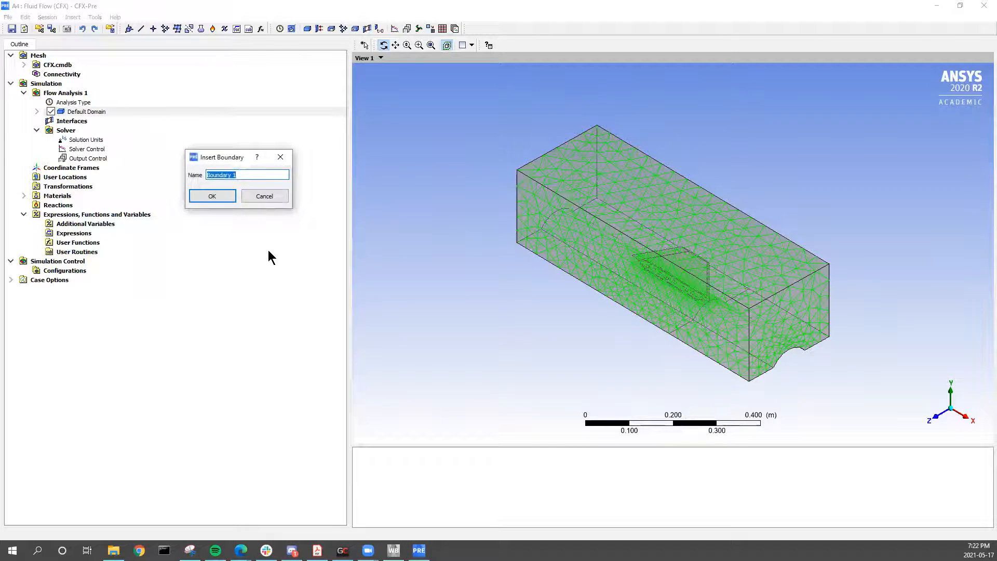
type("inlet")
key("Return")
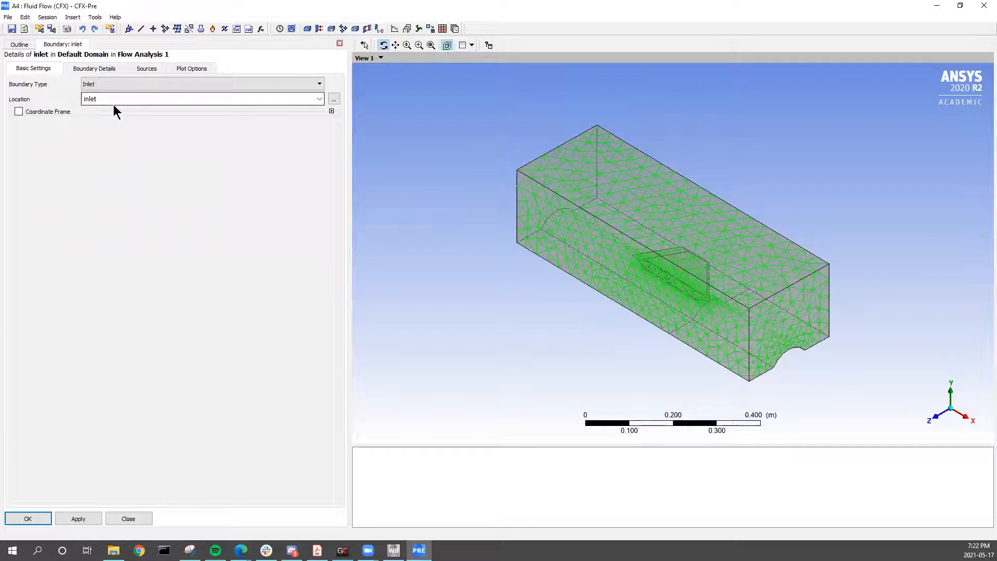
left_click(102, 84)
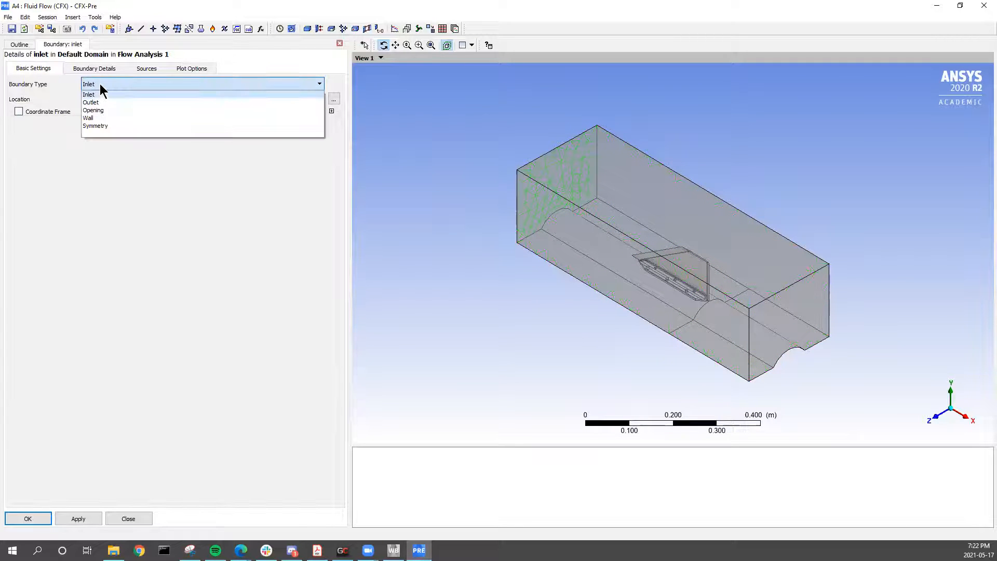
left_click(101, 87)
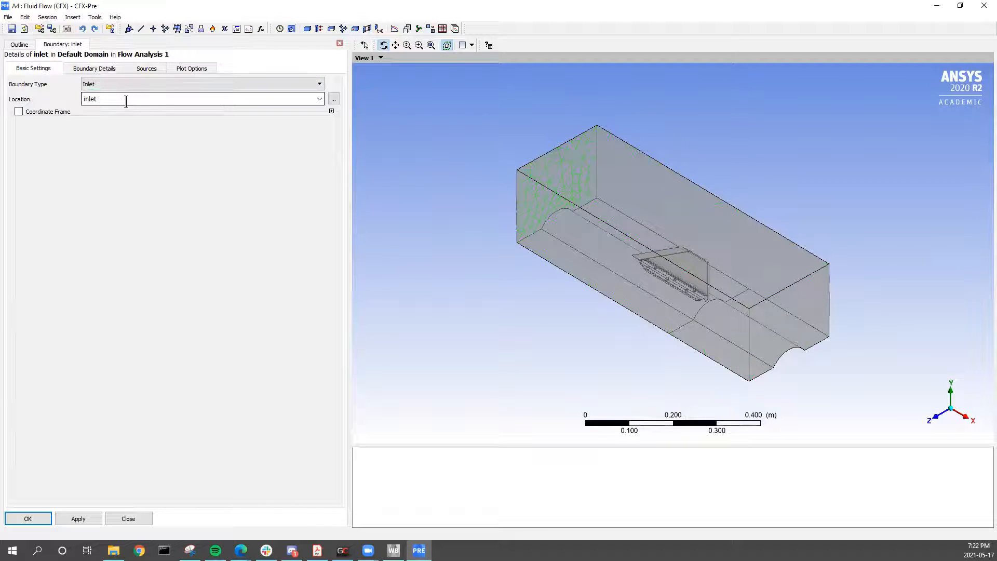
Set the inlet boundary's flow regime to Supersonic.
left_click(83, 69)
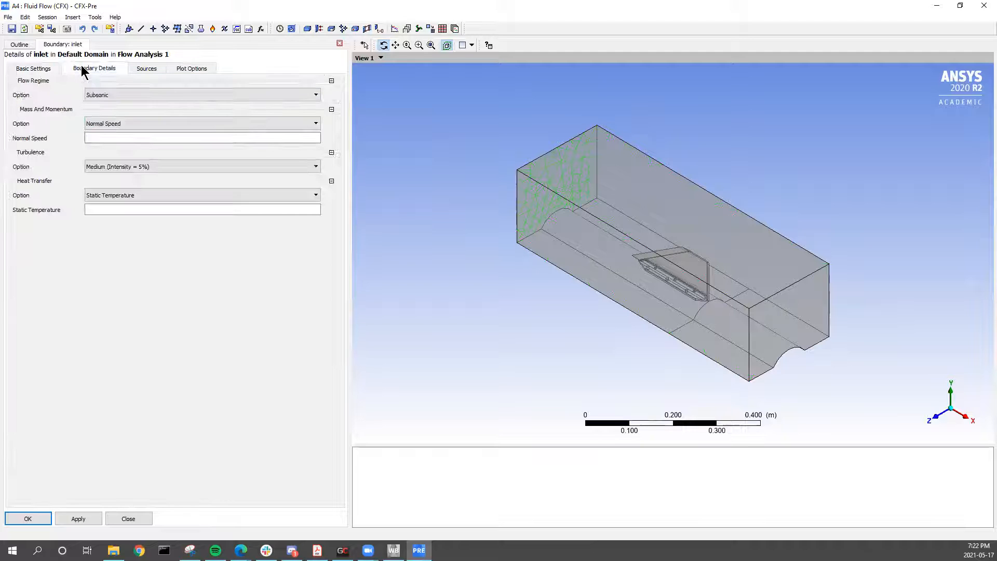
left_click(103, 98)
left_click(104, 113)
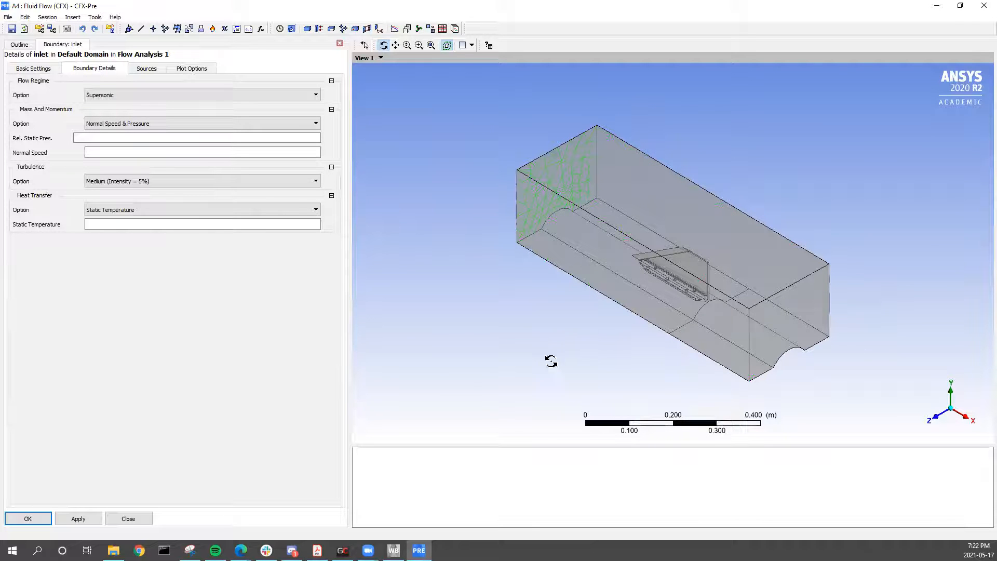
Use Normal Speed & Pressure for the inlet's mass and momentum, with a relative static pressure of 0 Pa.
left_click(120, 125)
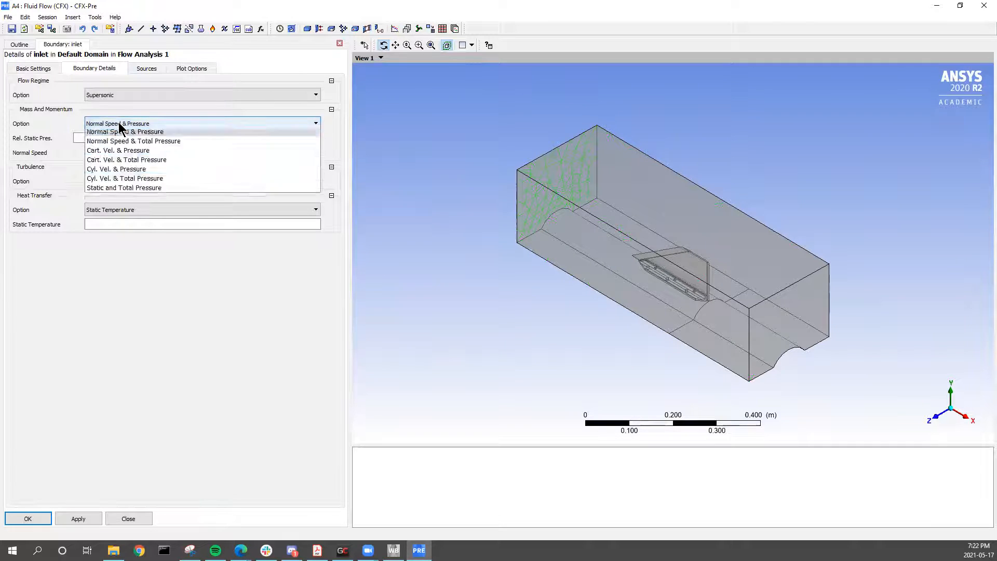
left_click(170, 133)
left_click(166, 141)
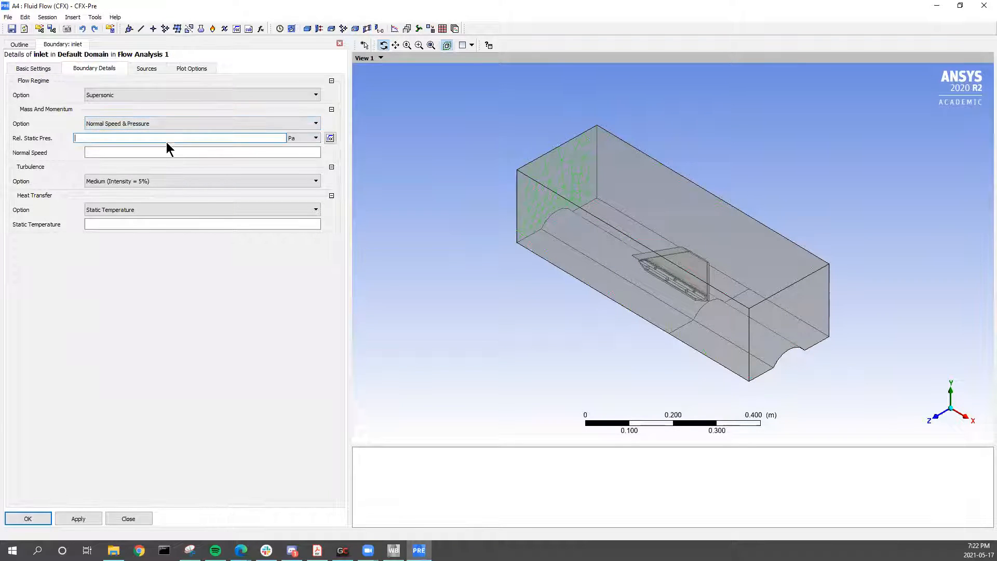
type("0")
key("Return")
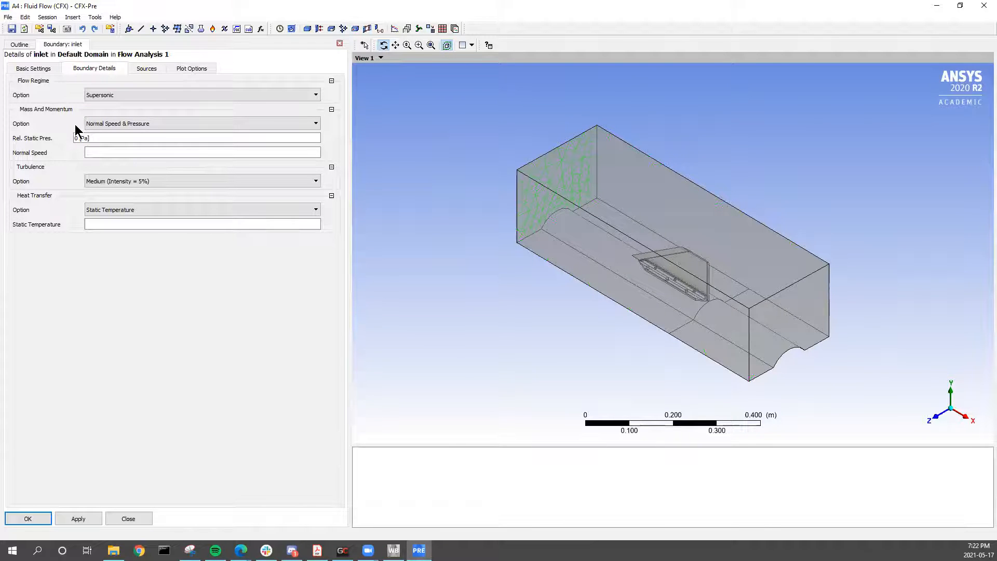
Set the inlet's normal speed to 410 m s^-1 and its turbulence option to High (Intensity = 10%).
left_click(111, 152)
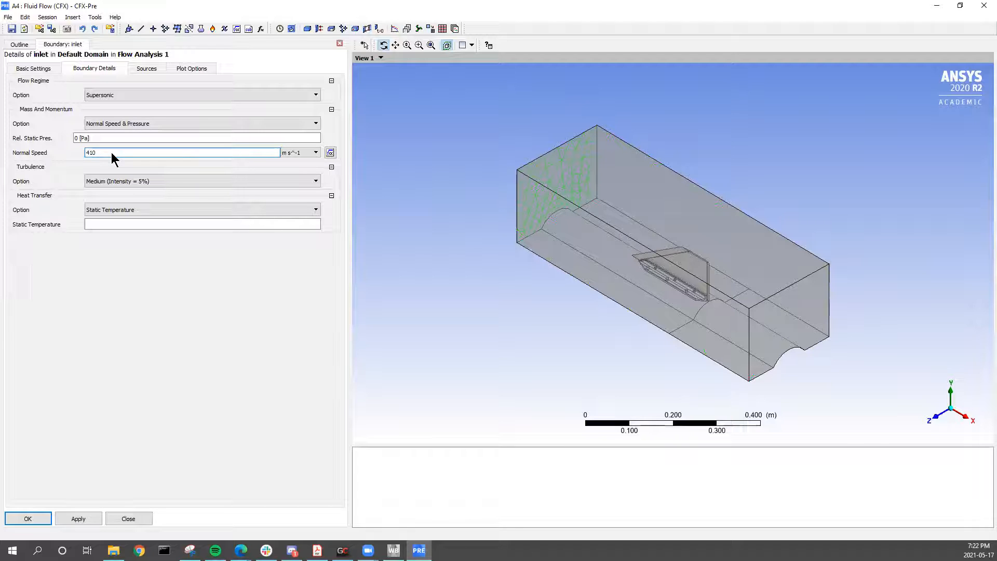
key("Return")
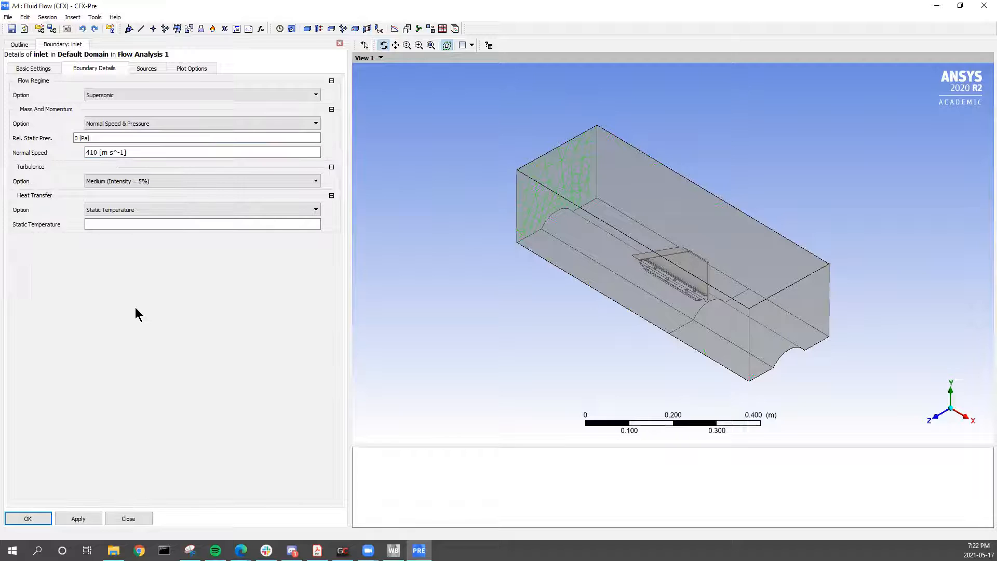
left_click(173, 184)
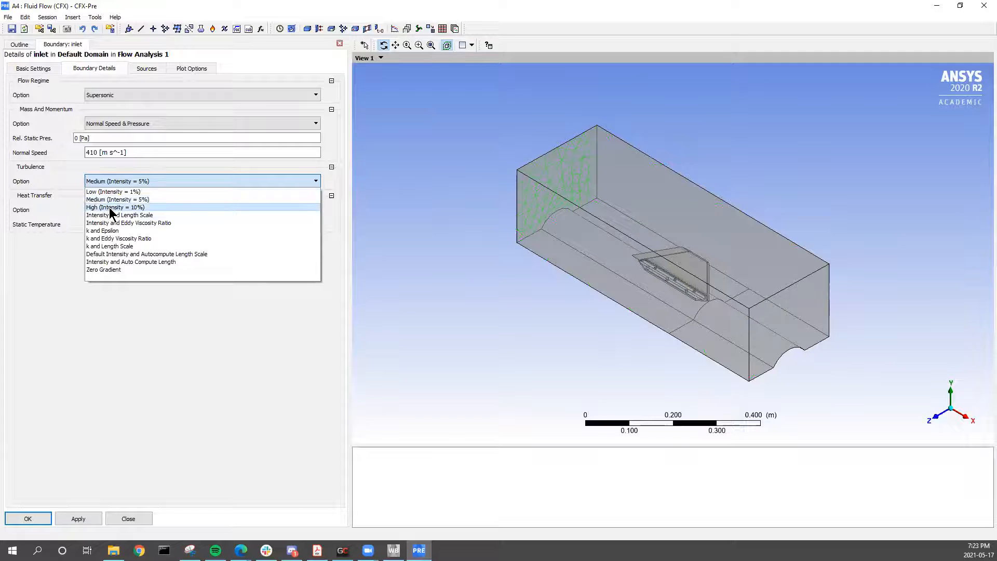
left_click(110, 208)
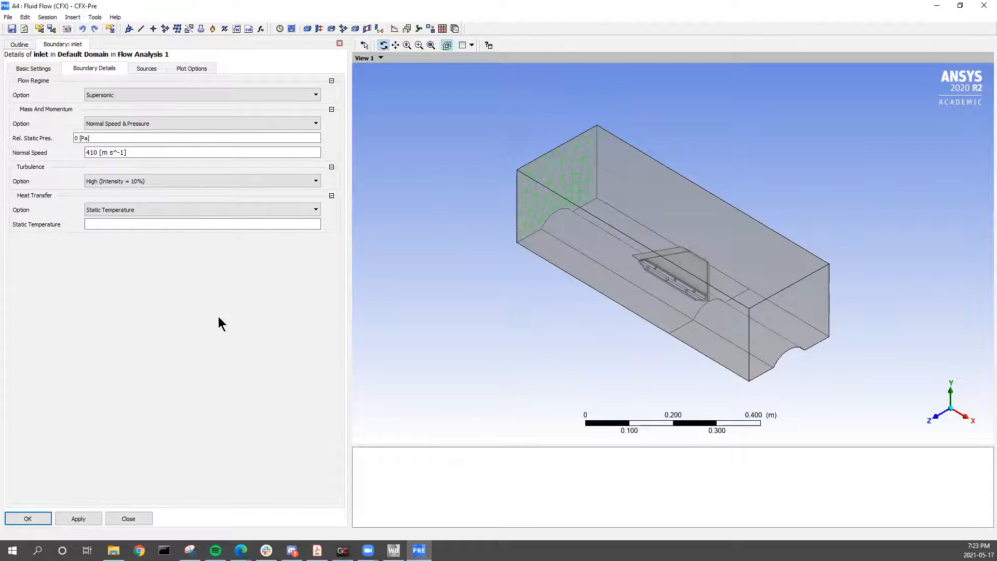
Set the inlet's heat transfer to Static Temperature at 11 C, and apply and close the inlet boundary.
left_click(116, 212)
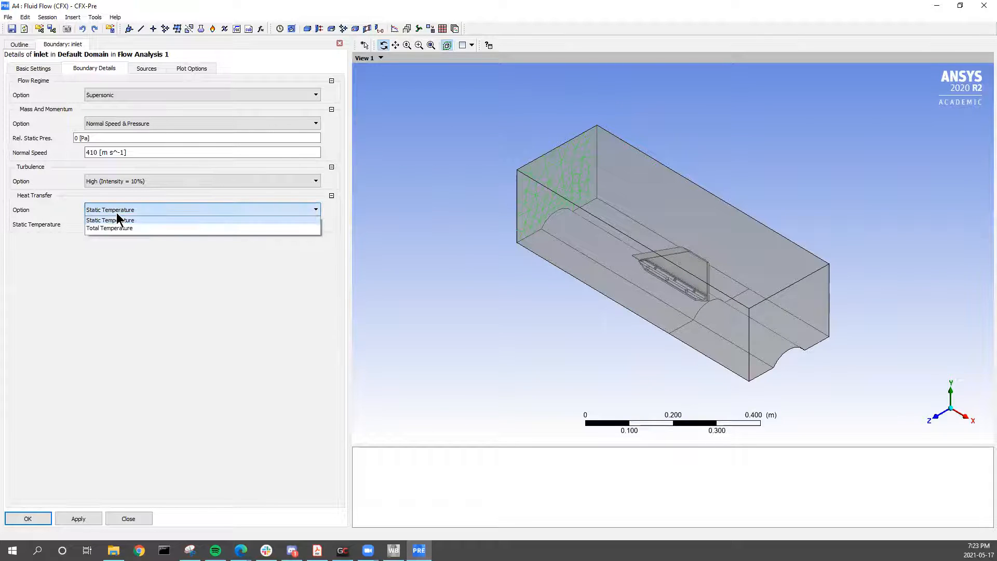
left_click(118, 219)
left_click(111, 224)
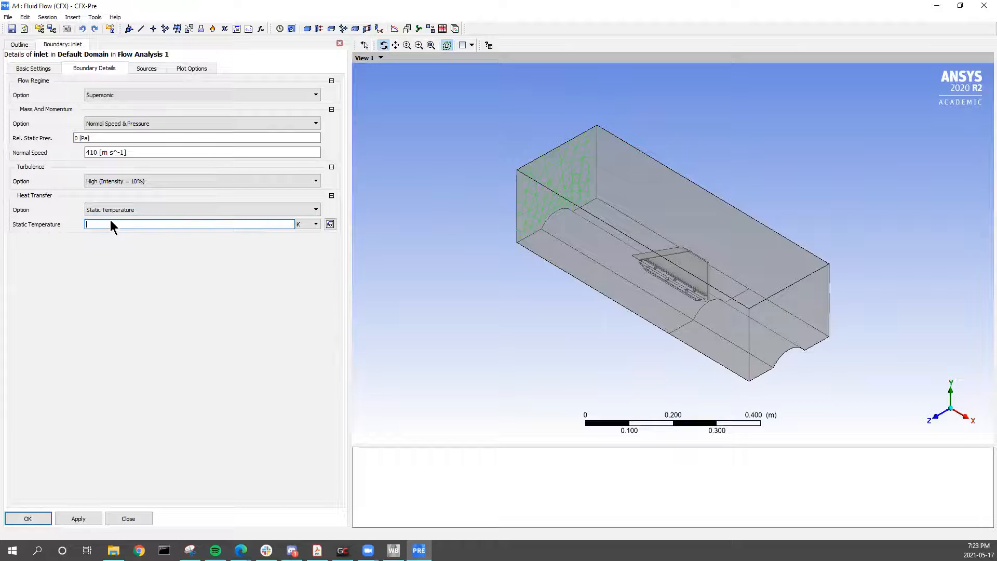
left_click(314, 224)
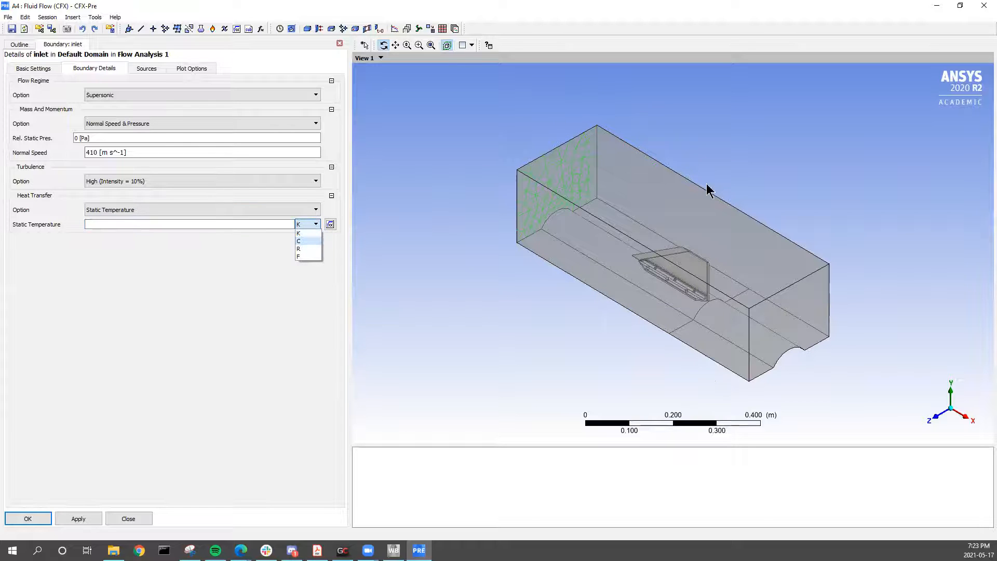
left_click(304, 241)
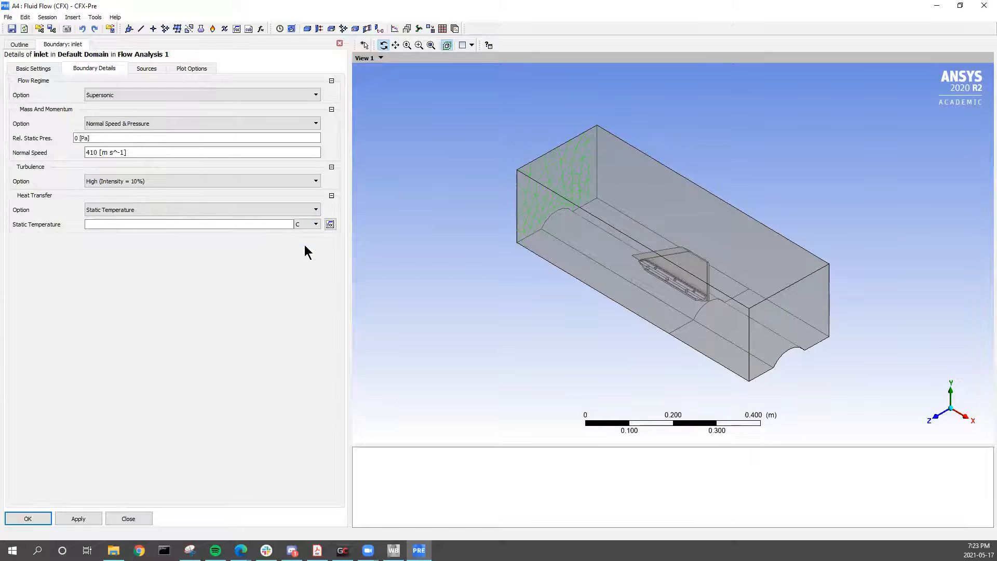
left_click(172, 219)
left_click(172, 225)
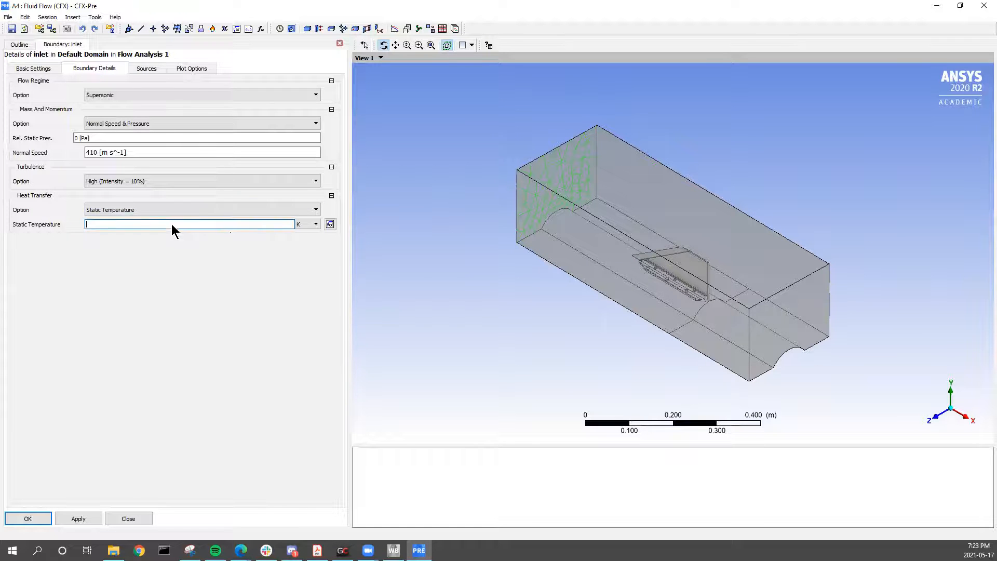
left_click(308, 225)
left_click(304, 241)
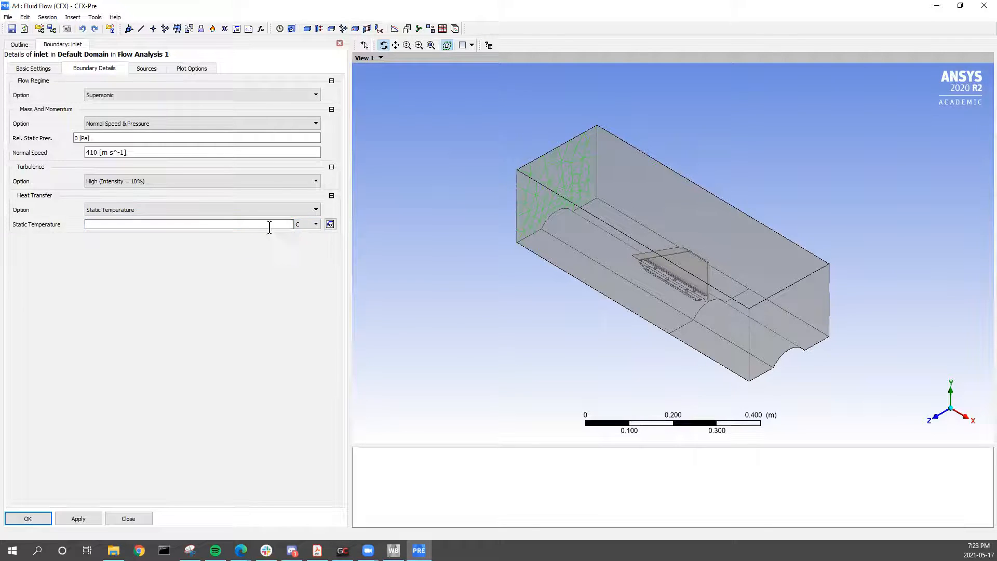
type("11")
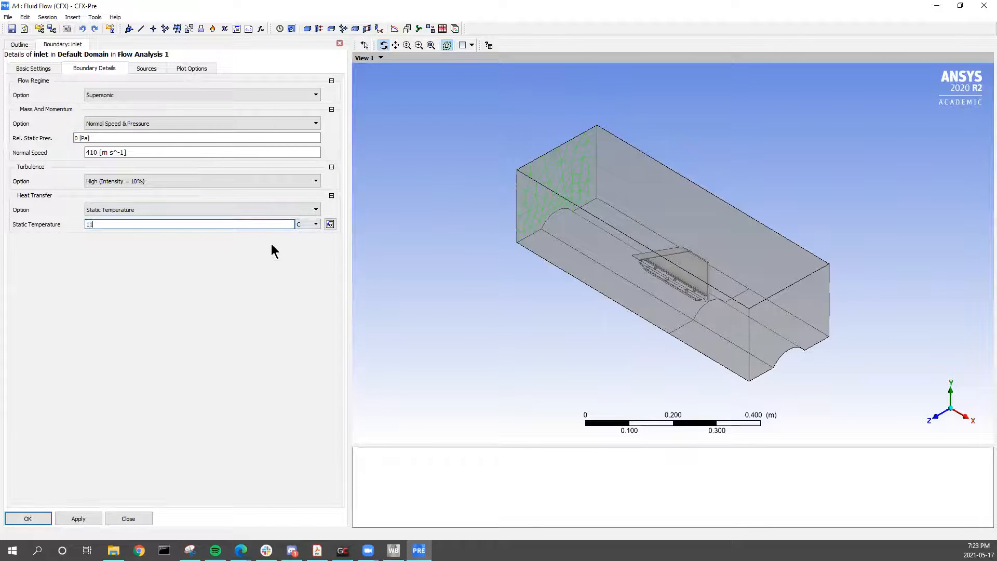
key("Return")
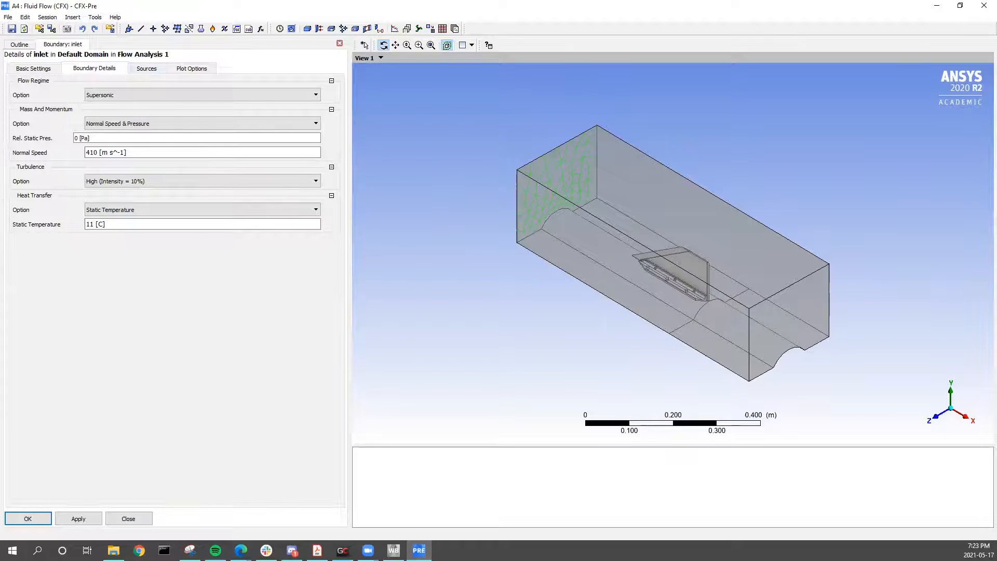
left_click(68, 517)
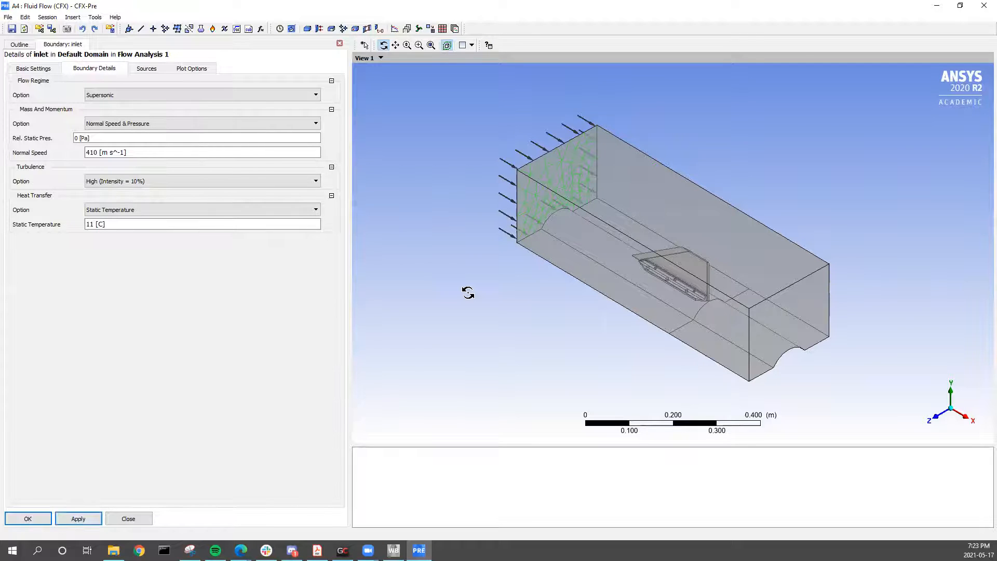
left_click(36, 518)
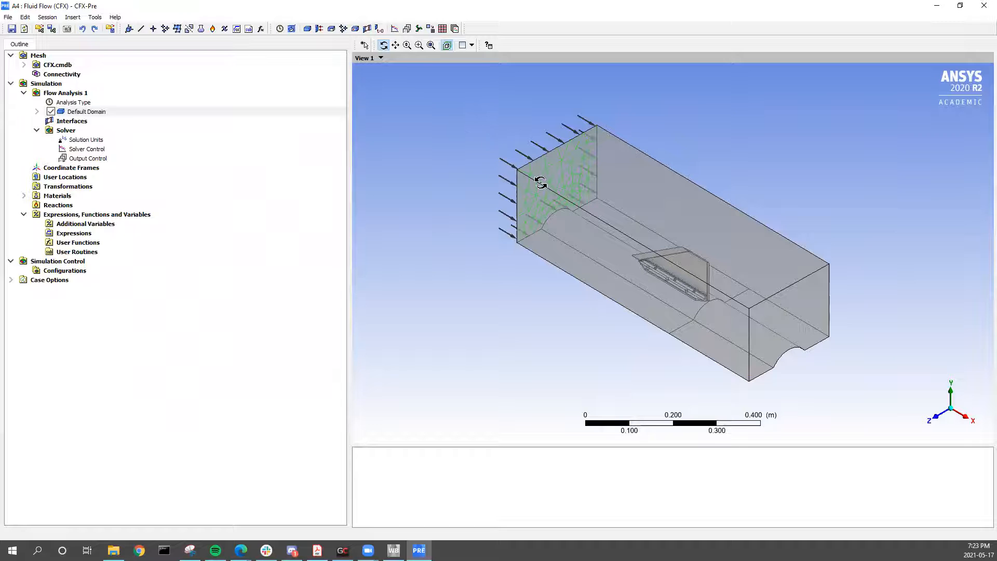
Insert a boundary named outlet in the Default Domain.
left_click(38, 112)
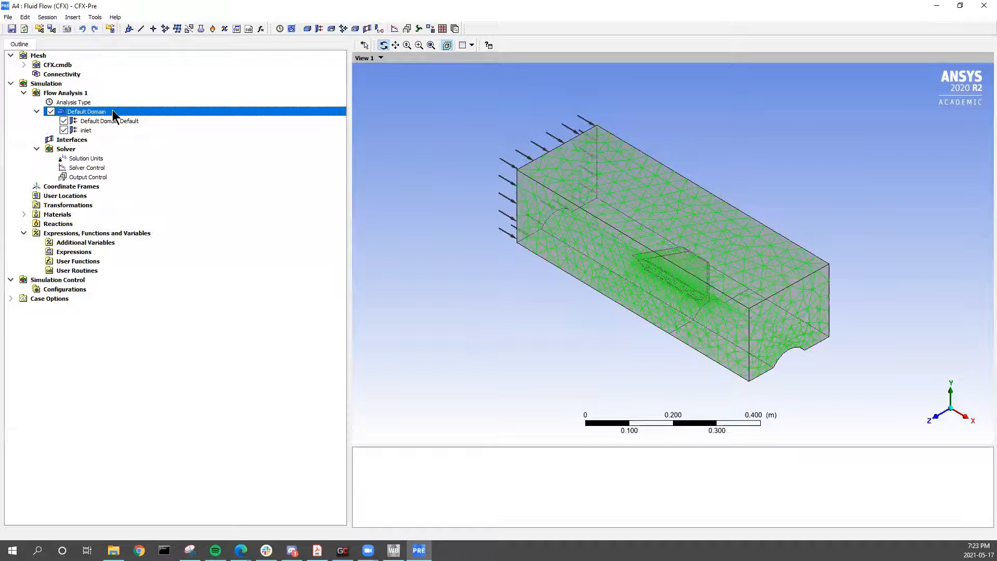
right_click(114, 113)
mouse_move(179, 152)
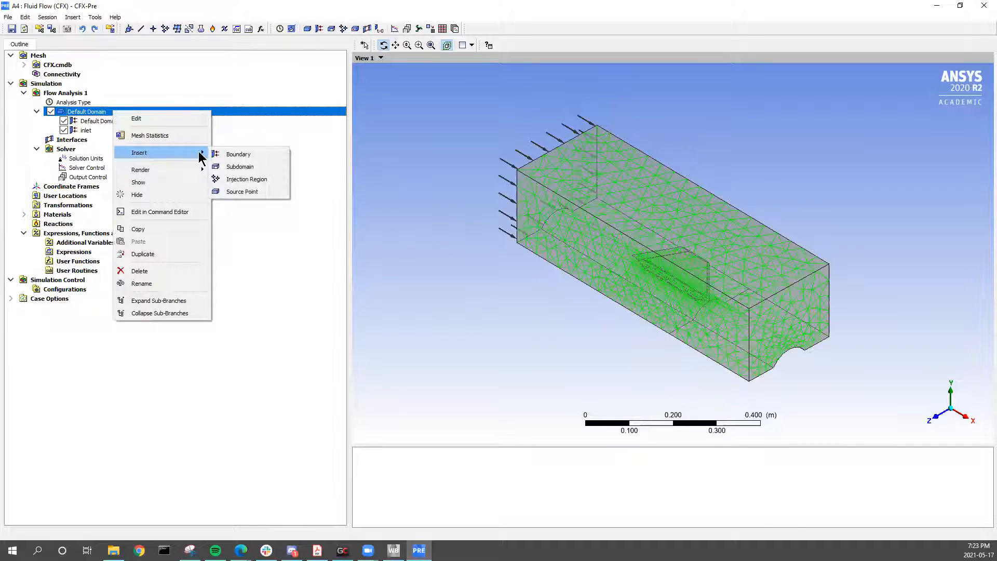
left_click(238, 154)
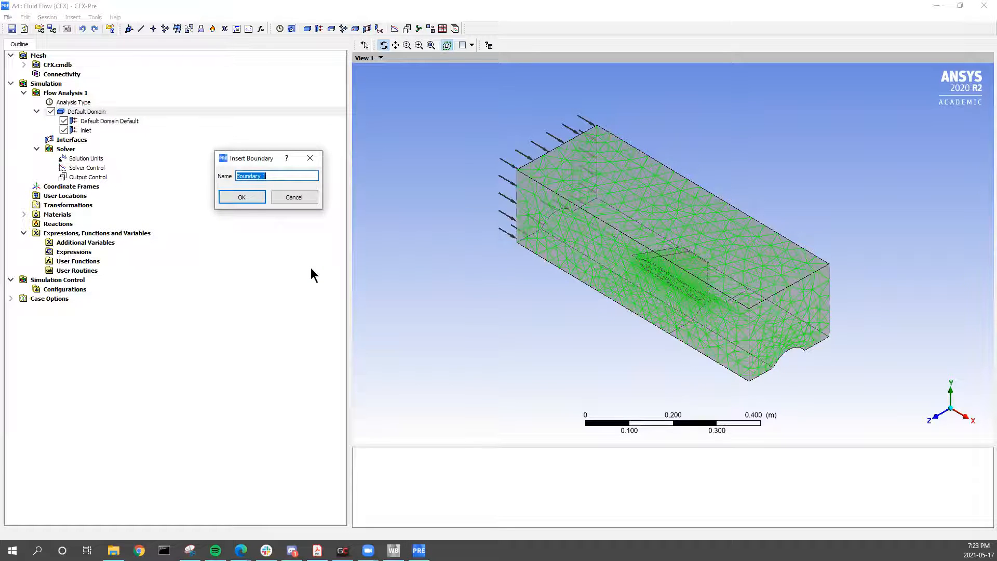
type("outlet")
left_click(260, 198)
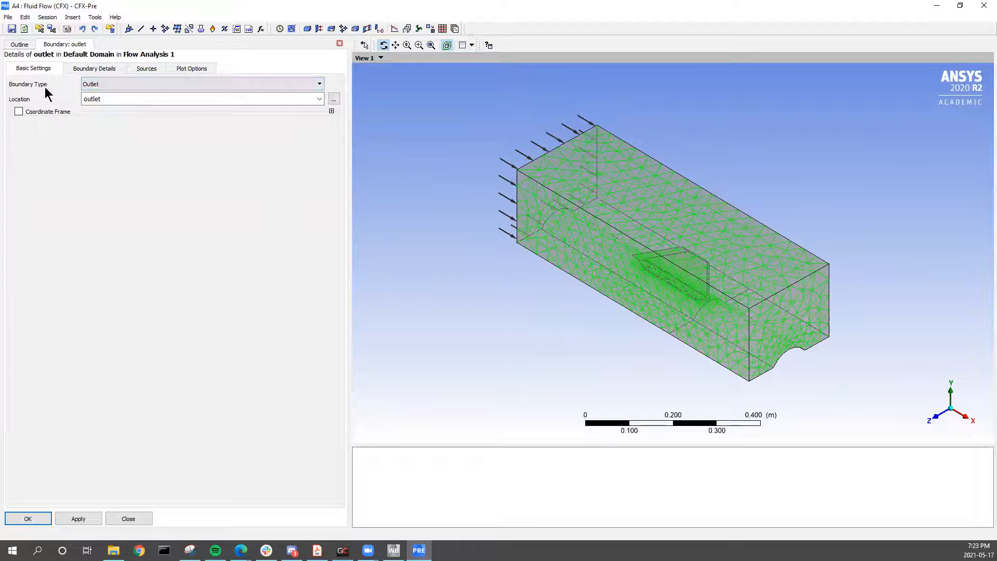
Set the outlet boundary's flow regime to Supersonic.
left_click(84, 69)
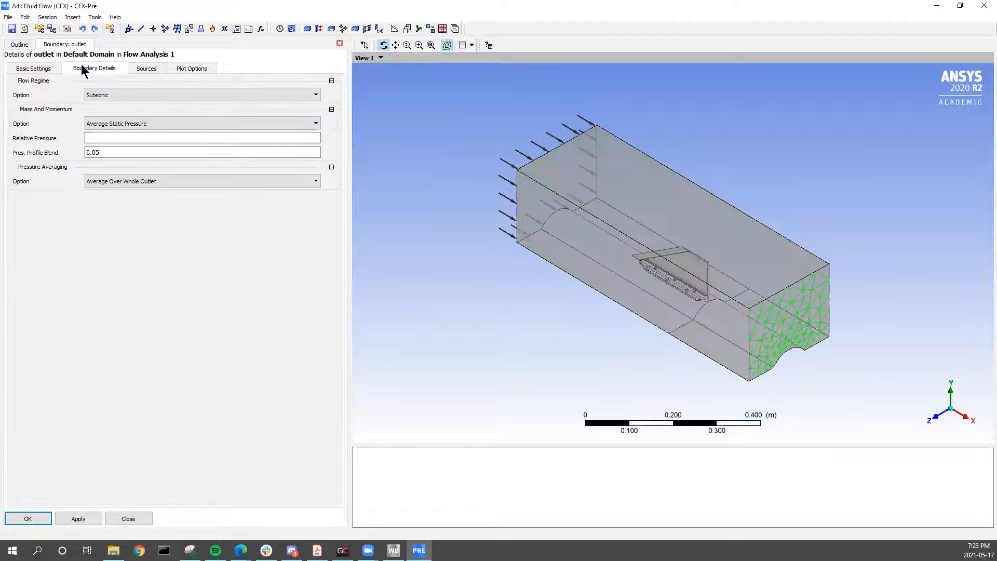
left_click(96, 96)
left_click(102, 119)
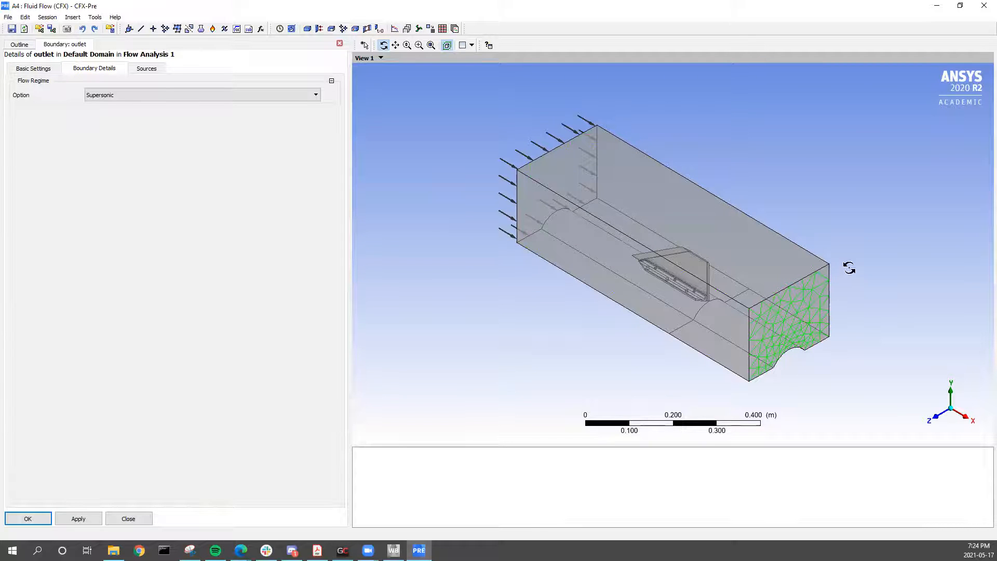
Examine the air domain around the fin from several angles, including its inlet, outlet and outer faces.
left_click_drag(783, 343, 843, 323)
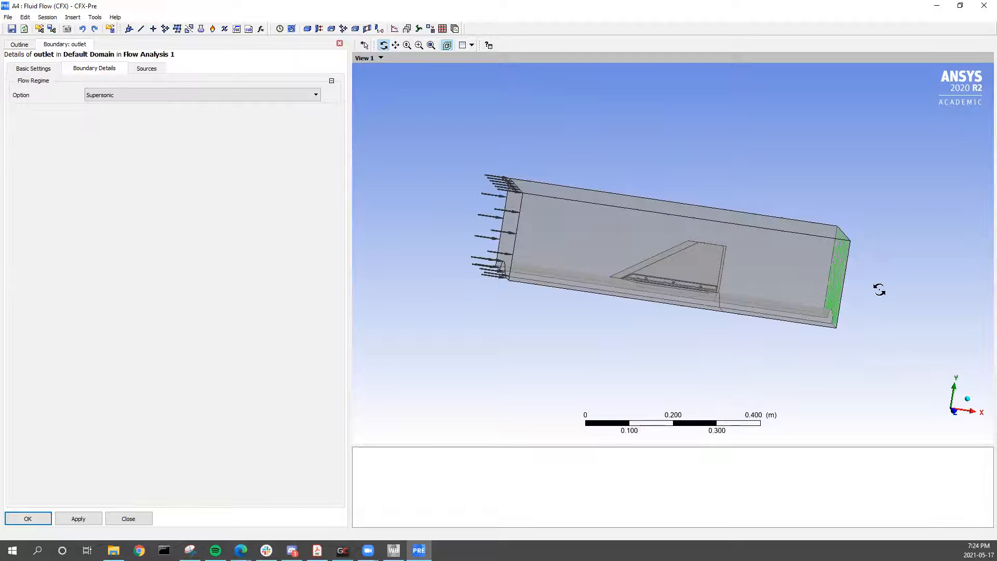
left_click_drag(848, 279, 831, 296)
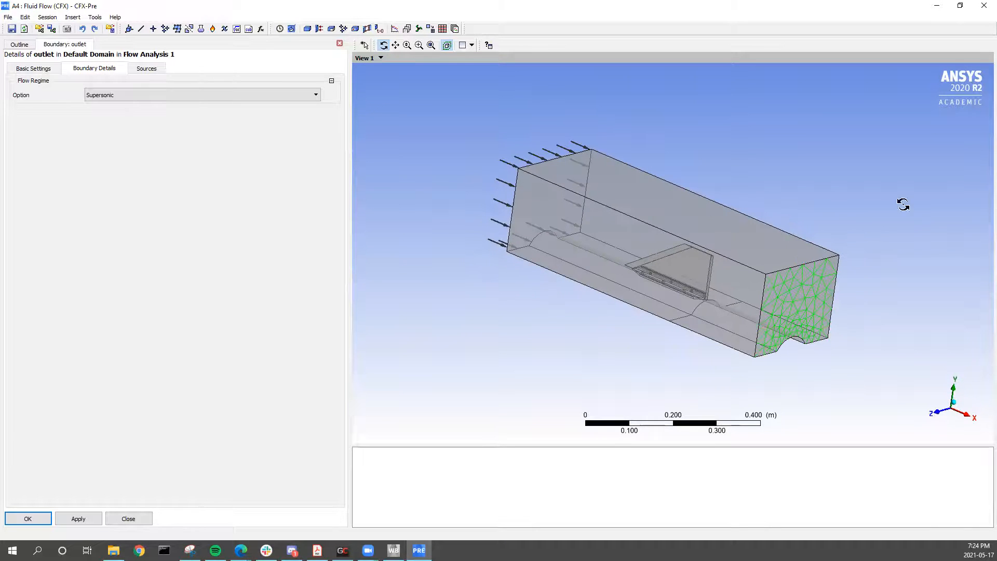
left_click(20, 45)
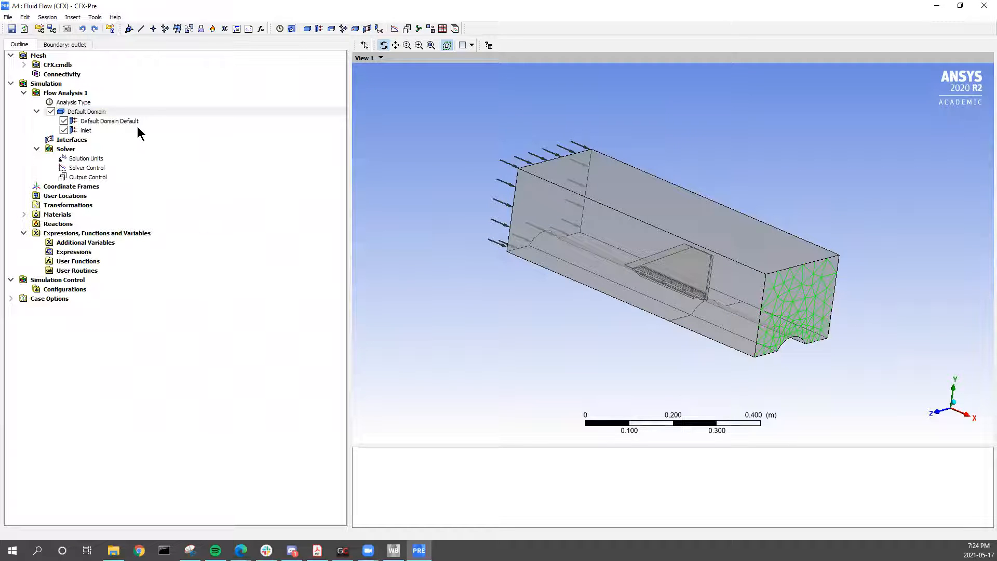
left_click_drag(648, 315, 743, 334)
left_click_drag(616, 332, 579, 309)
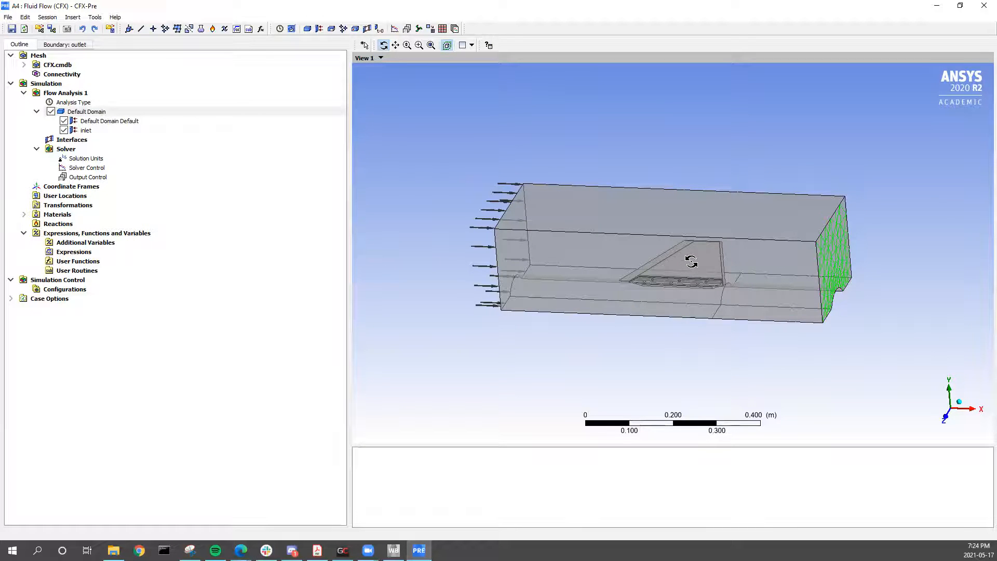
left_click_drag(749, 285, 690, 250)
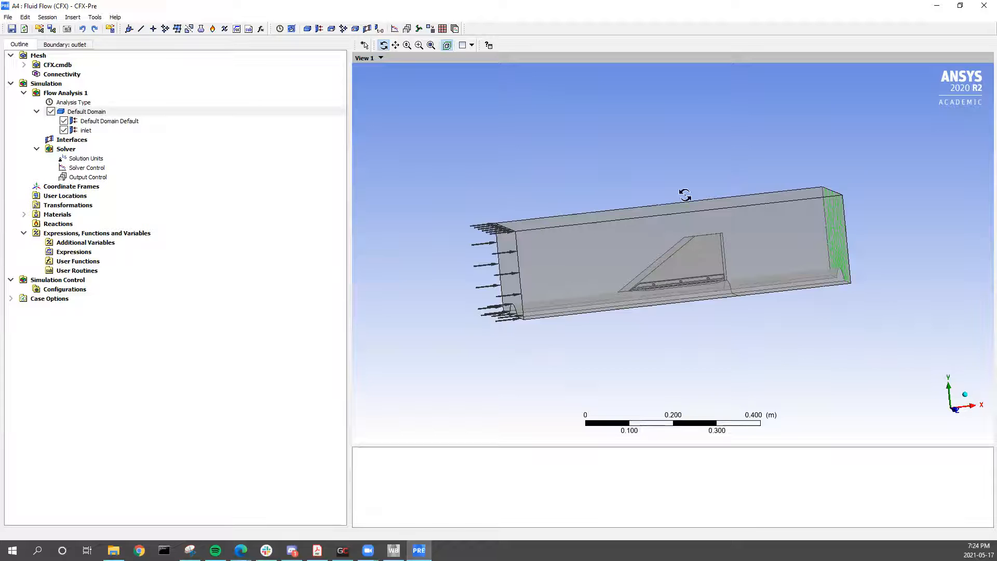
left_click_drag(772, 263, 723, 318)
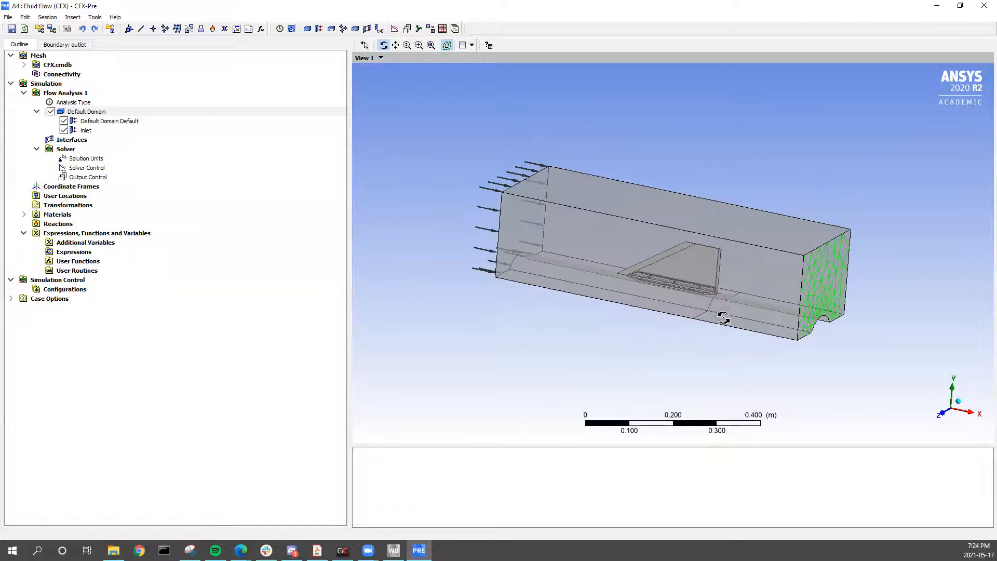
left_click_drag(412, 306, 533, 269)
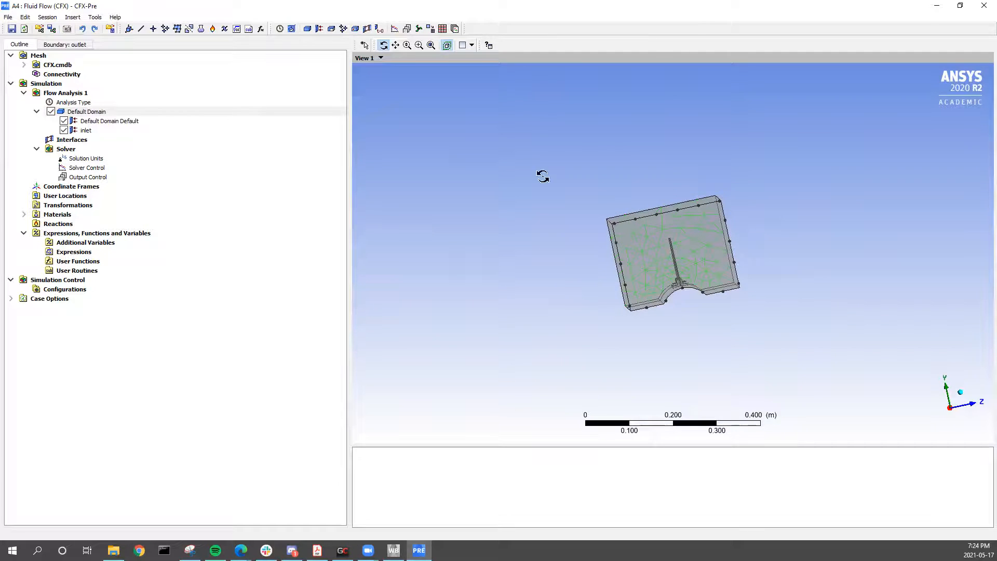
left_click_drag(746, 267, 662, 310)
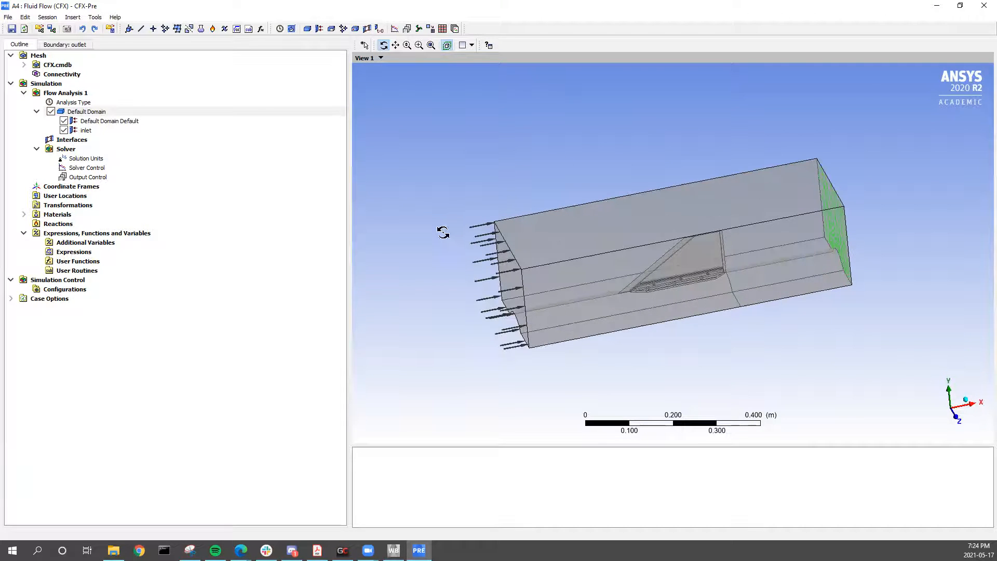
Insert a boundary named free stream in the Default Domain.
right_click(99, 111)
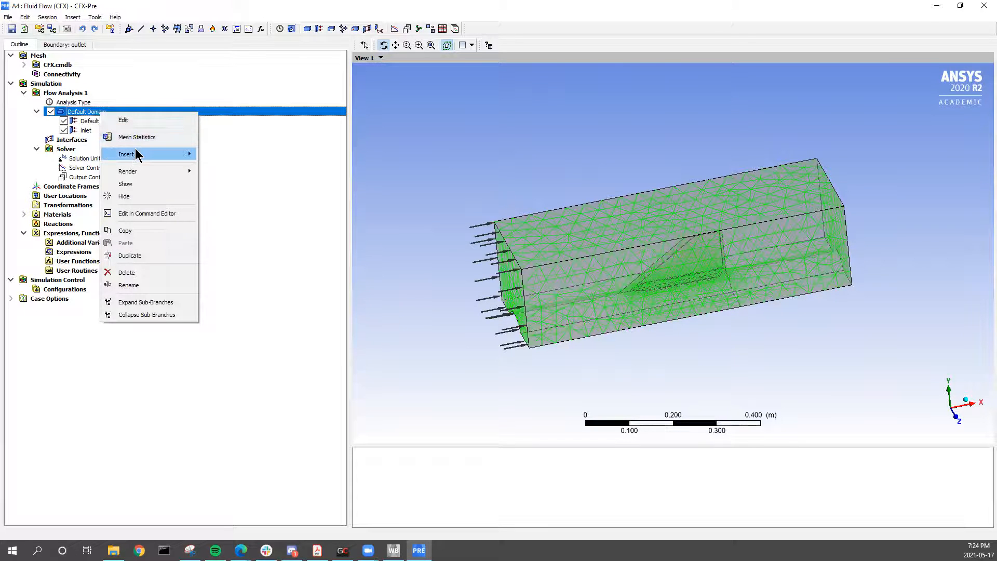
mouse_move(135, 148)
left_click(220, 156)
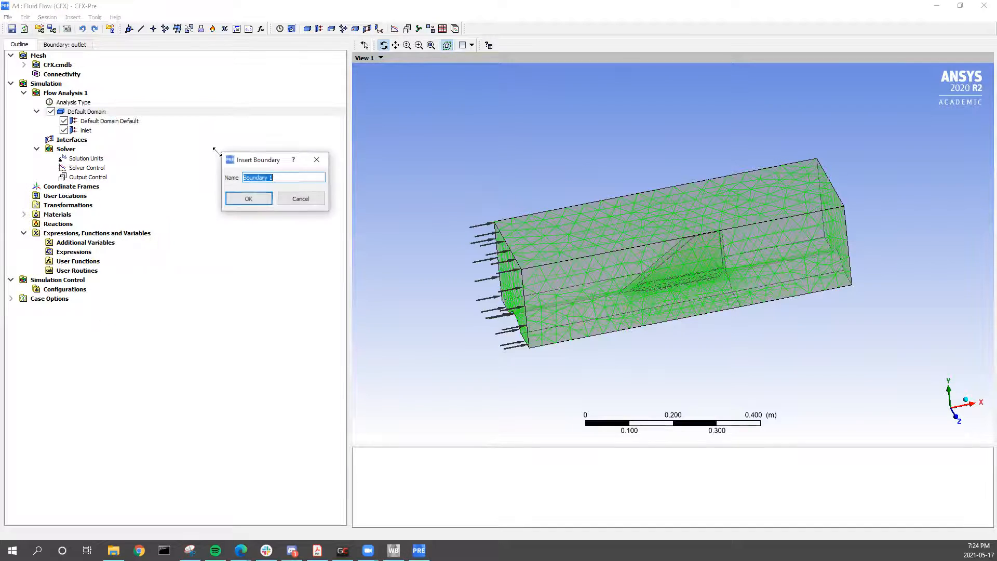
type("fr")
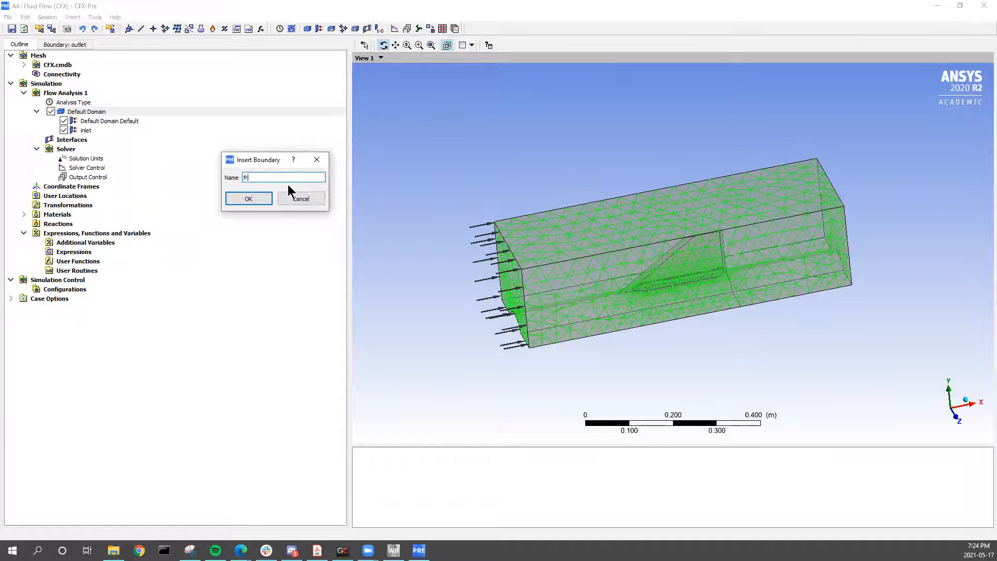
type("ee stream")
left_click(248, 198)
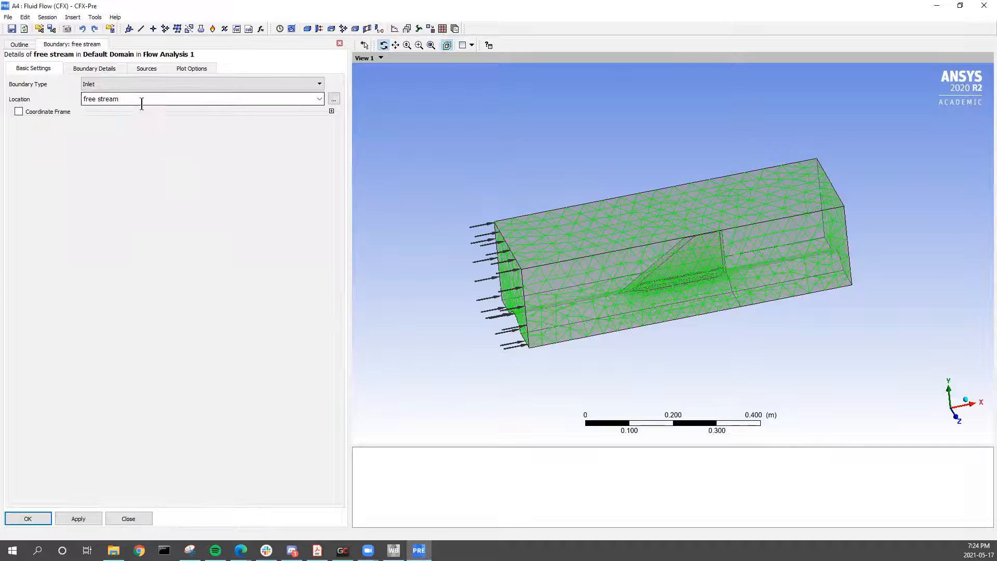
Assign the free stream boundary to the free stream location and set its boundary type to Opening.
left_click(195, 99)
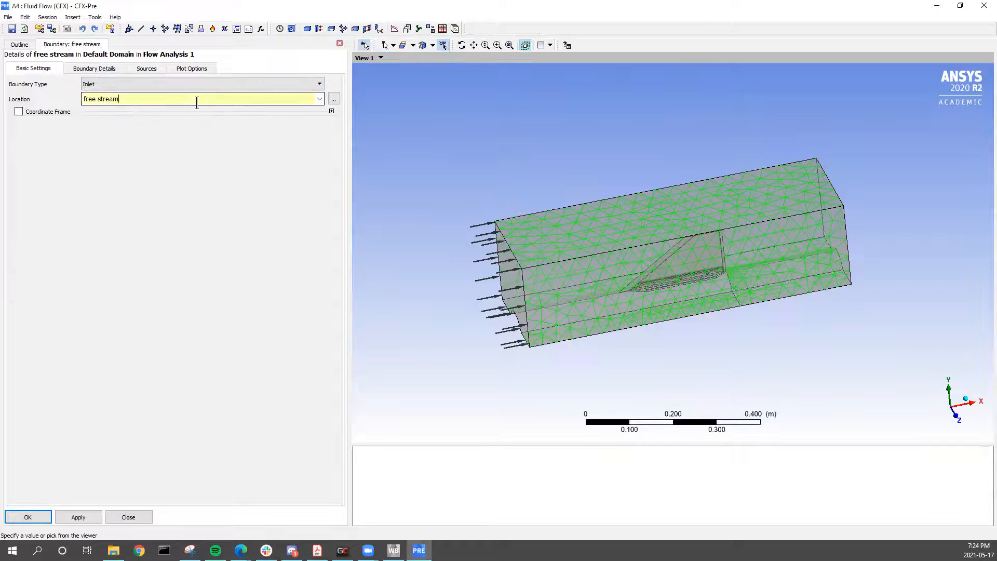
left_click(320, 98)
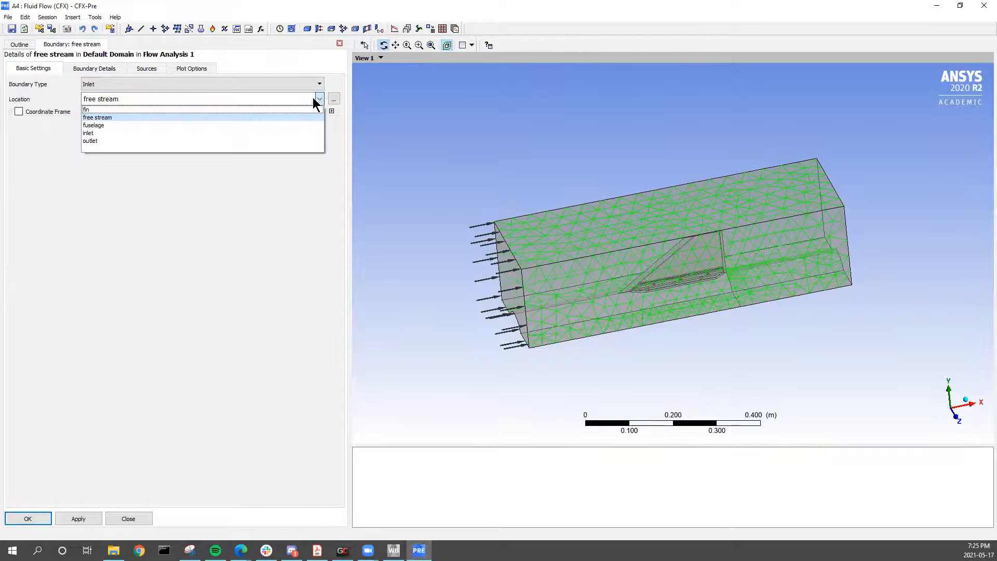
left_click(100, 116)
left_click(168, 82)
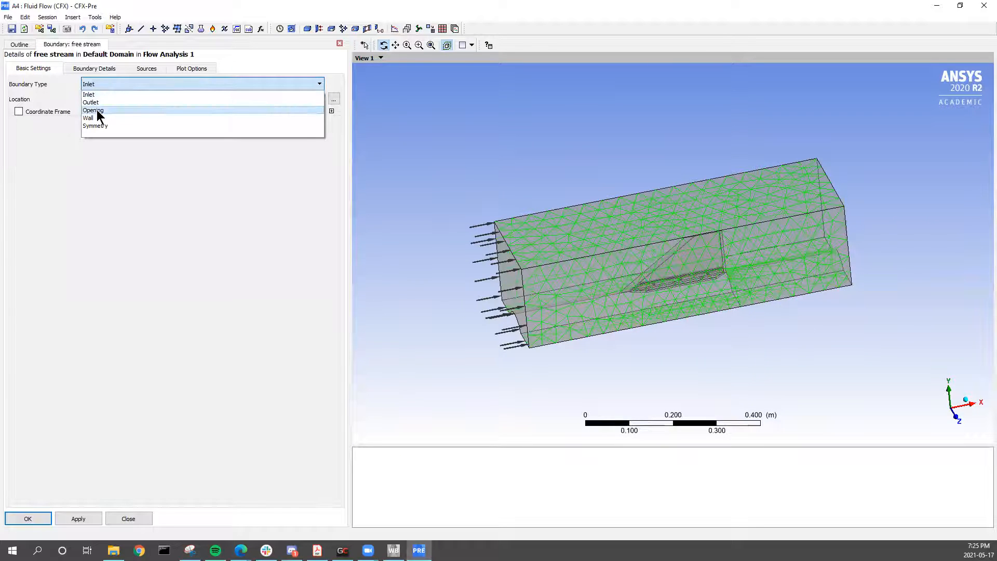
left_click(96, 110)
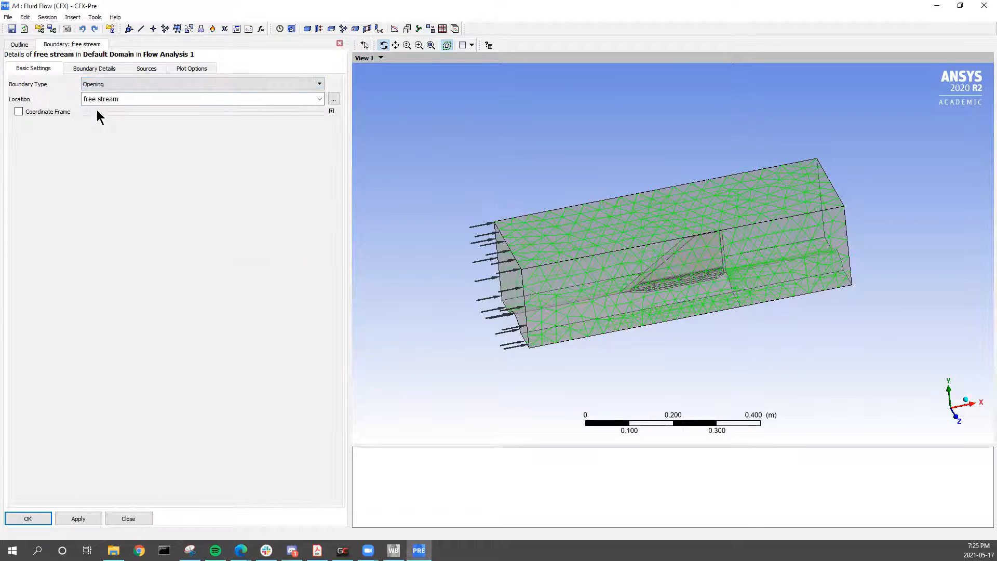
Keep the free stream flow regime Subsonic and set Opening Pres. and Dirn with a relative pressure of 0 Pa.
left_click_drag(359, 266, 497, 317)
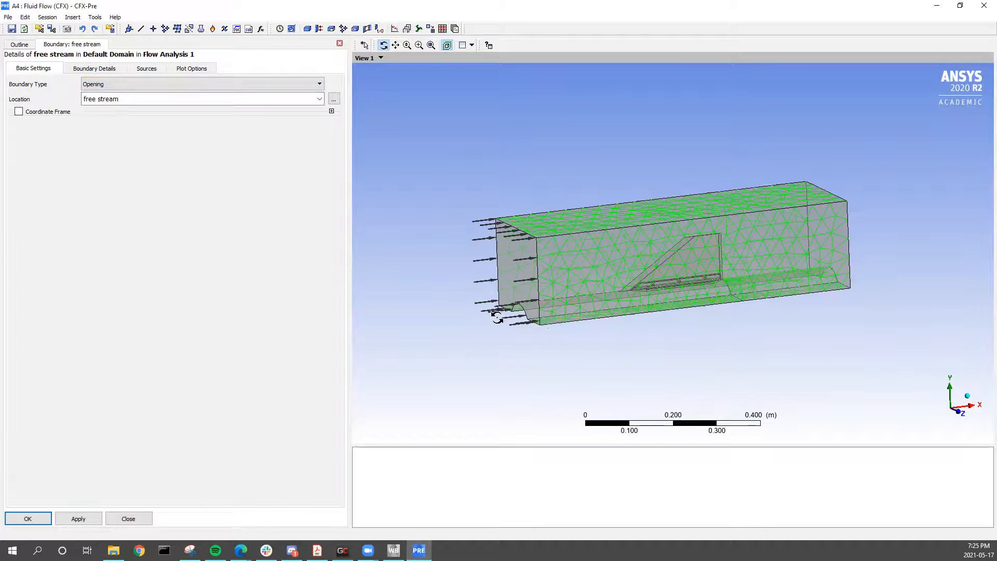
left_click(118, 73)
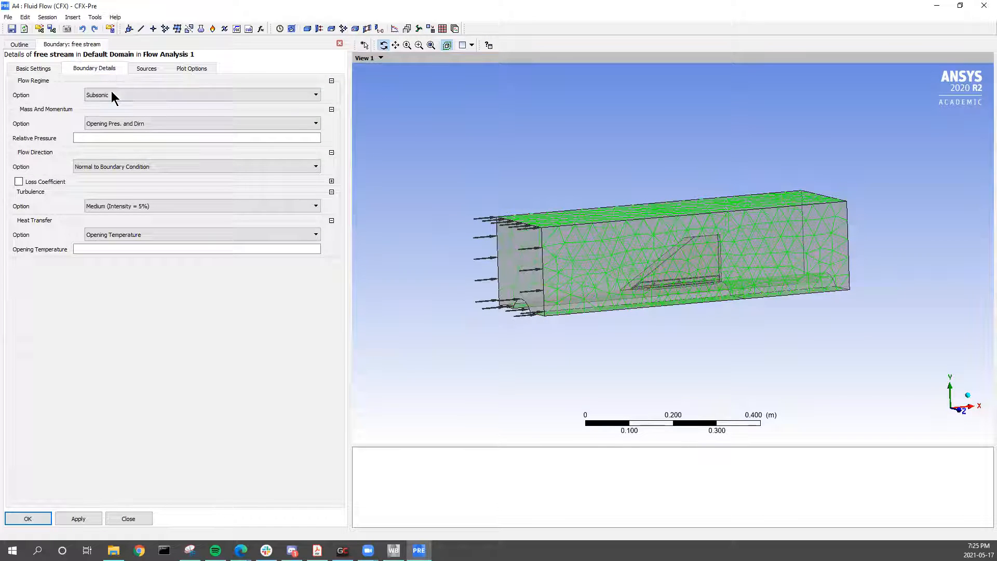
left_click(111, 92)
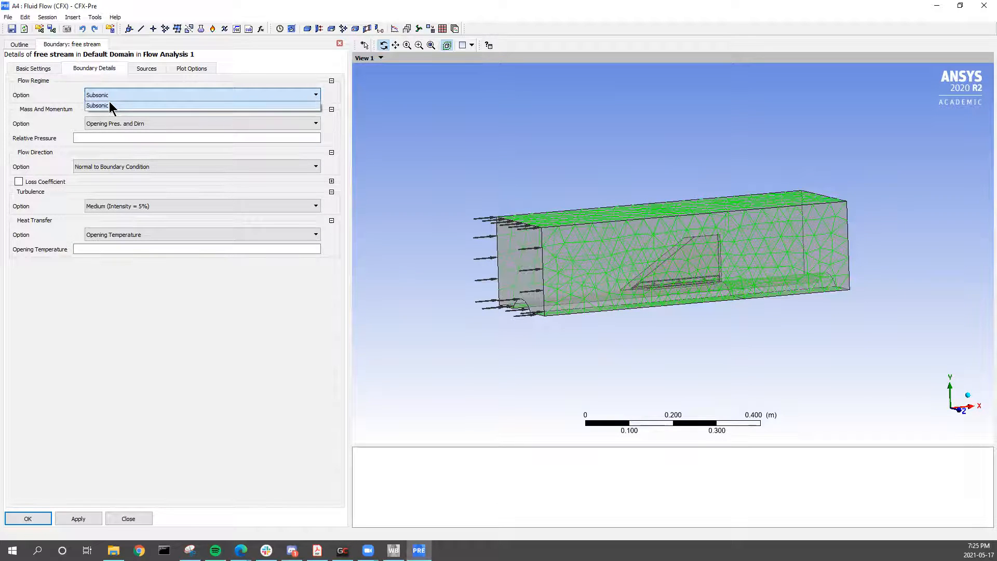
left_click(110, 103)
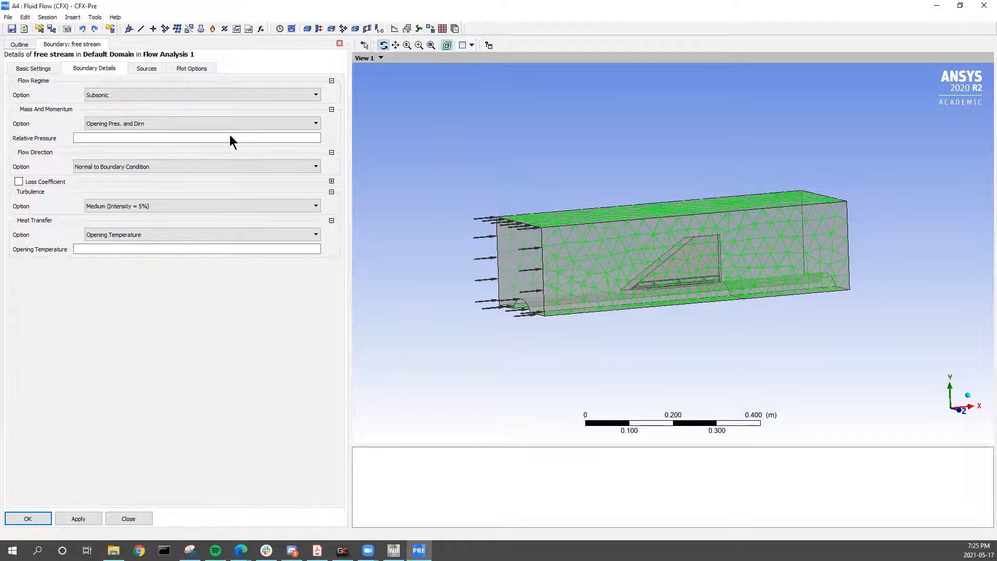
left_click_drag(706, 329, 614, 300)
left_click(105, 118)
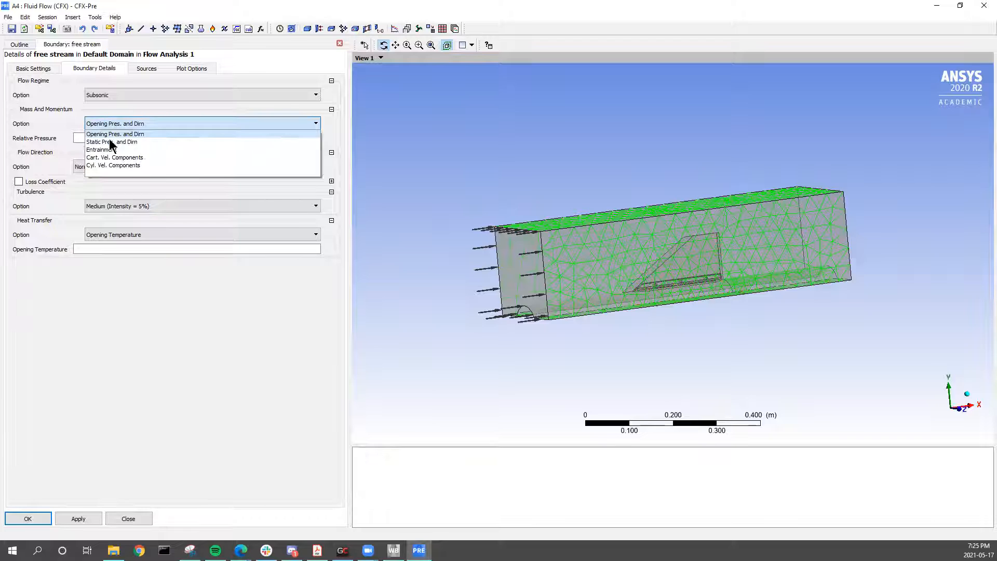
left_click(114, 135)
left_click(98, 136)
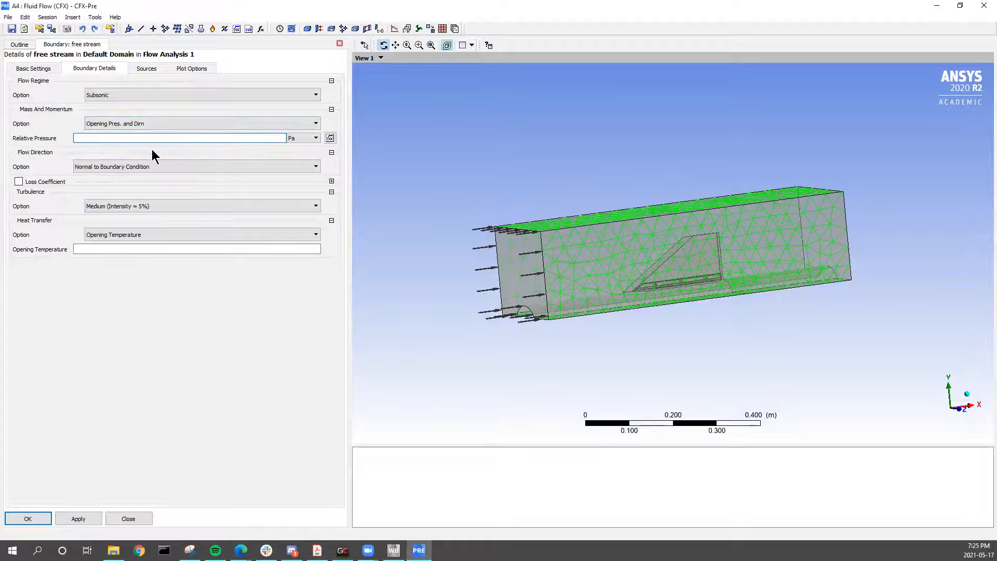
type("0")
key("Return")
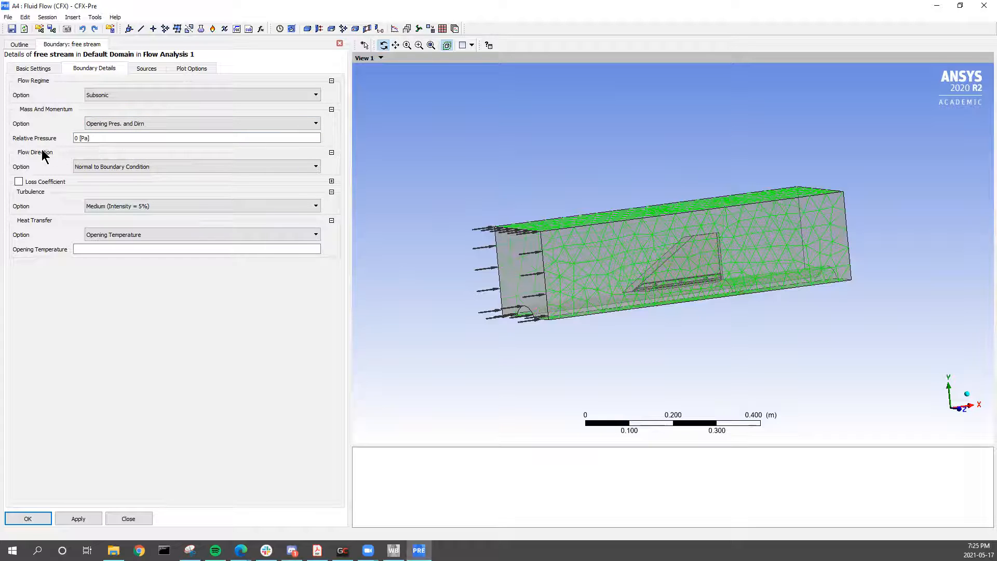
Set the free stream boundary's turbulence option to High (Intensity = 10%).
mouse_move(566, 242)
left_mouse_down()
mouse_move(601, 232)
mouse_move(583, 249)
left_mouse_up()
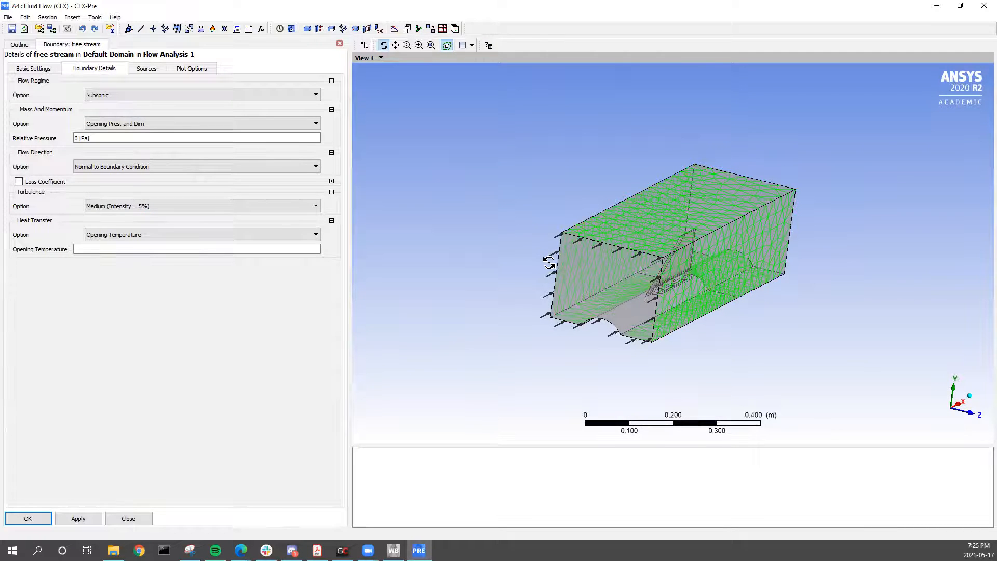
left_click_drag(634, 331, 655, 325)
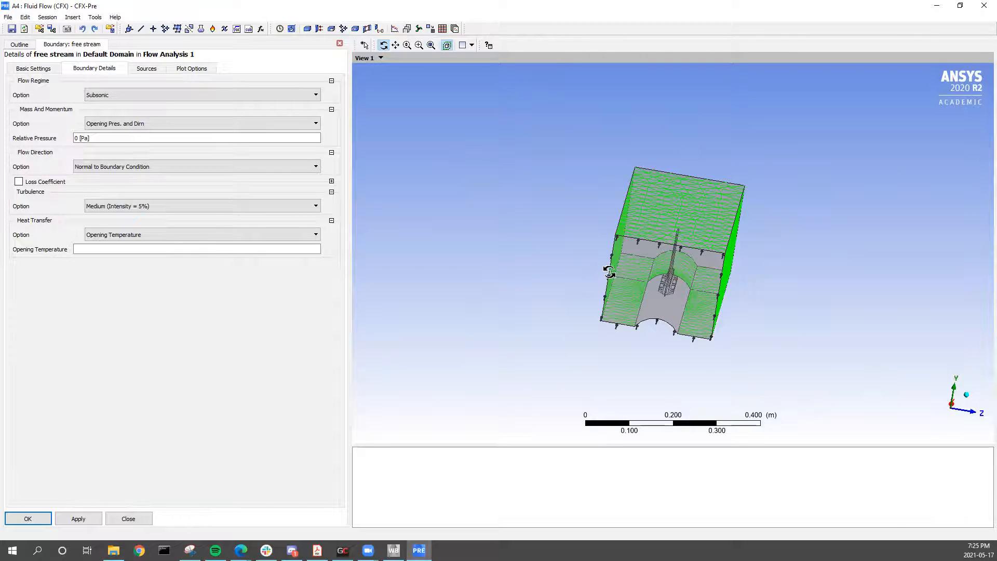
left_click_drag(601, 269, 544, 264)
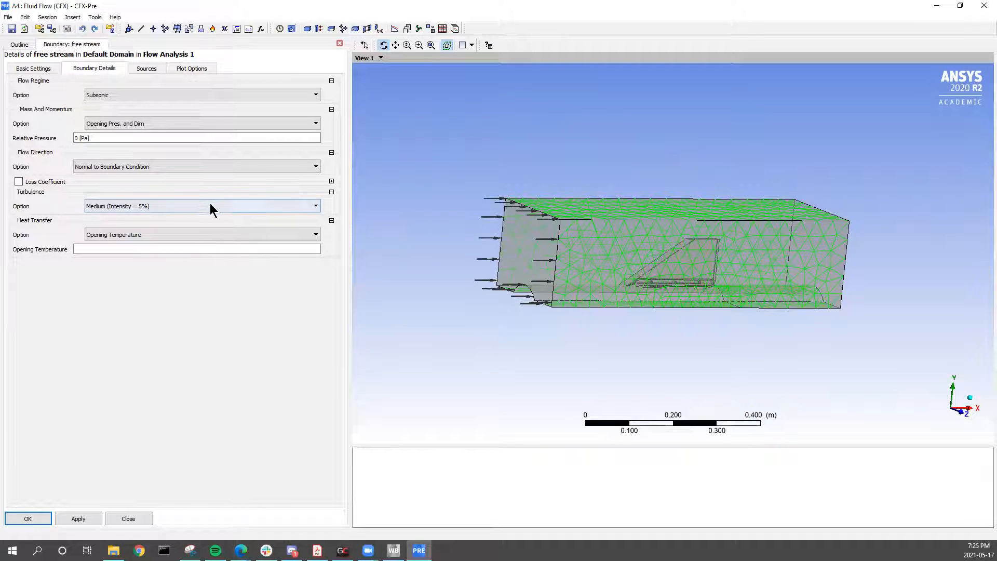
left_click(165, 206)
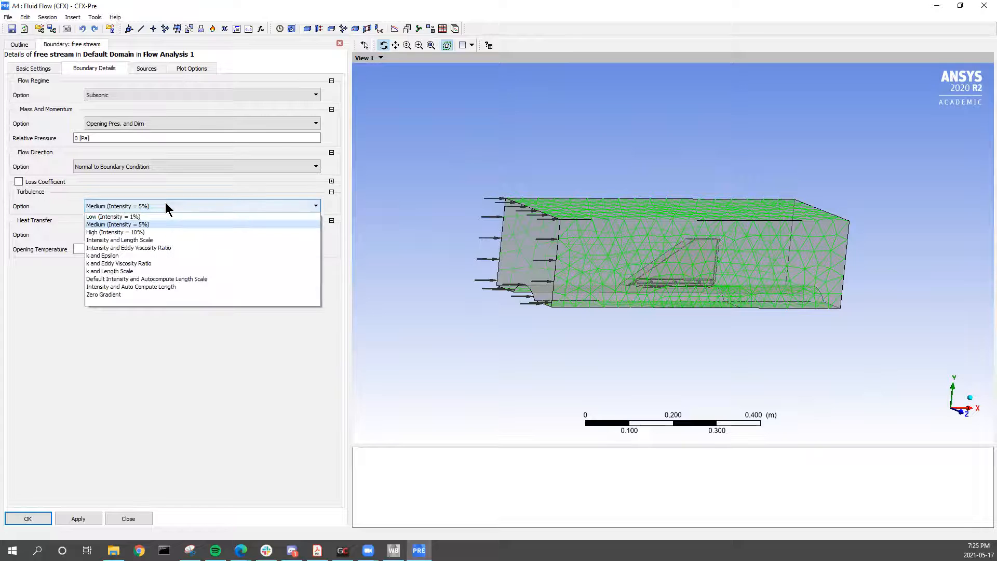
left_click(126, 235)
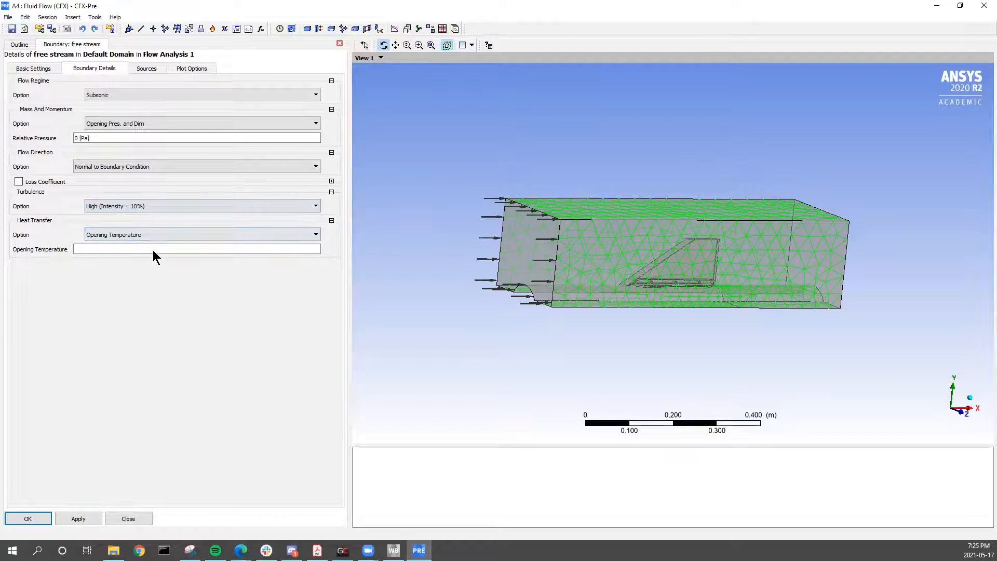
Set the free stream's opening temperature to 11 C and apply the boundary settings.
left_click(155, 249)
left_click(306, 249)
left_click(304, 265)
left_click(152, 250)
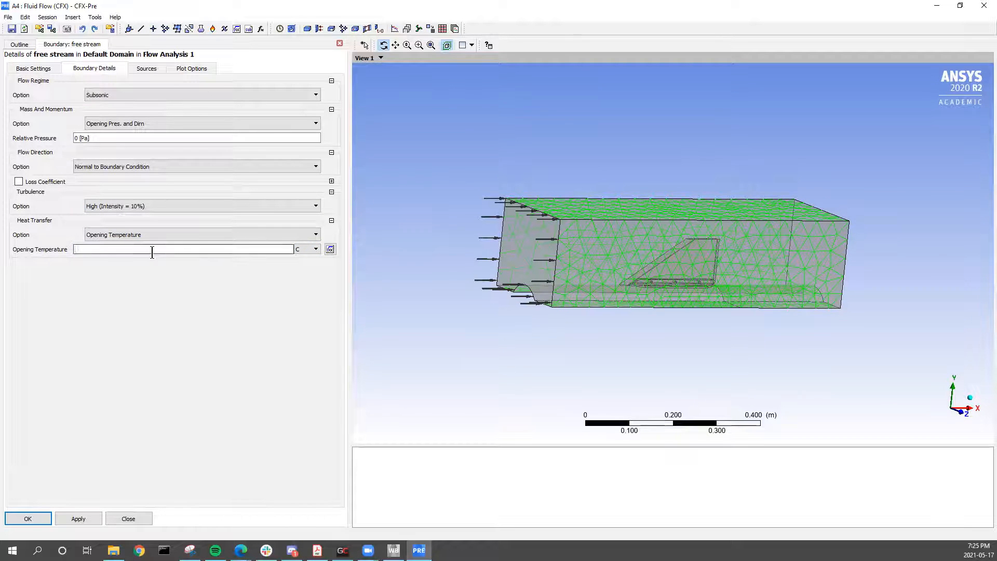
type("11")
left_click(223, 313)
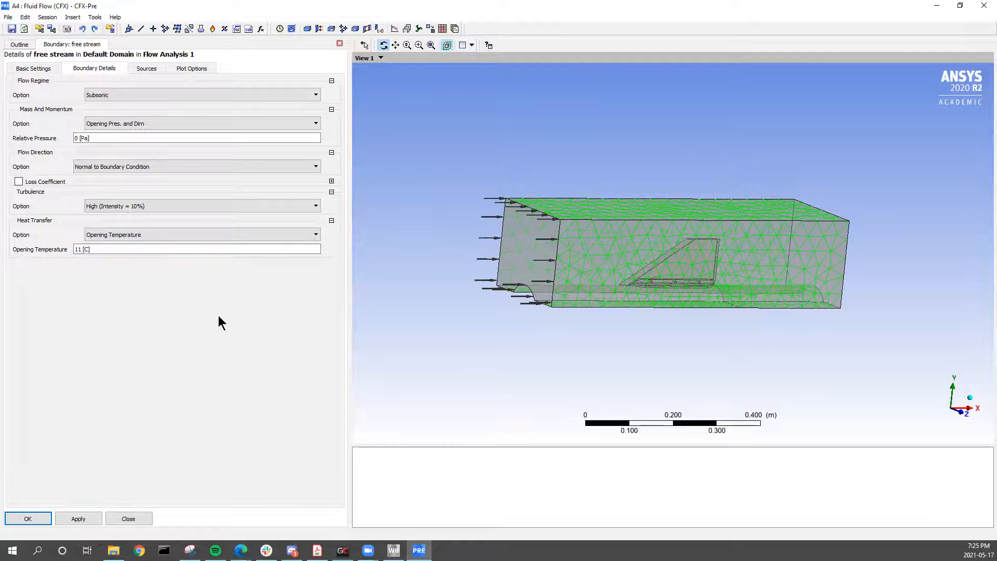
left_click(74, 518)
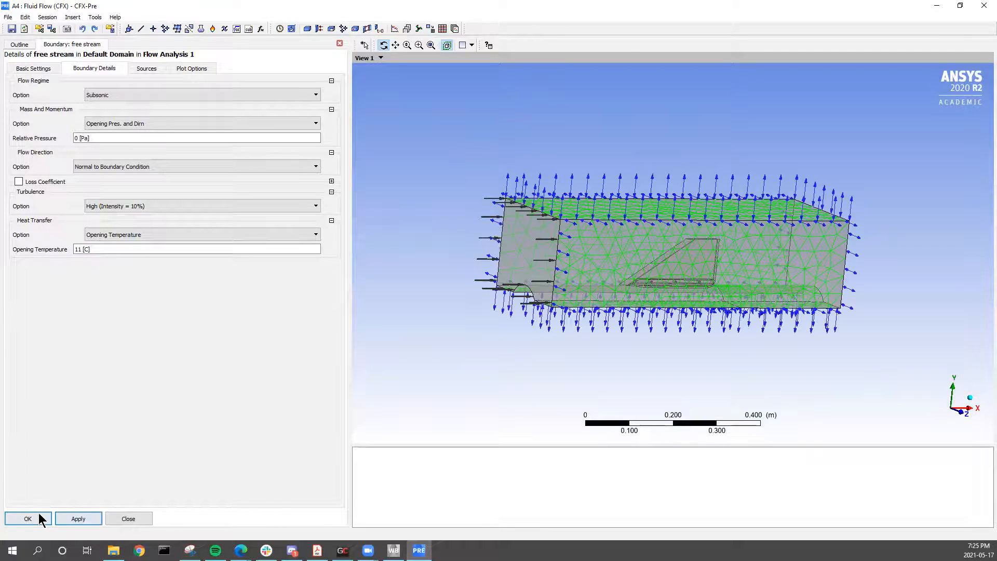
left_click(39, 514)
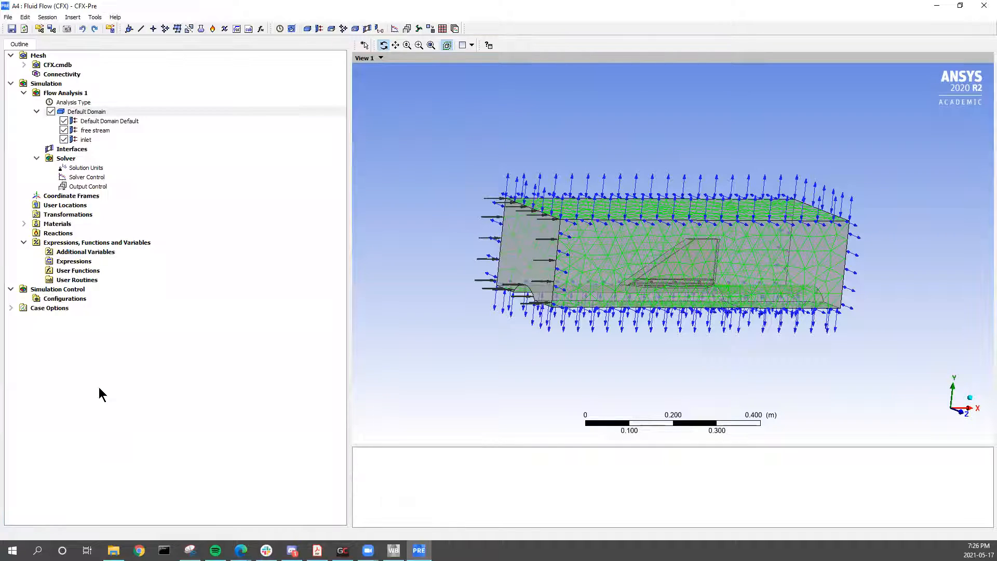
Insert a boundary named fin in the Default Domain and set its boundary type to Wall.
right_click(77, 112)
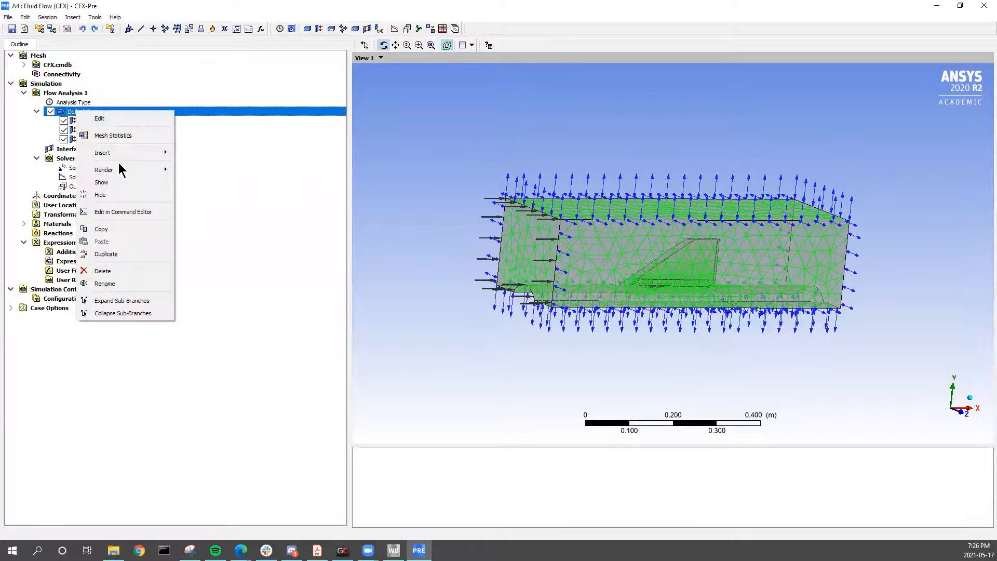
mouse_move(120, 154)
left_click(189, 155)
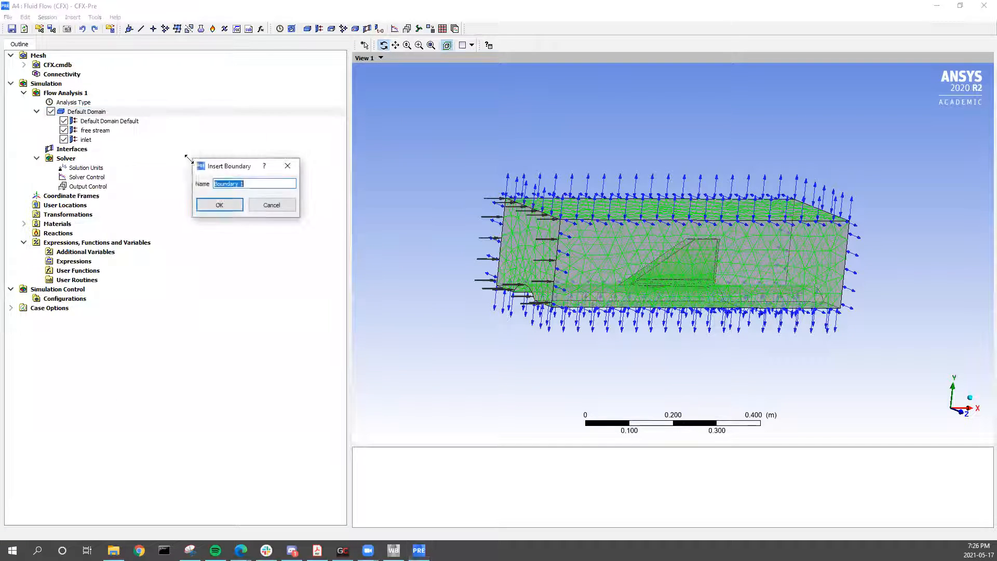
type("fin")
left_click(232, 208)
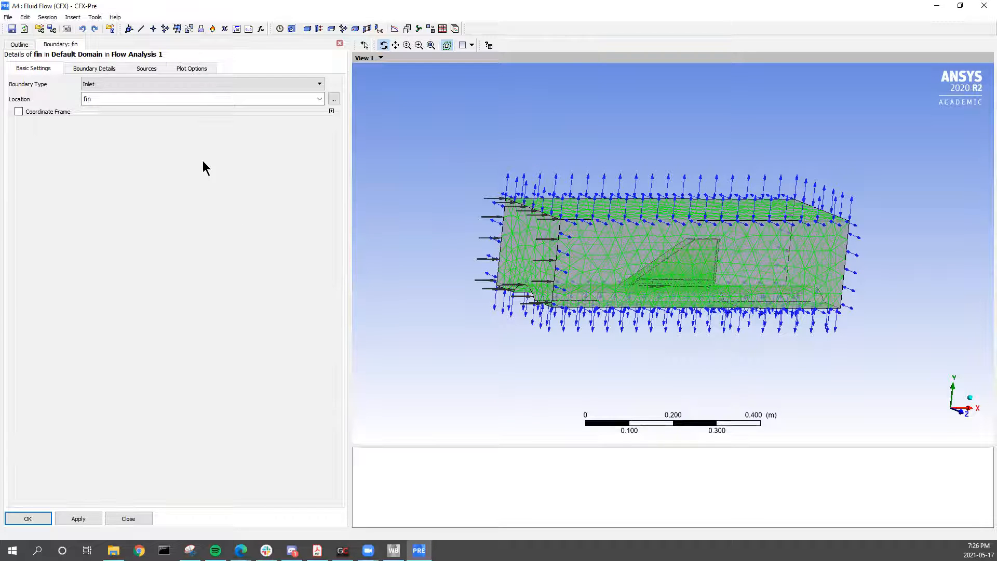
left_click(121, 82)
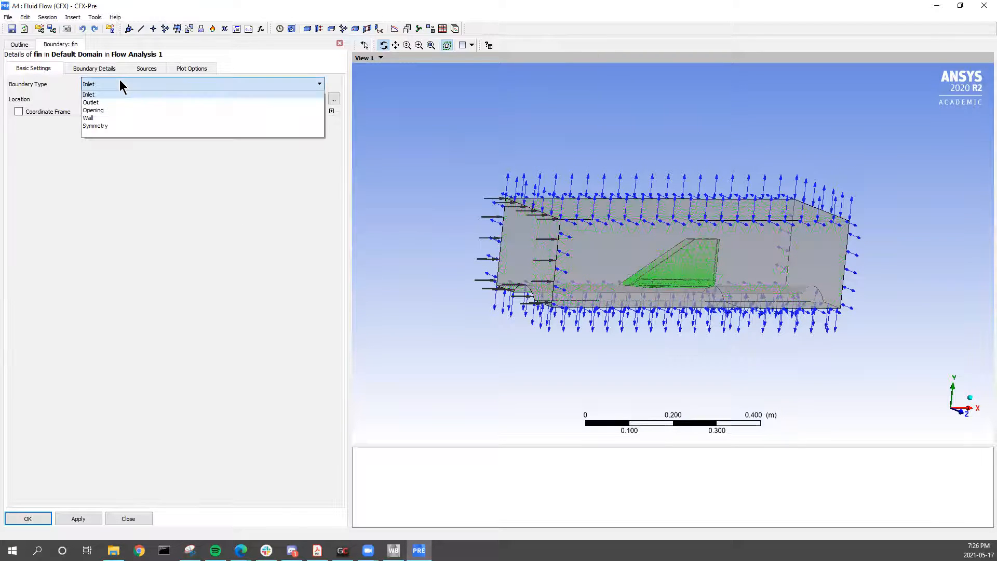
left_click(104, 117)
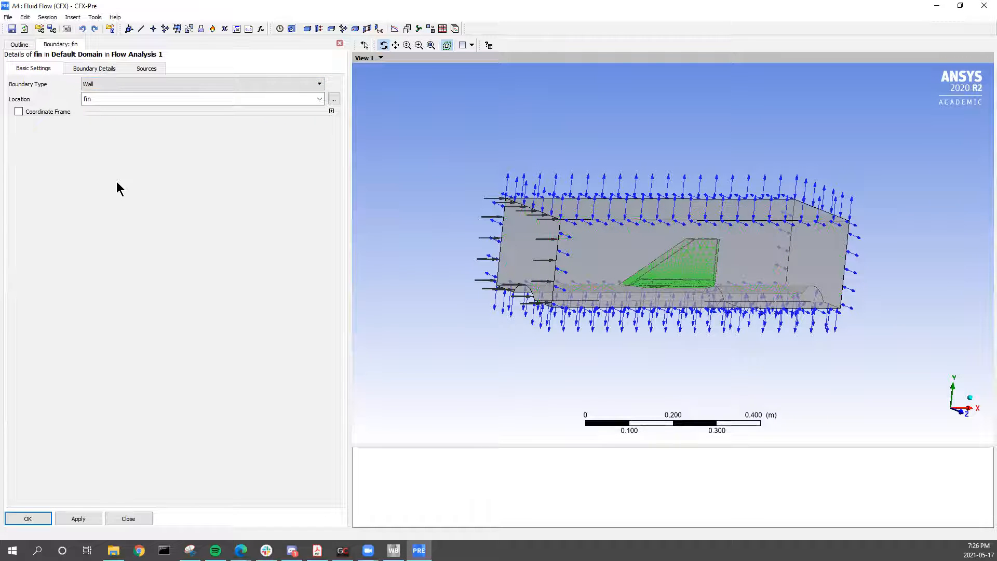
Set the fin's wall roughness to Rough Wall with a sand grain roughness of 3.2 micron.
left_click(87, 69)
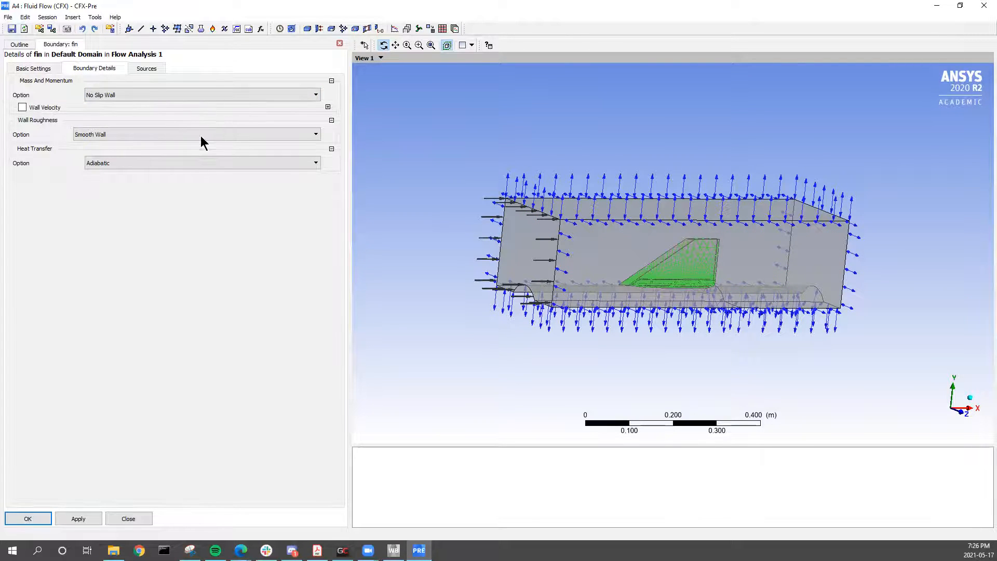
left_click(103, 134)
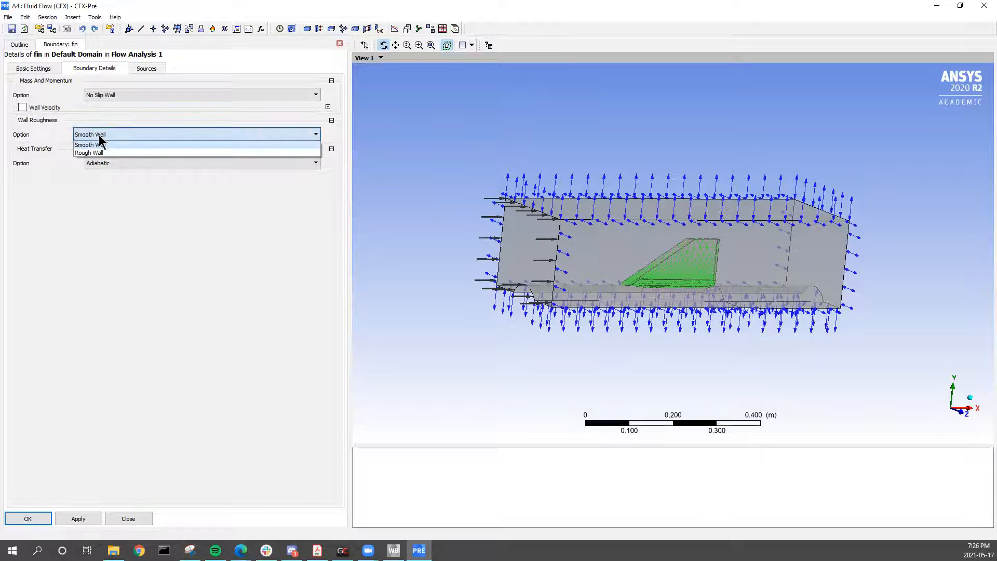
left_click(94, 144)
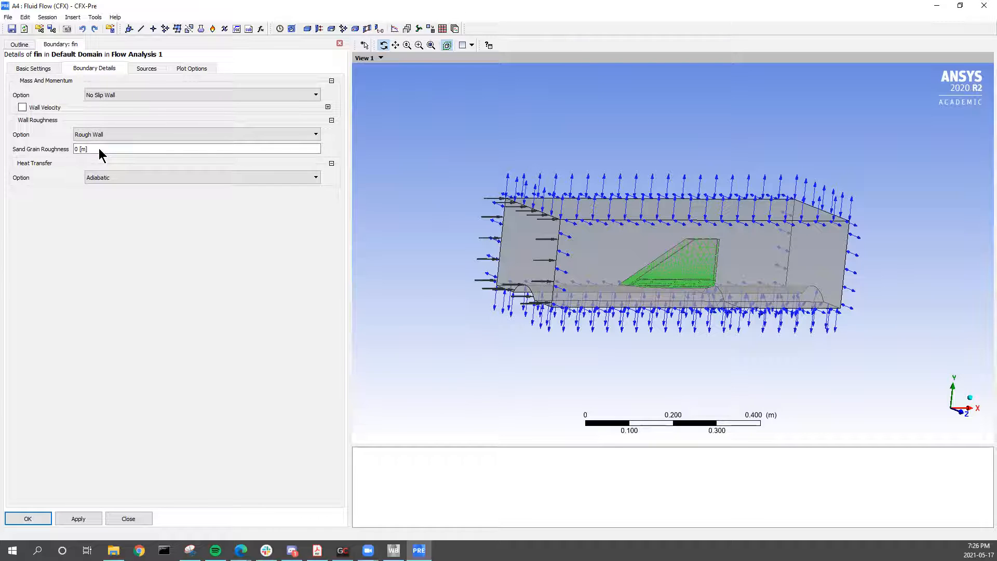
left_click(99, 147)
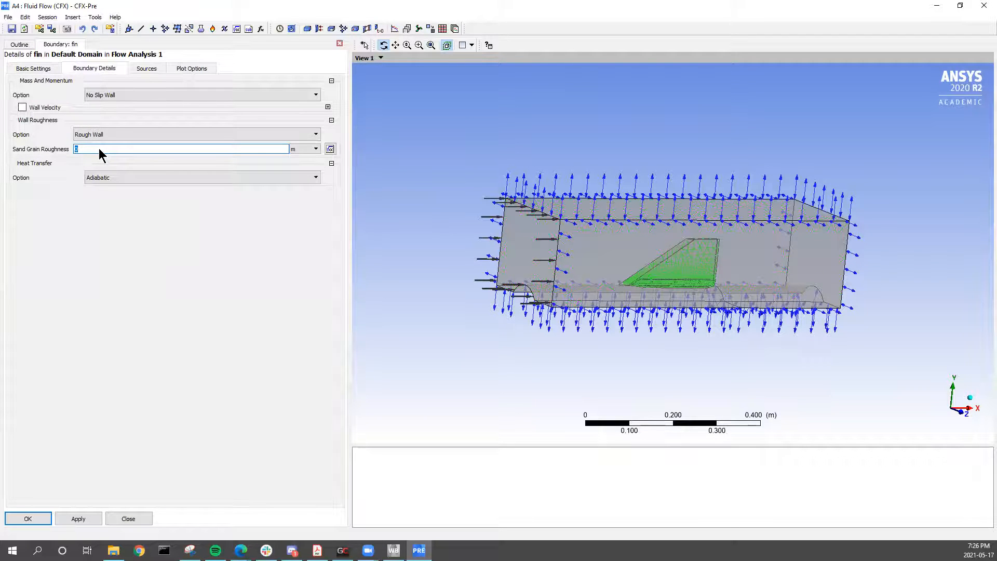
type("32")
left_click(314, 150)
left_click(308, 194)
left_click(78, 149)
type(".2")
left_click(131, 224)
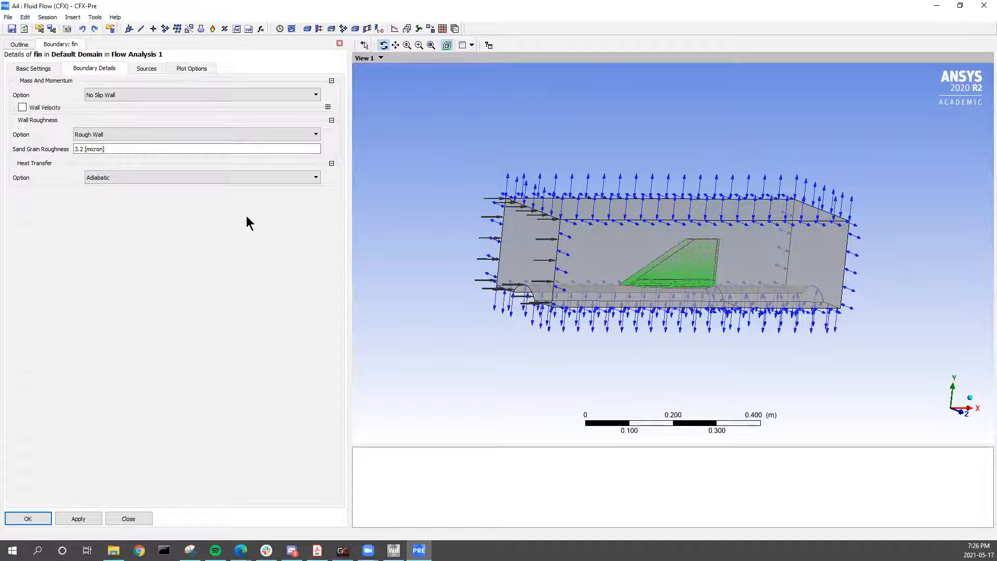
Keep the fin's heat transfer option Adiabatic and apply the boundary settings.
left_click(161, 177)
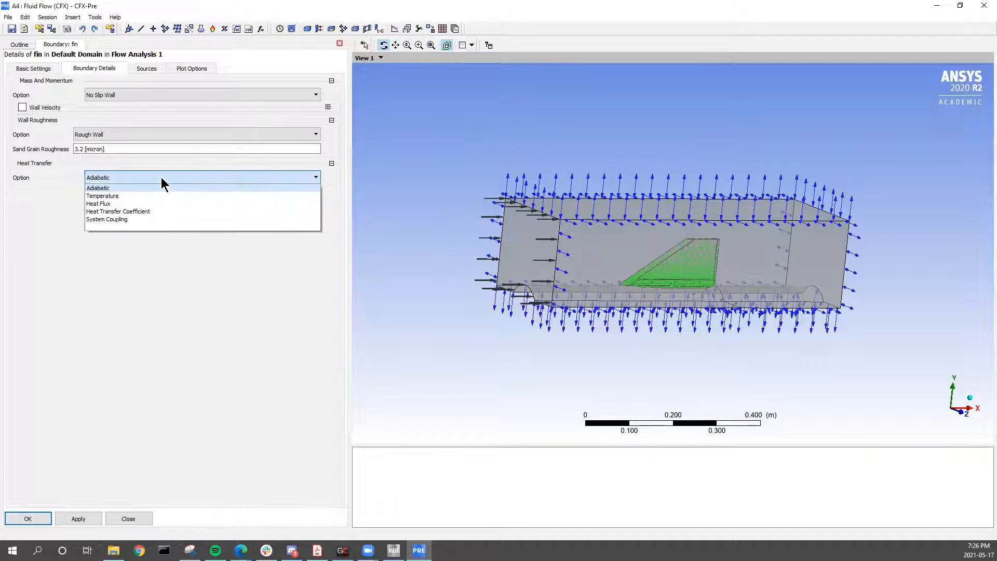
left_click(161, 177)
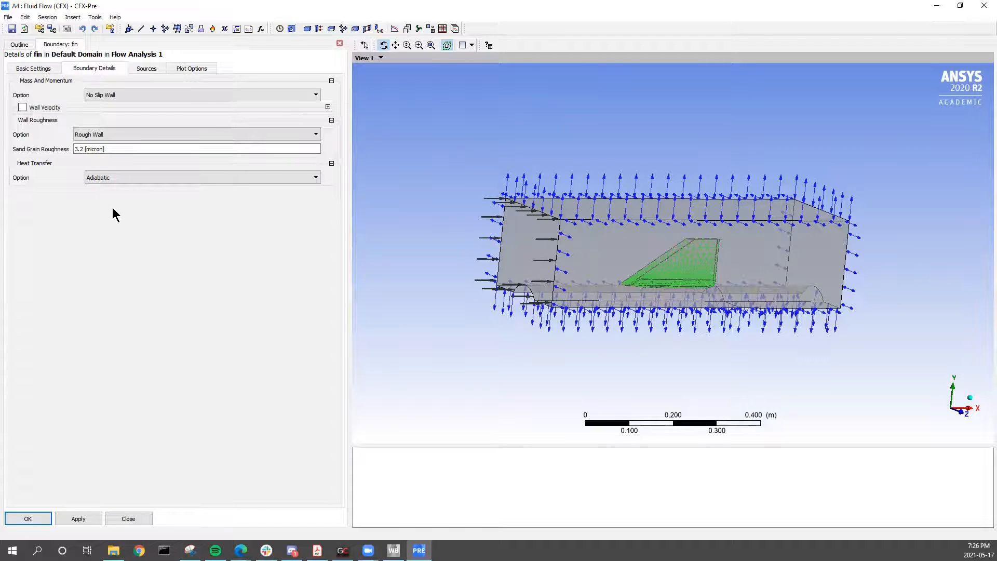
left_click(83, 517)
left_click(43, 516)
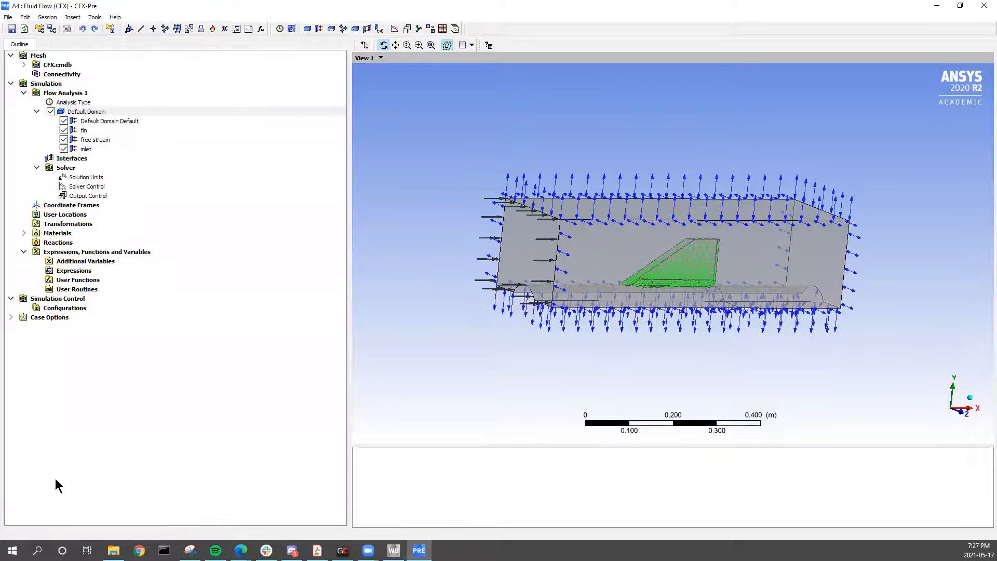
Insert a boundary named fuselage in the Default Domain and set its boundary type to Wall.
right_click(77, 112)
mouse_move(126, 156)
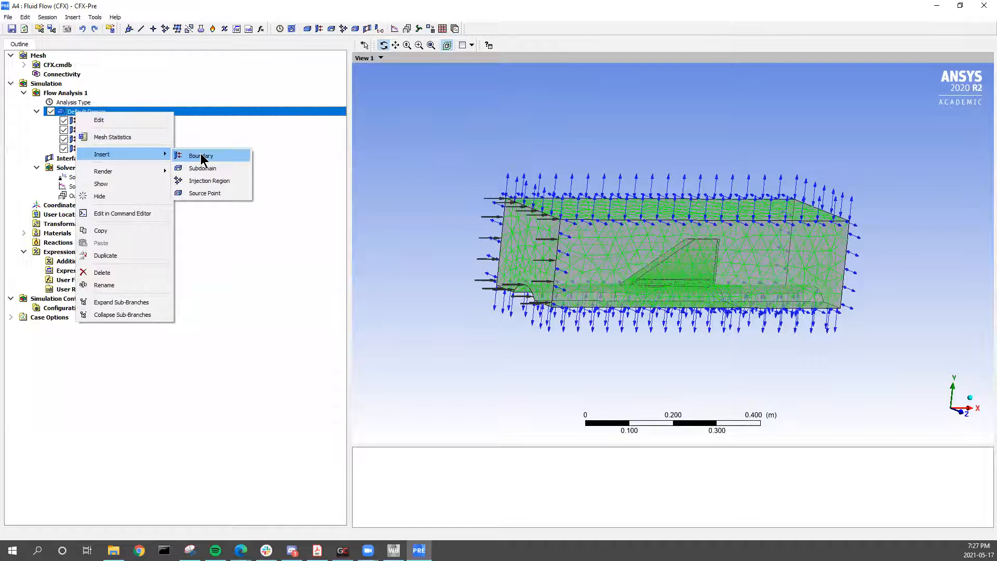
left_click(202, 150)
type("fu")
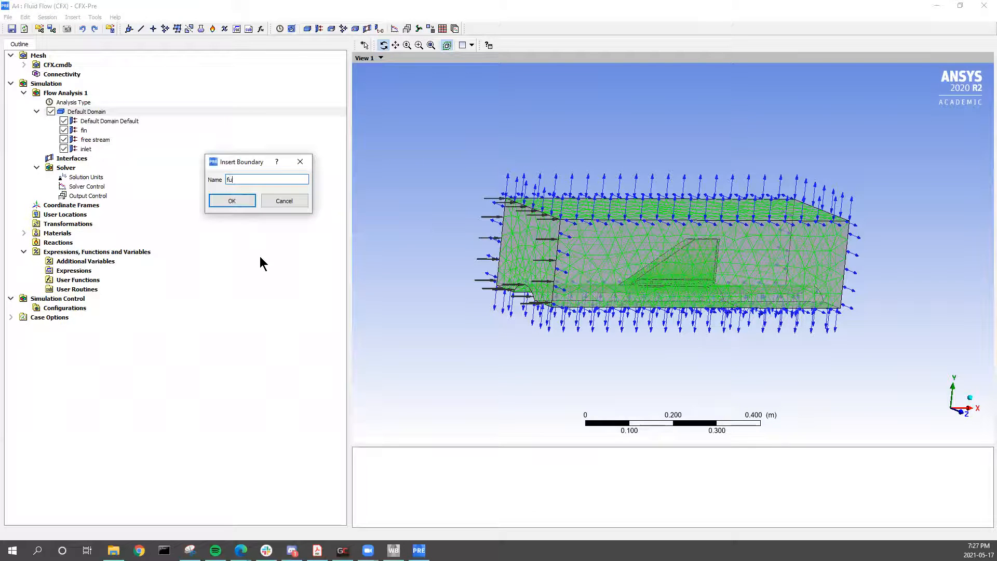
type("selage")
left_click(245, 206)
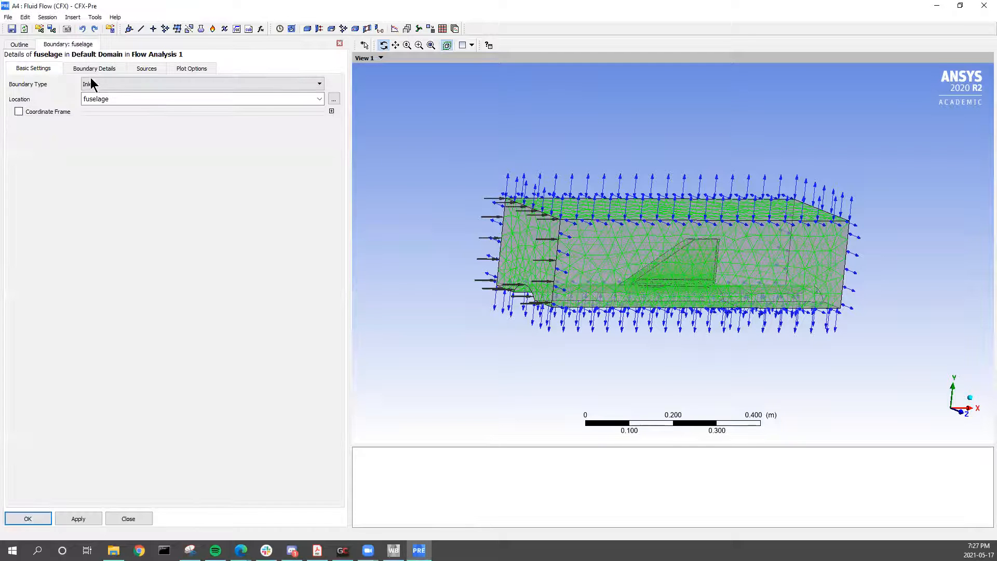
left_click(91, 83)
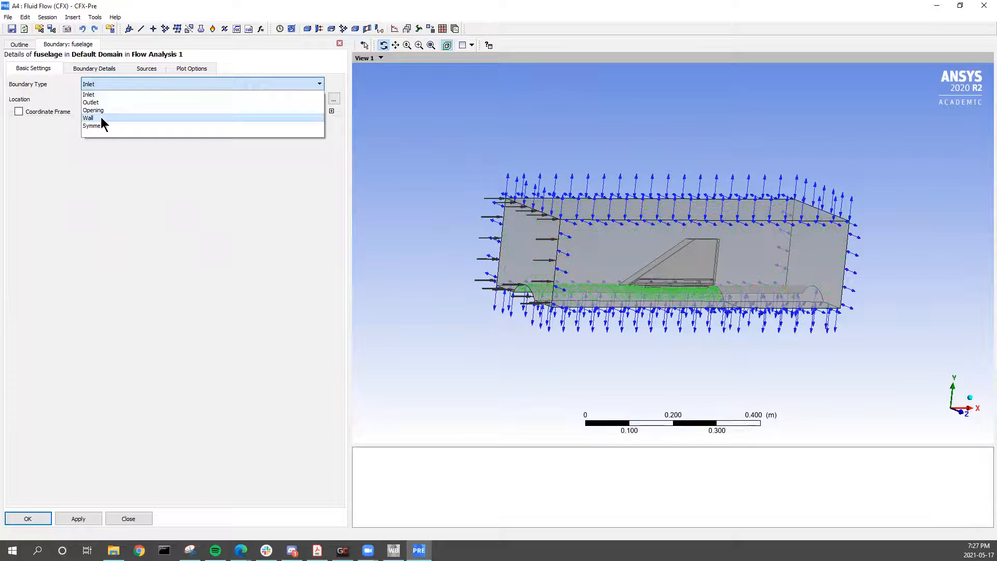
left_click(100, 117)
Set the fuselage's wall roughness to Rough Wall with a sand grain roughness of 3.2 micron and confirm the boundary.
left_click(93, 69)
left_click(128, 134)
left_click(111, 148)
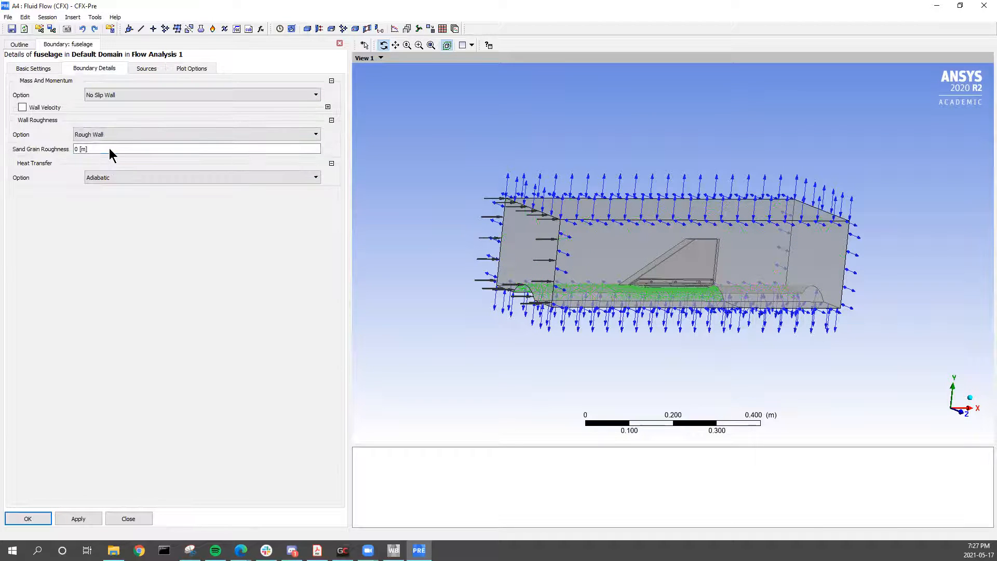
left_click(109, 148)
type("3.2")
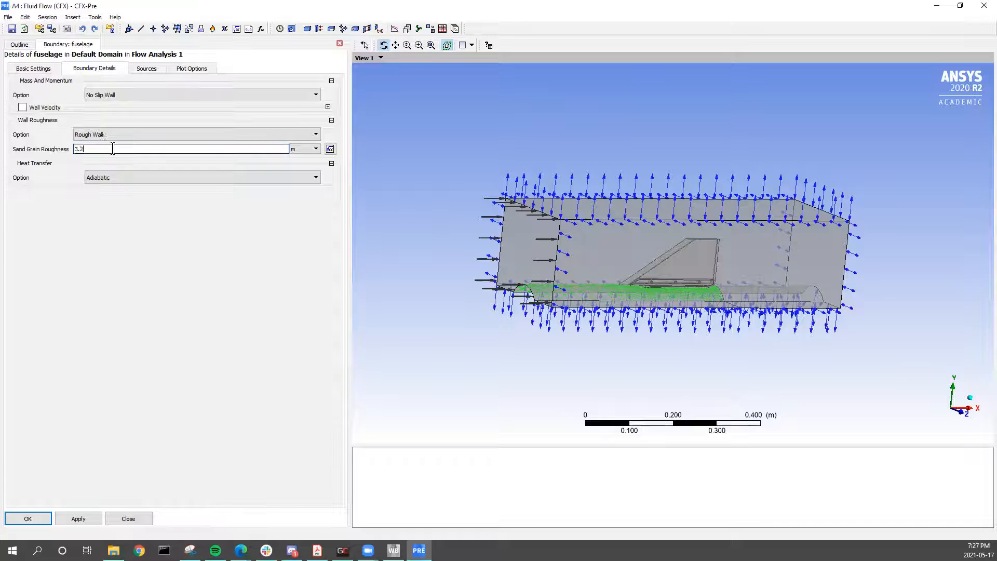
left_click(304, 151)
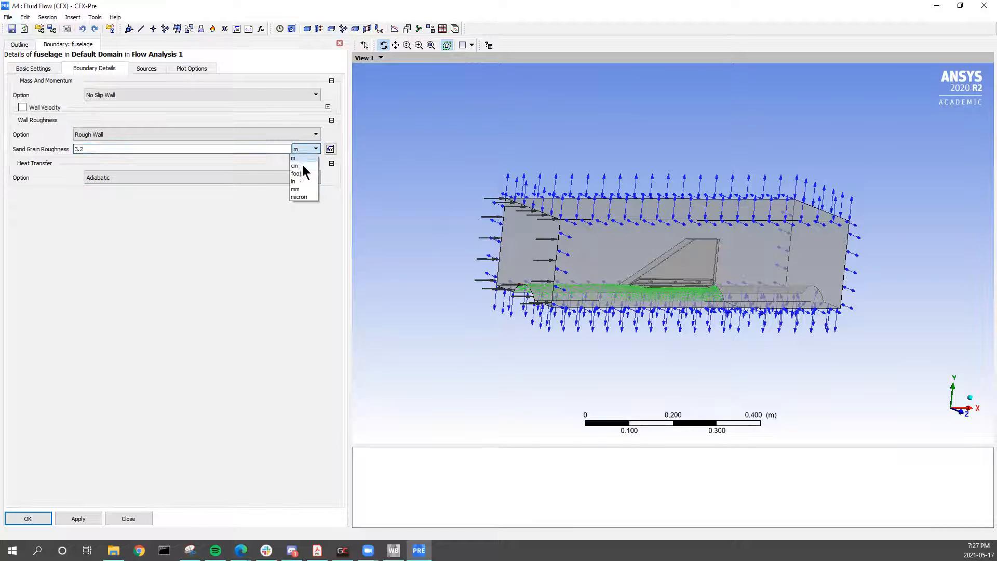
left_click(304, 195)
left_click(36, 515)
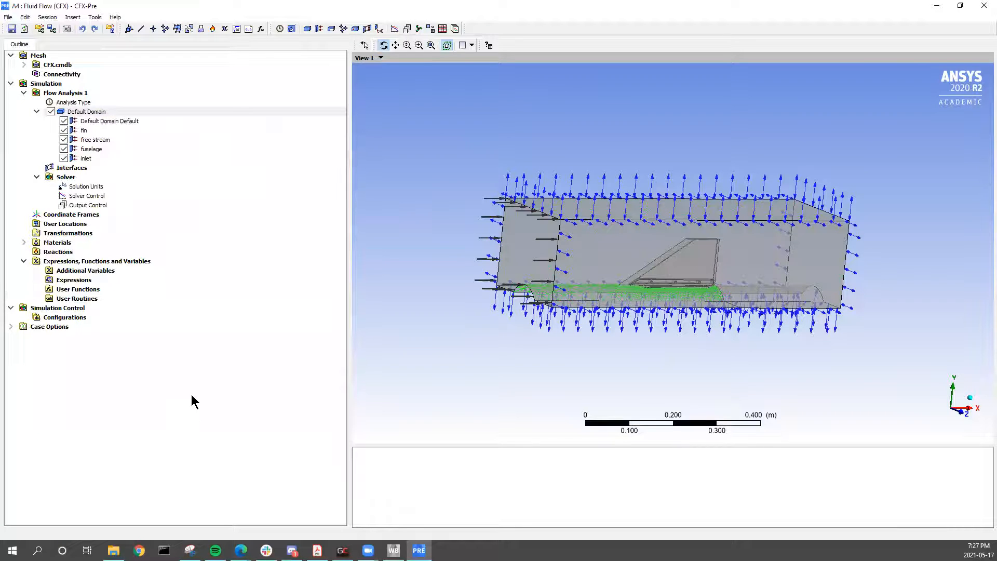
Check the boundaries around the whole Default Domain and close CFX-Pre to return to the Workbench project.
left_click_drag(794, 275, 830, 189)
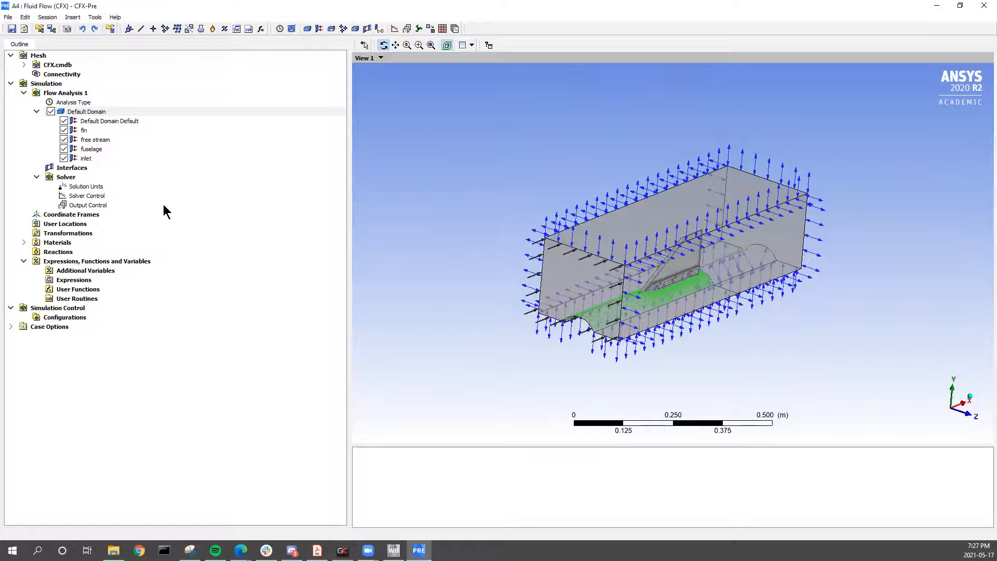
left_click(24, 260)
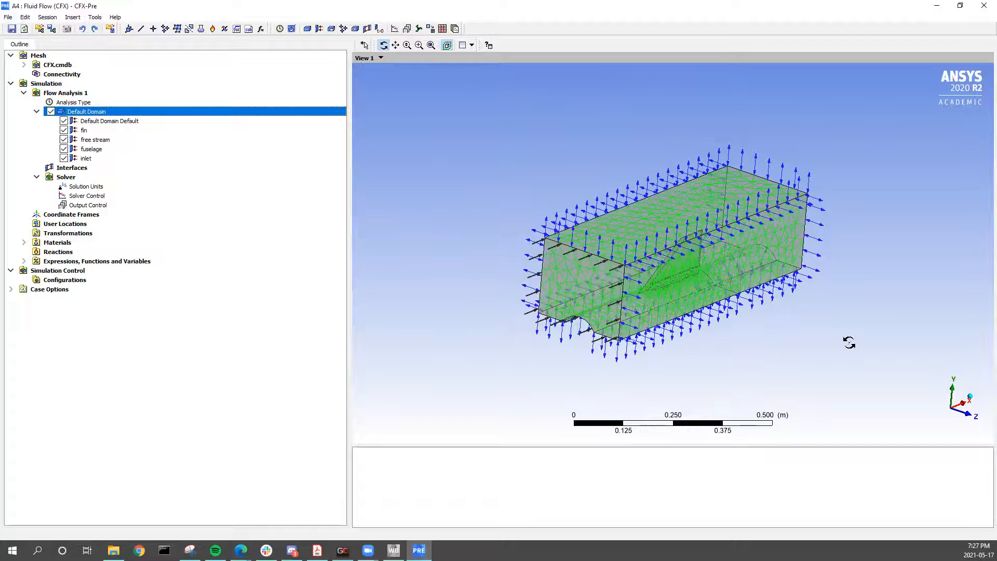
left_click_drag(795, 329, 775, 321)
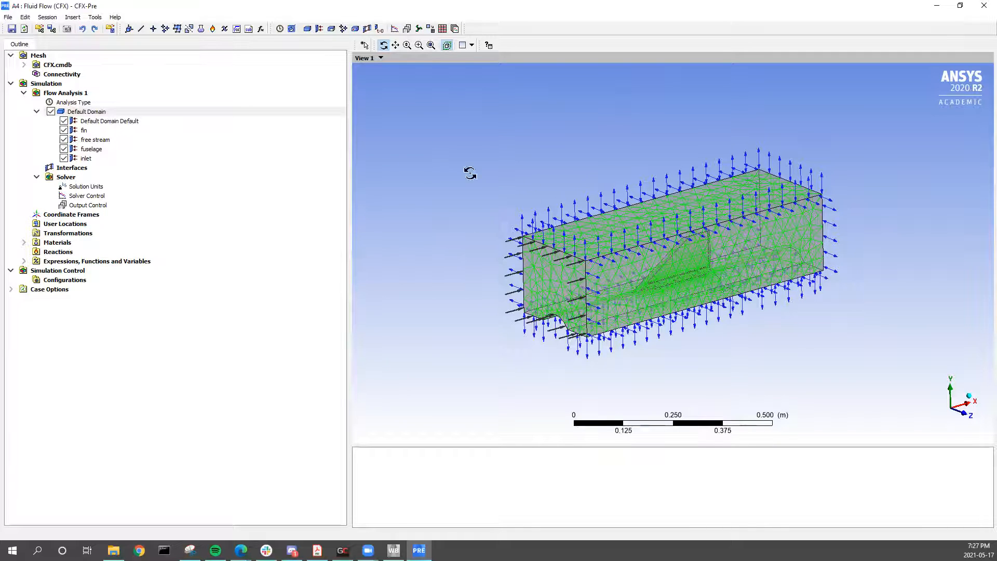
left_click(981, 8)
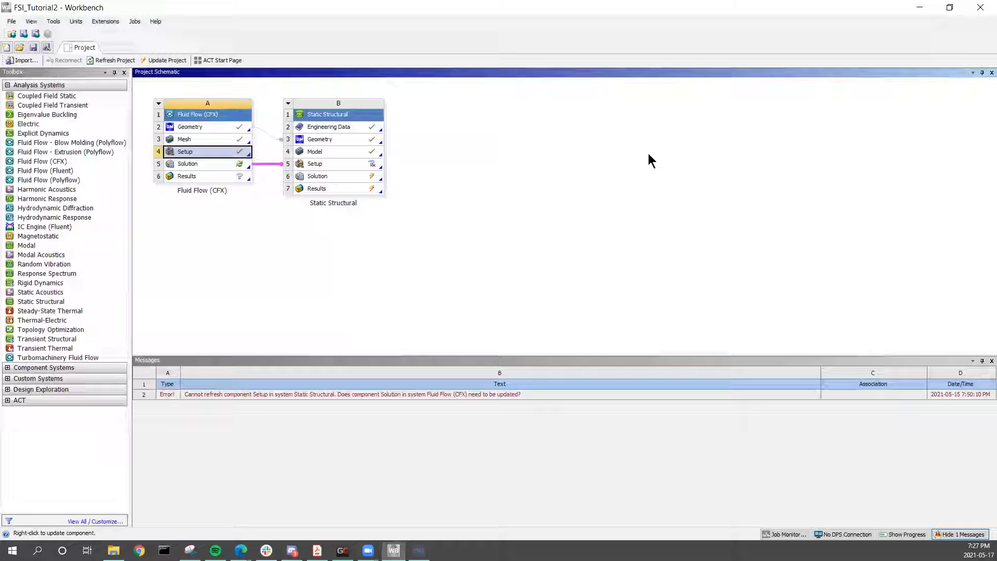
Open the Solution of the Fluid Flow (CFX) system and start the solver run with Double Precision enabled.
left_click(220, 165)
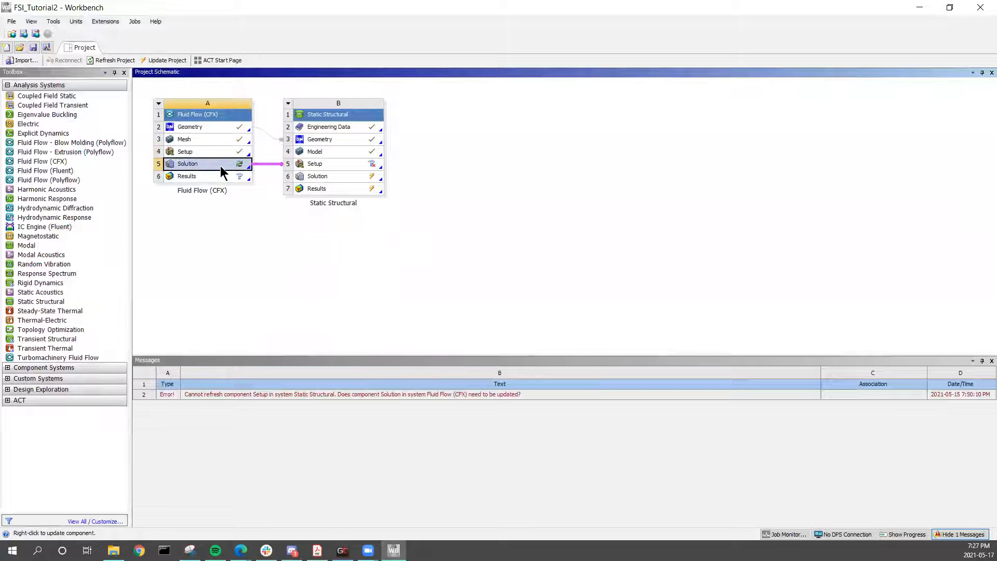
double_click(223, 163)
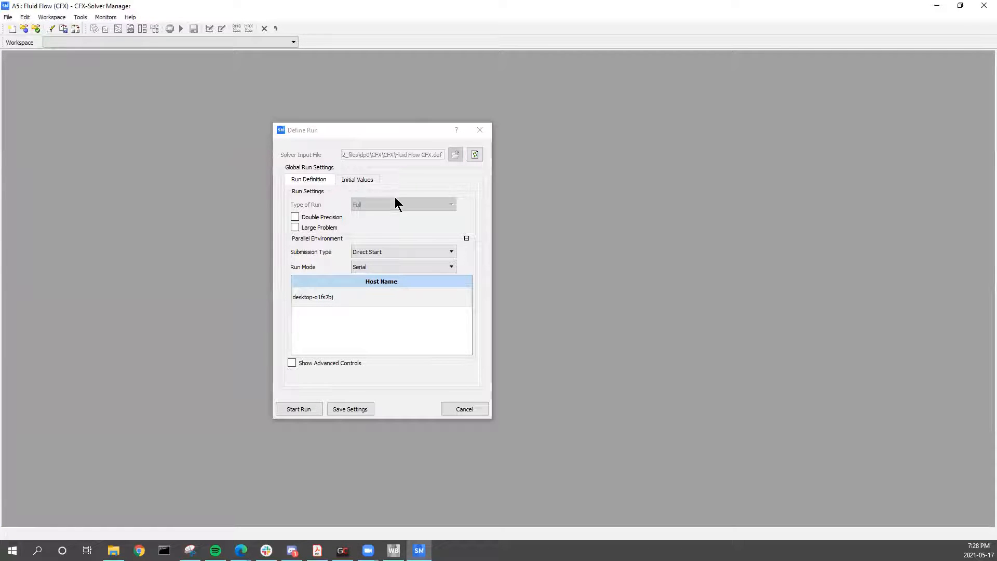
left_click(316, 216)
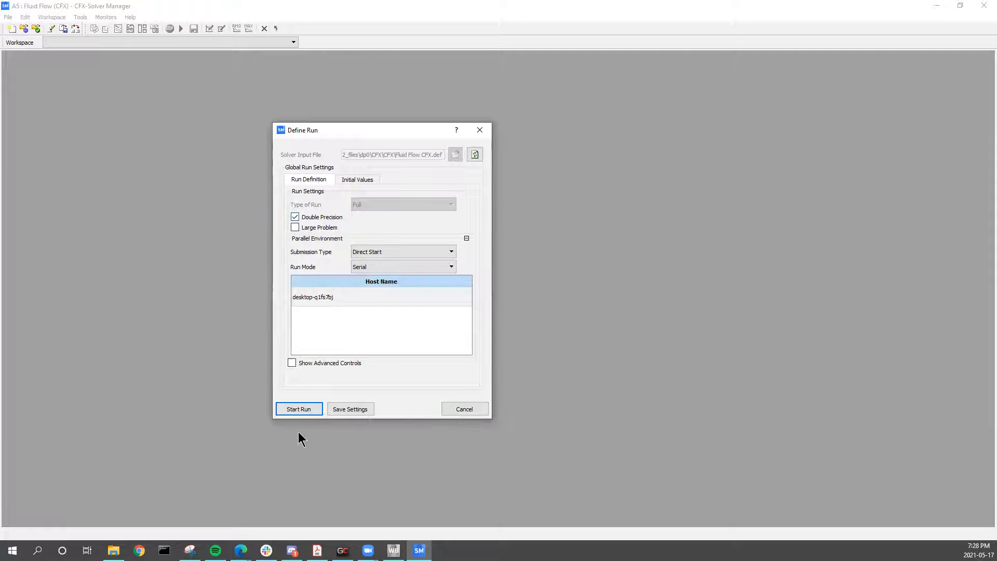
left_click(300, 409)
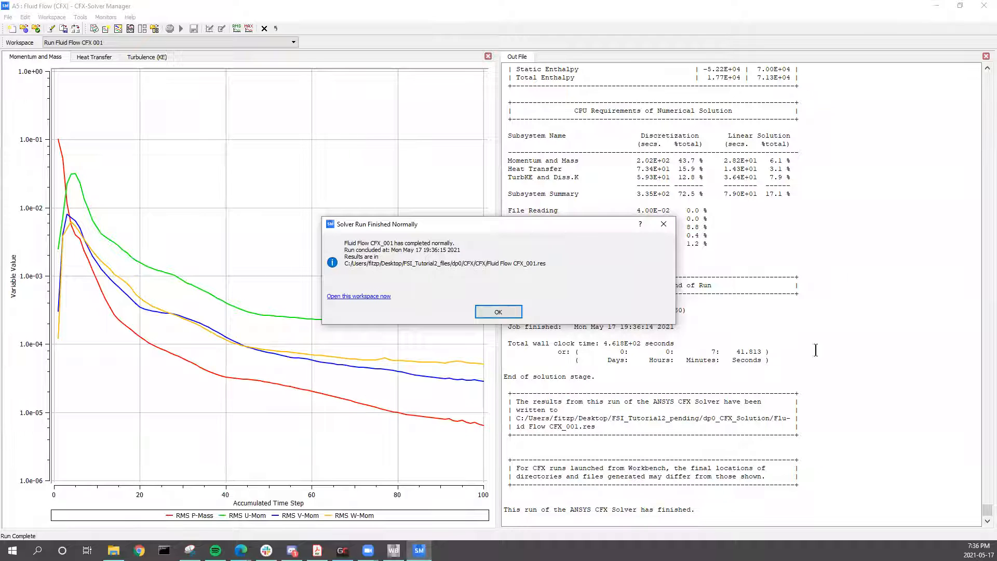
Acknowledge the end of the solver run and close CFX-Solver Manager to return to Workbench.
left_click_drag(425, 248, 446, 249)
left_click(503, 256)
left_click(503, 311)
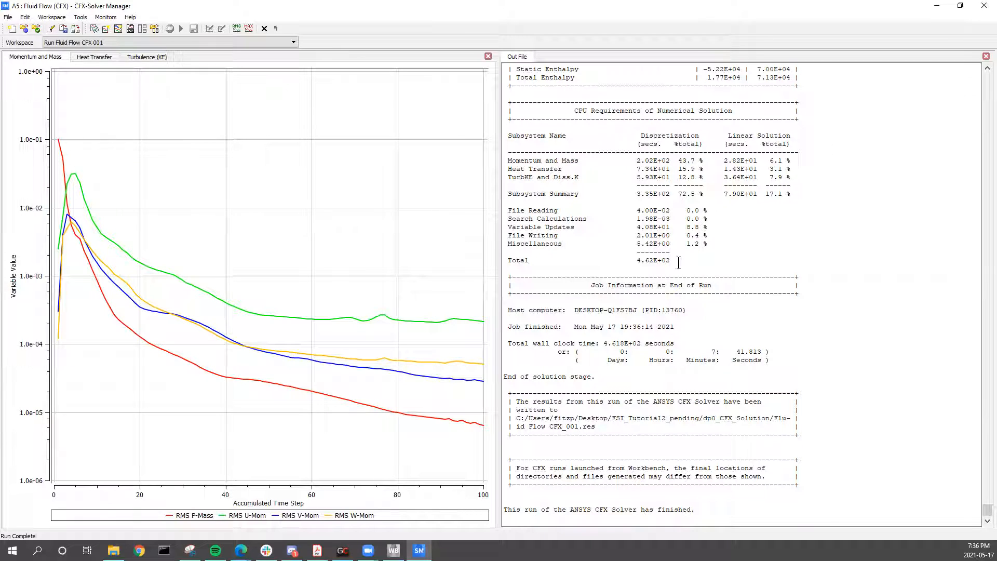
left_click(984, 5)
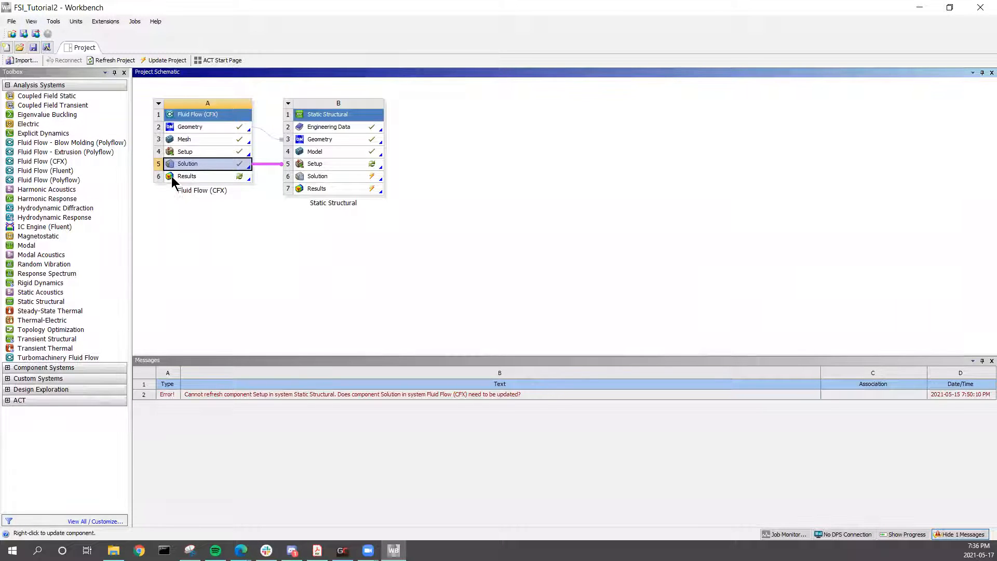
Open the Fluid Flow (CFX) Results in CFD-Post and look through the plot types offered for the Default Domain.
double_click(188, 177)
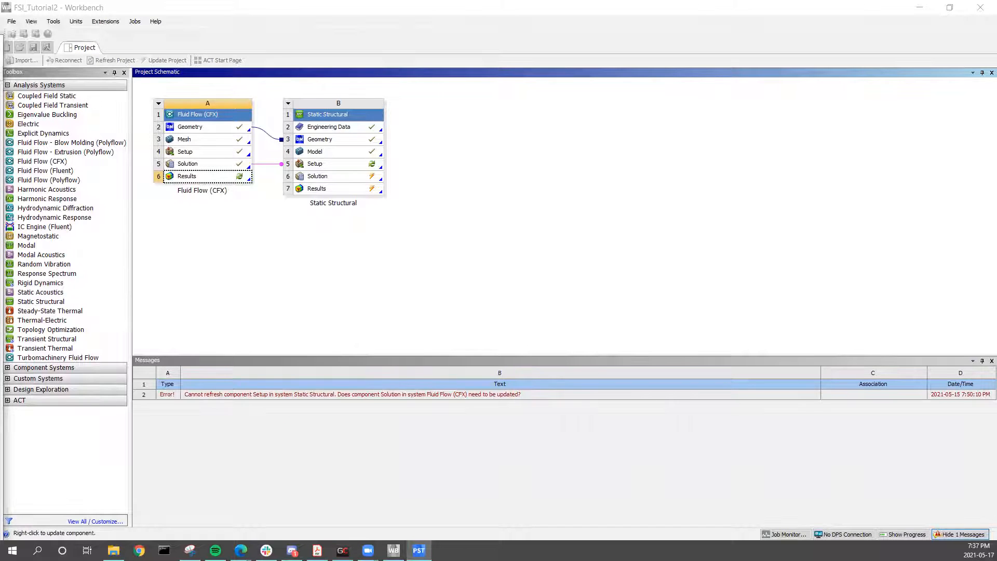
scroll(99, 131, "down", 2)
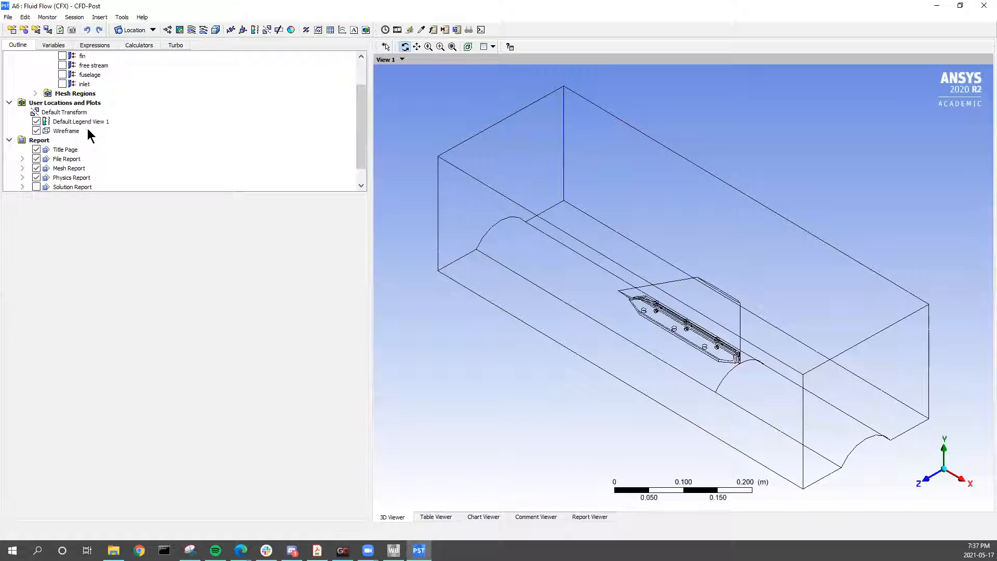
scroll(93, 136, "up", 2)
right_click(64, 76)
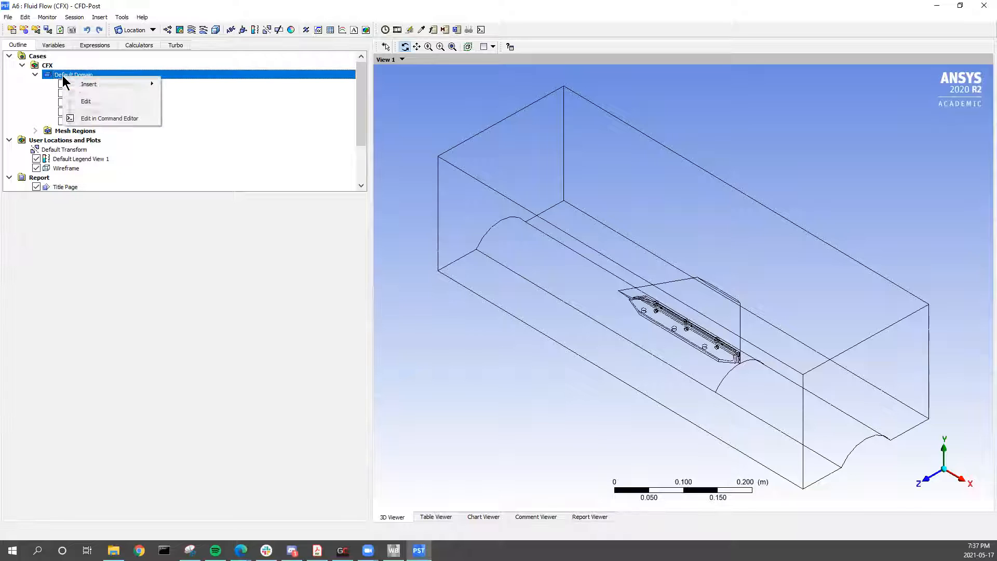
mouse_move(118, 89)
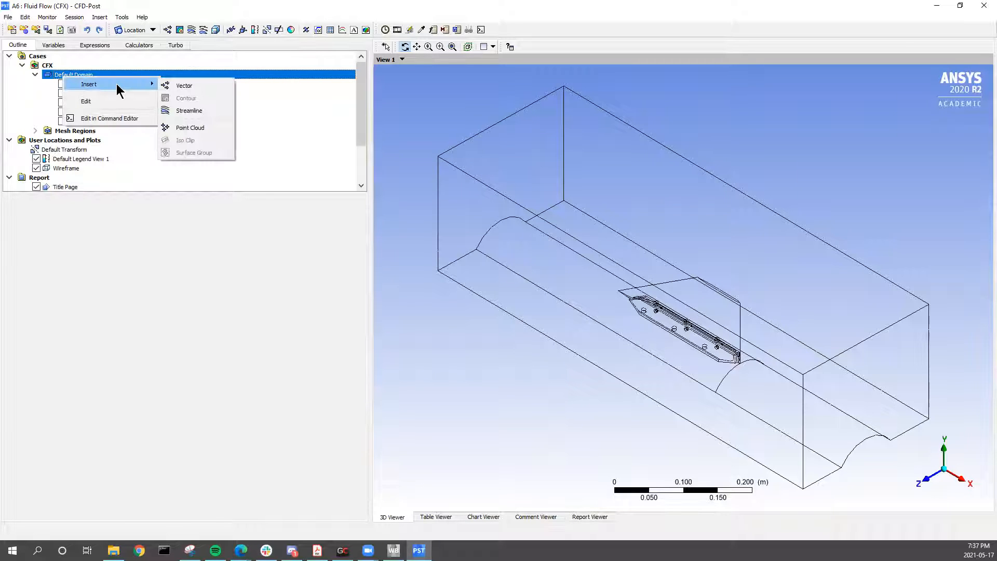
left_click(261, 271)
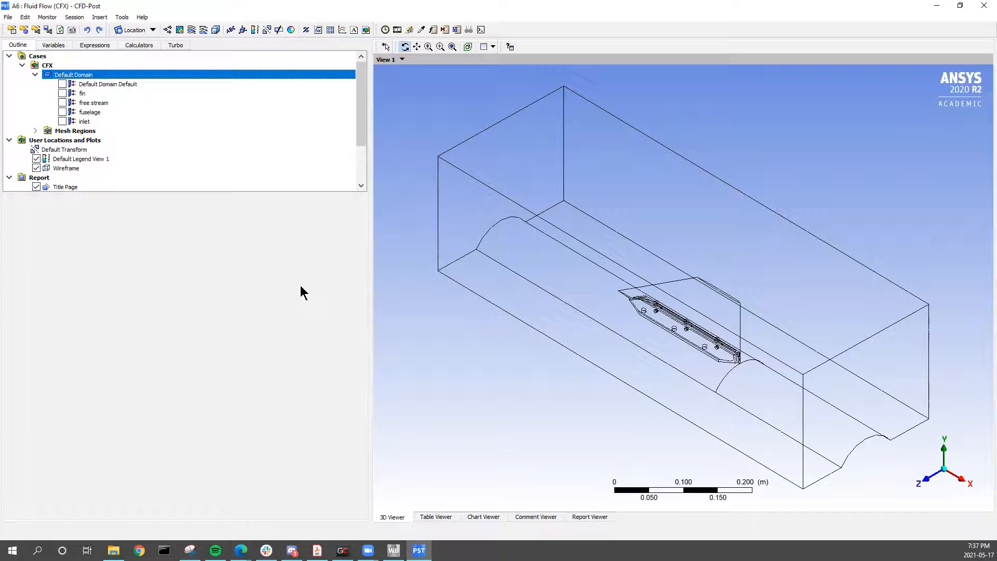
Insert a contour plot on the fin boundary using the Pressure variable with Global range and 11 contours.
left_click(84, 94)
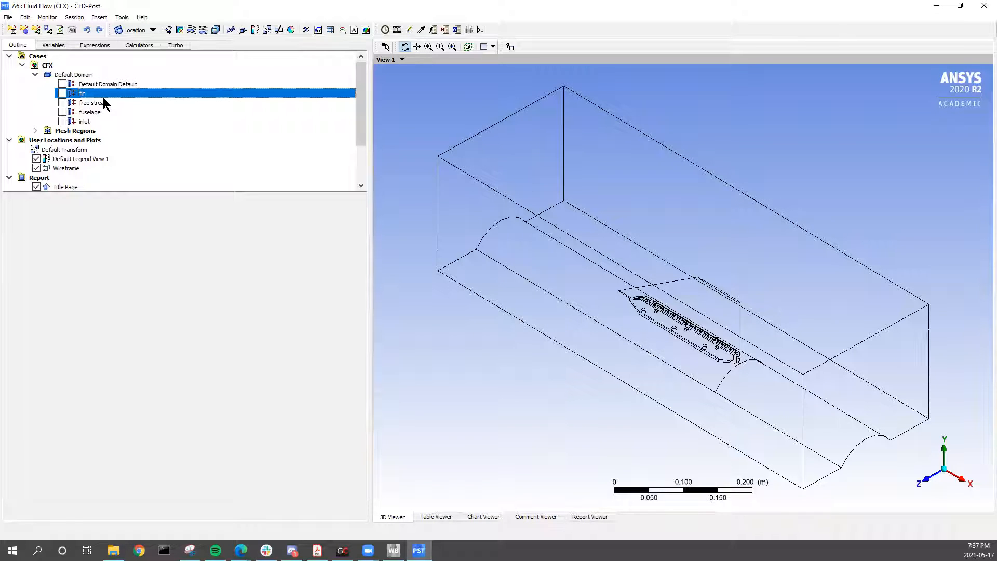
right_click(104, 97)
mouse_move(129, 105)
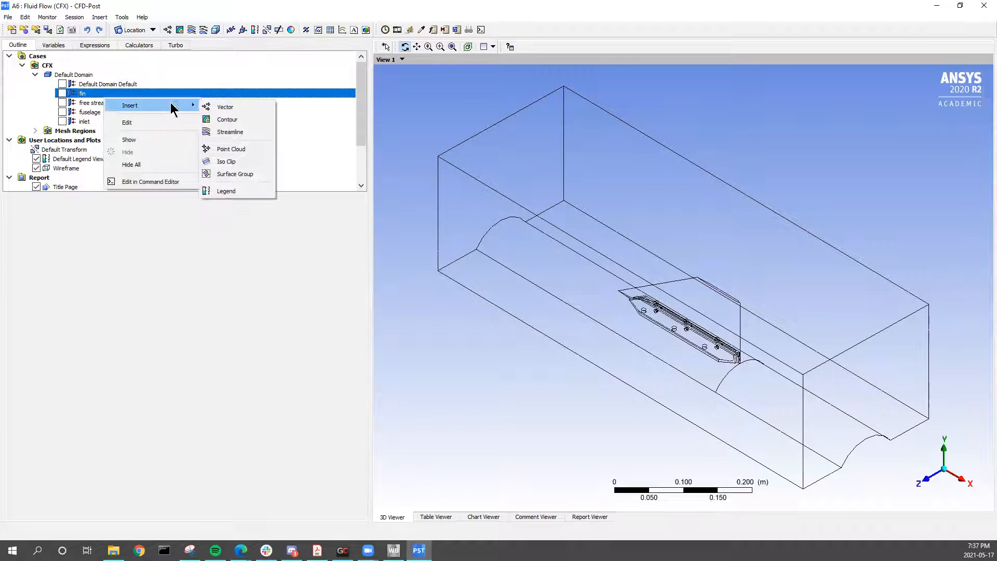
left_click(215, 120)
left_click(261, 163)
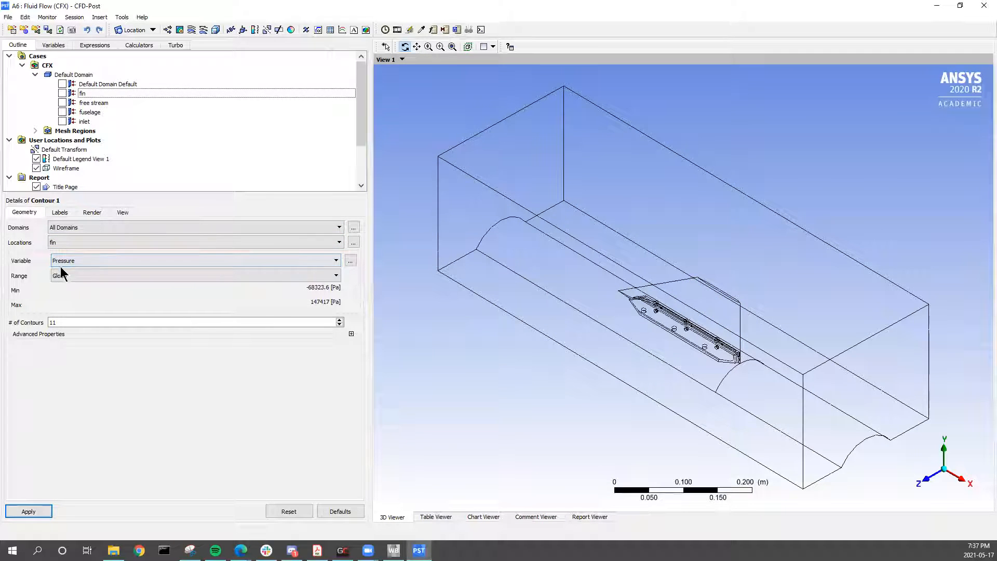
left_click(31, 513)
Examine the pressure contours on the fin up close, including the base bracket, bolts, leading edge and trailing edge.
scroll(699, 363, "up", 5)
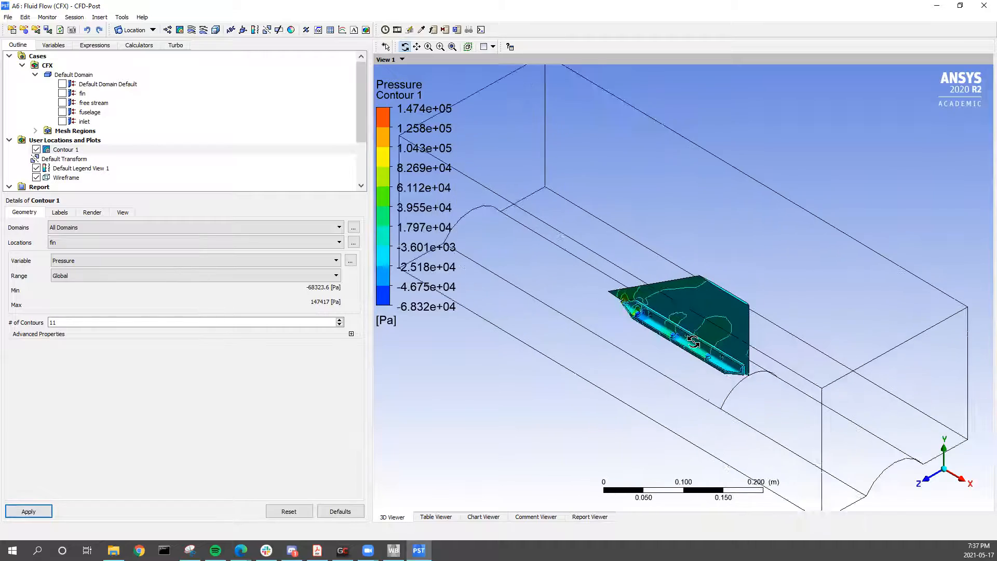
scroll(691, 350, "up", 5)
mouse_move(702, 396)
left_mouse_down()
mouse_move(705, 372)
mouse_move(748, 358)
mouse_move(791, 355)
mouse_move(830, 378)
mouse_move(827, 391)
mouse_move(695, 454)
mouse_move(757, 462)
left_mouse_up()
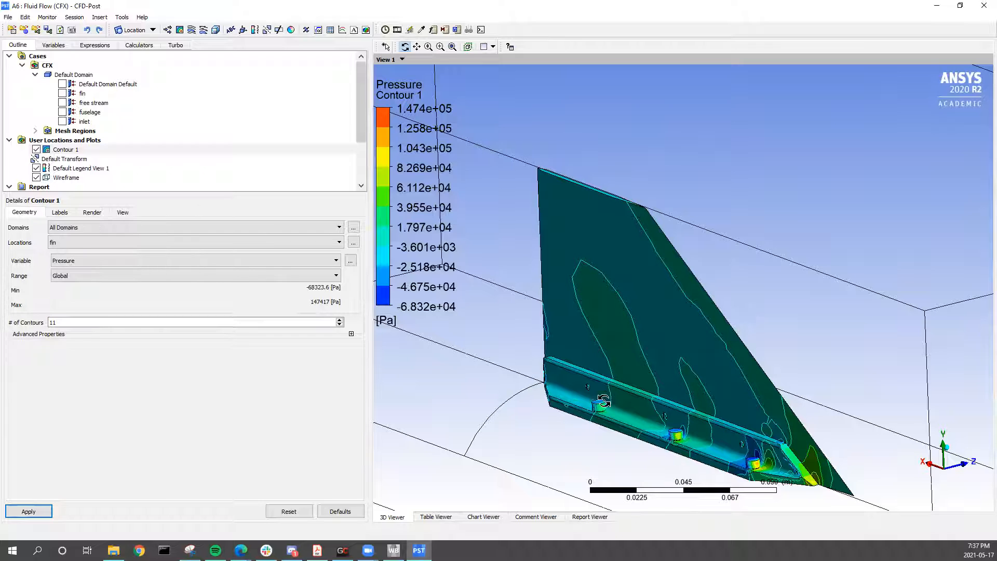
left_click_drag(789, 478, 766, 463)
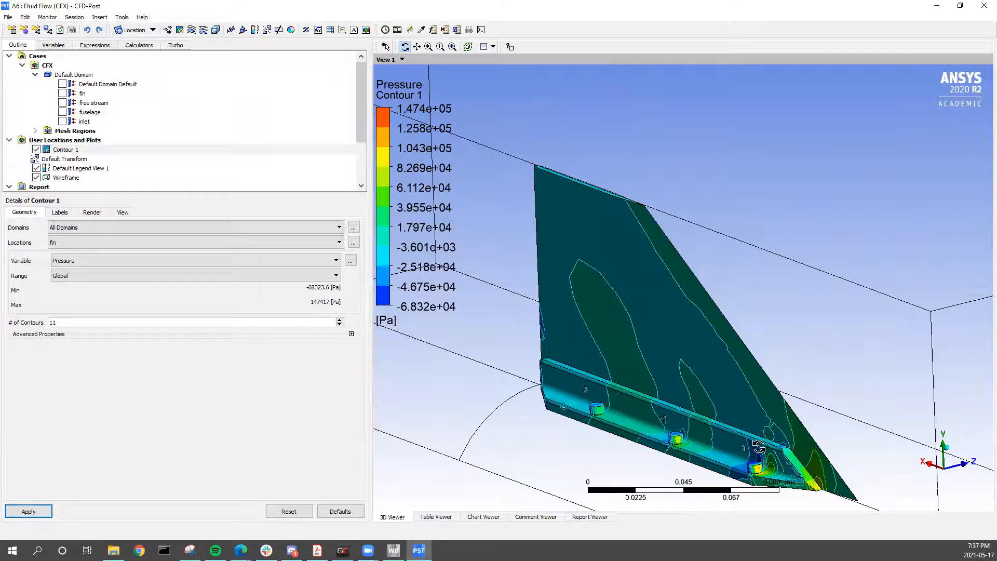
scroll(758, 446, "up", 5)
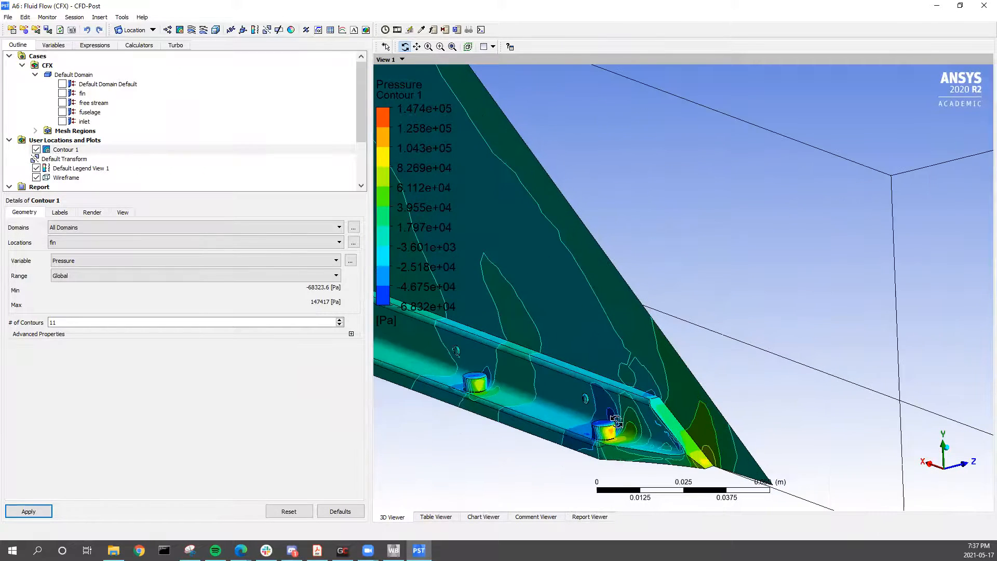
left_click_drag(601, 439, 696, 399)
scroll(678, 395, "down", 5)
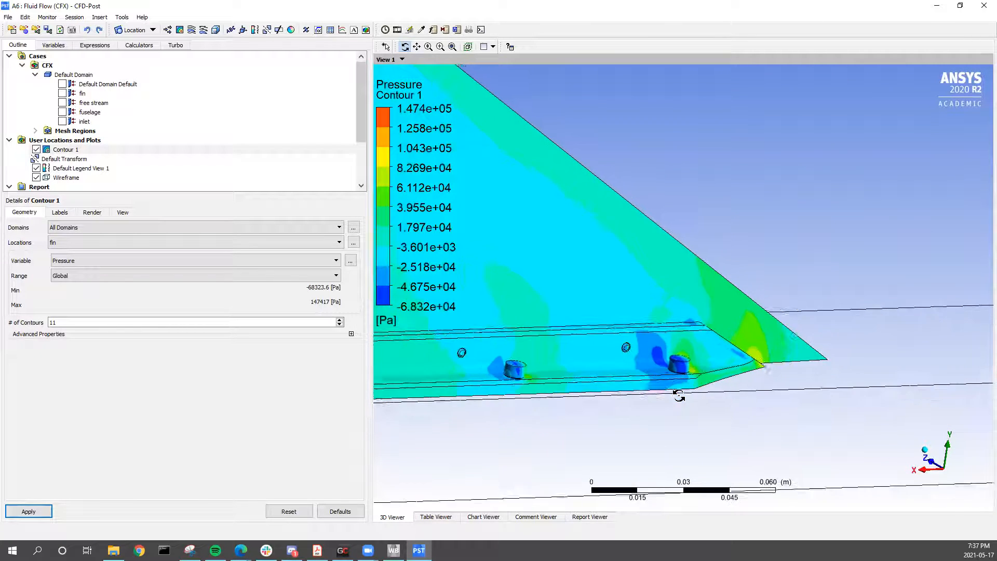
left_click_drag(699, 385, 720, 325)
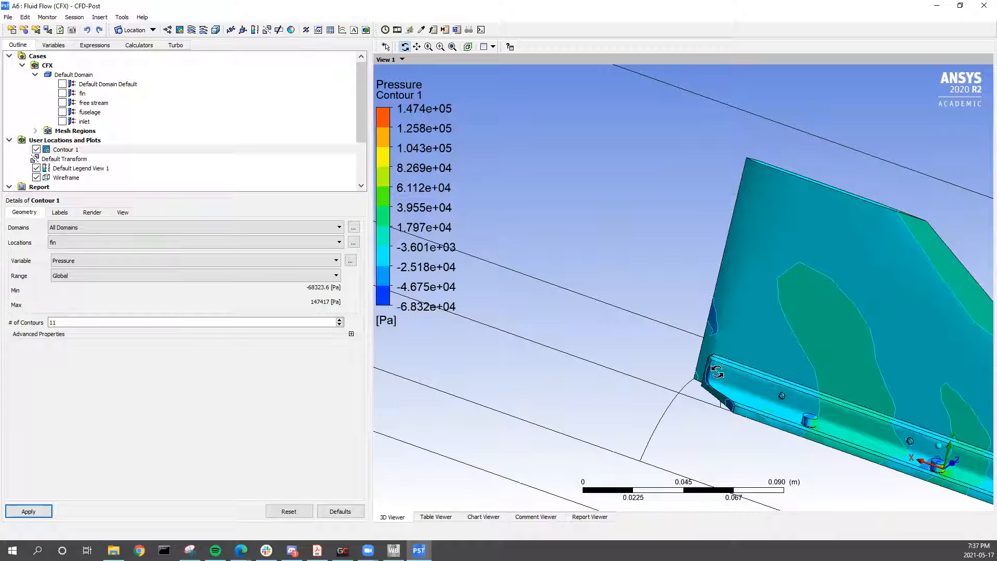
left_click_drag(696, 348, 698, 353)
scroll(698, 353, "down", 7)
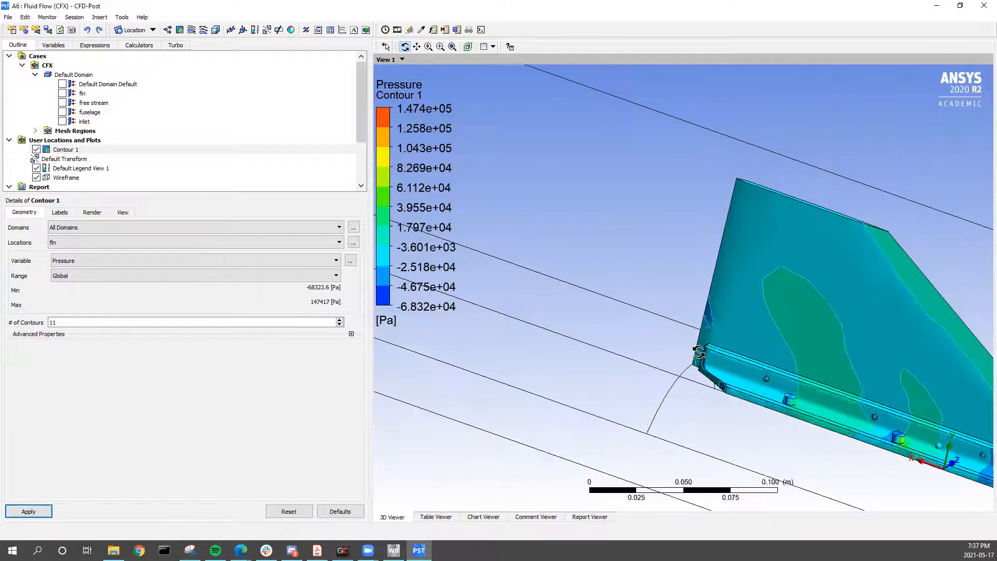
scroll(697, 347, "down", 1)
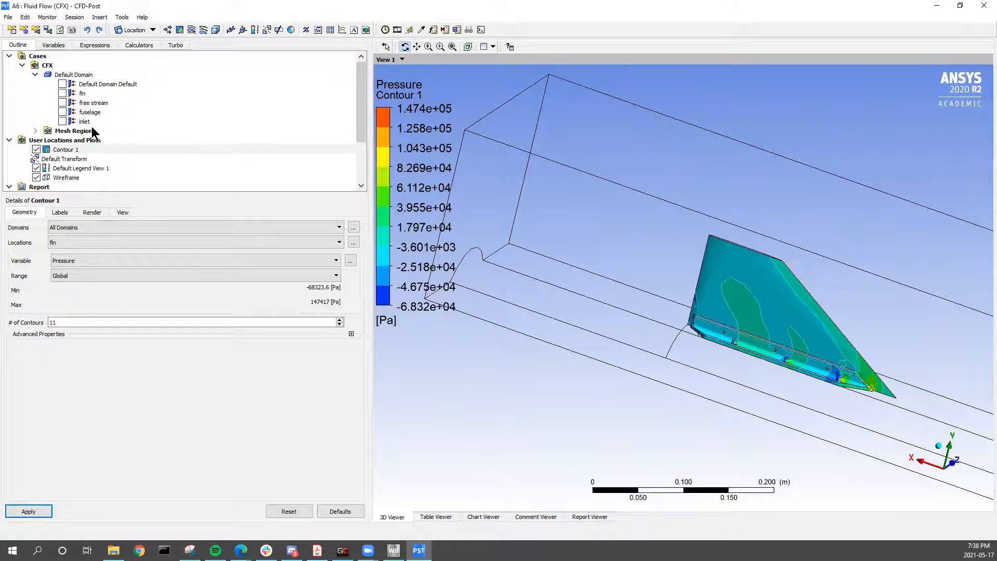
Insert a 3D velocity streamline starting from the free stream boundary with 25 equally spaced points, and close CFD-Post.
right_click(65, 149)
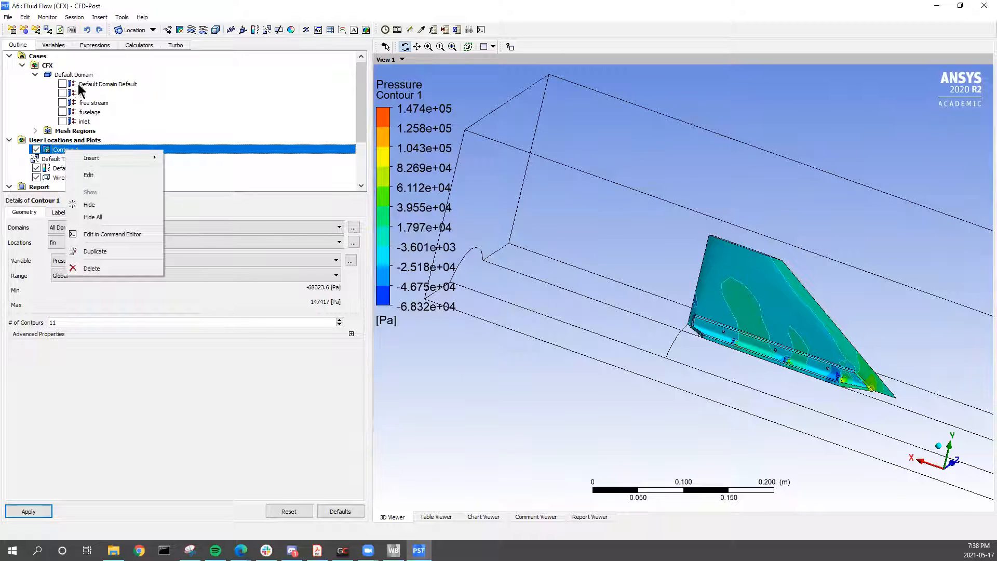
right_click(86, 103)
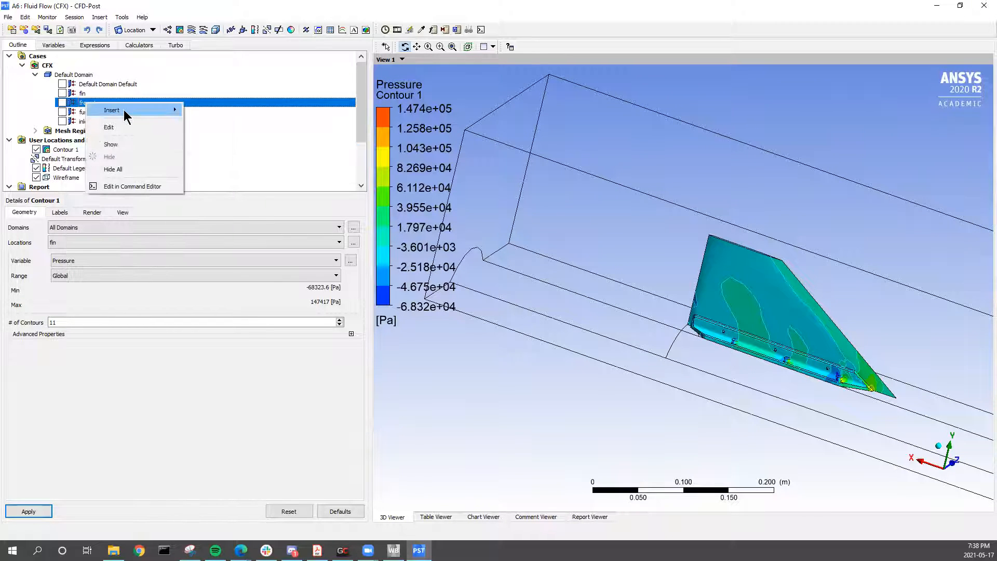
mouse_move(124, 110)
left_click(203, 132)
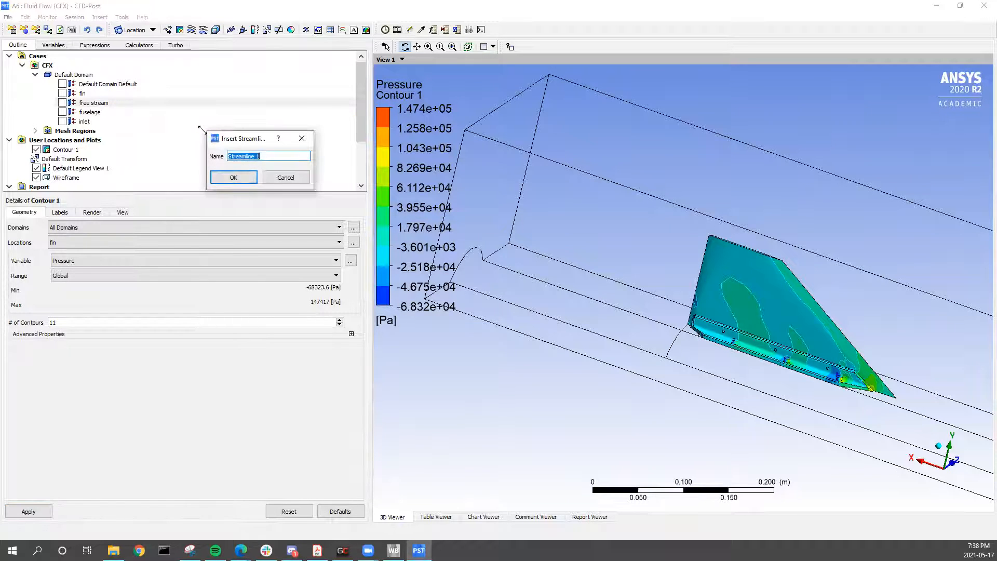
left_click(246, 174)
left_click(35, 511)
left_click_drag(787, 327, 704, 326)
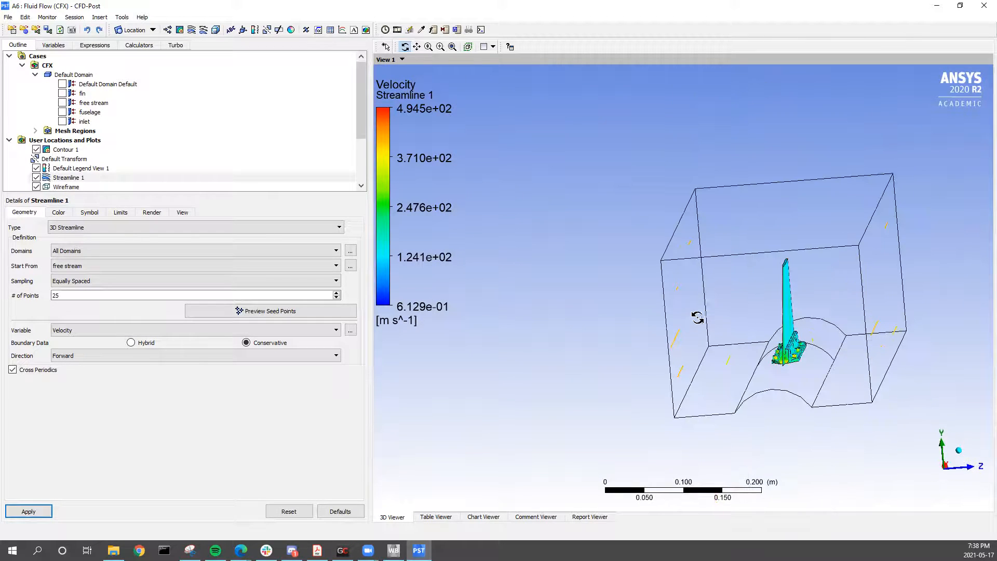
left_click(983, 5)
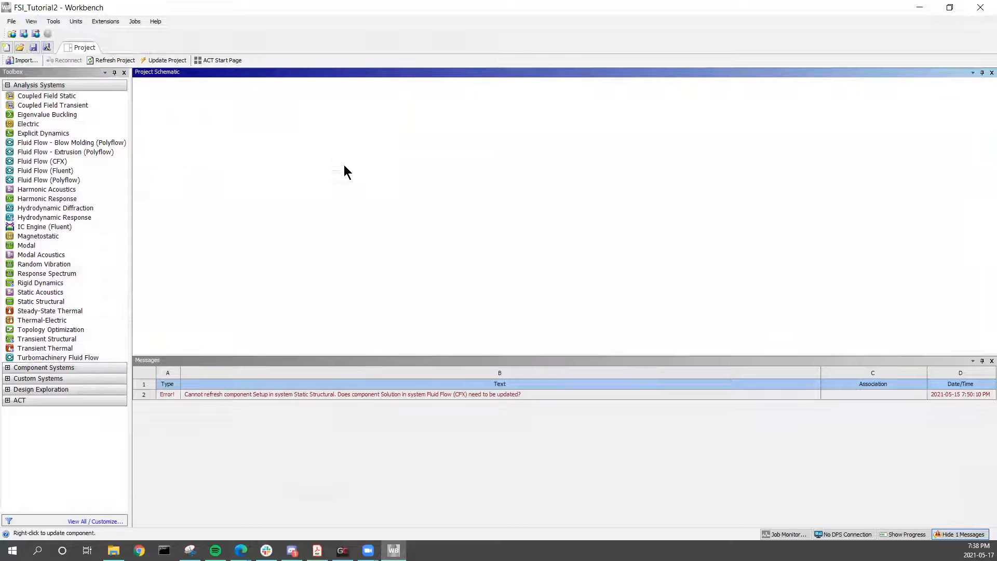
Open the Static Structural system's Setup in Mechanical and bring the fin's bolted base into close view.
left_click(344, 165)
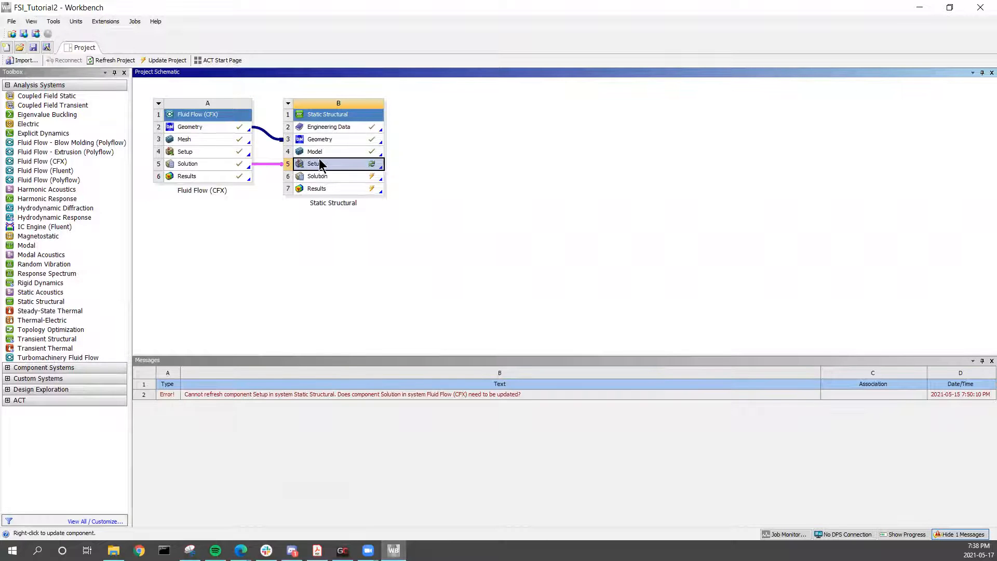
double_click(357, 160)
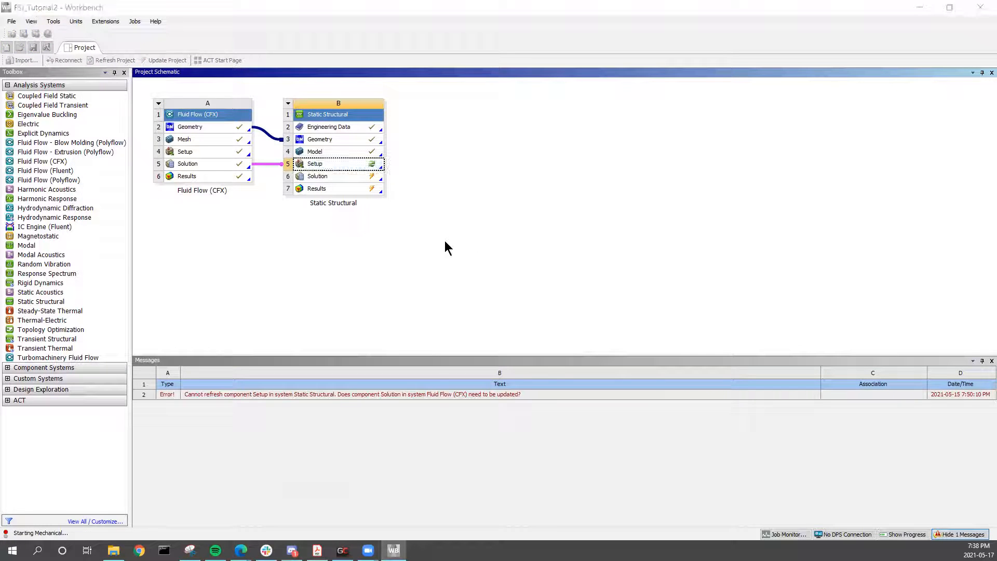
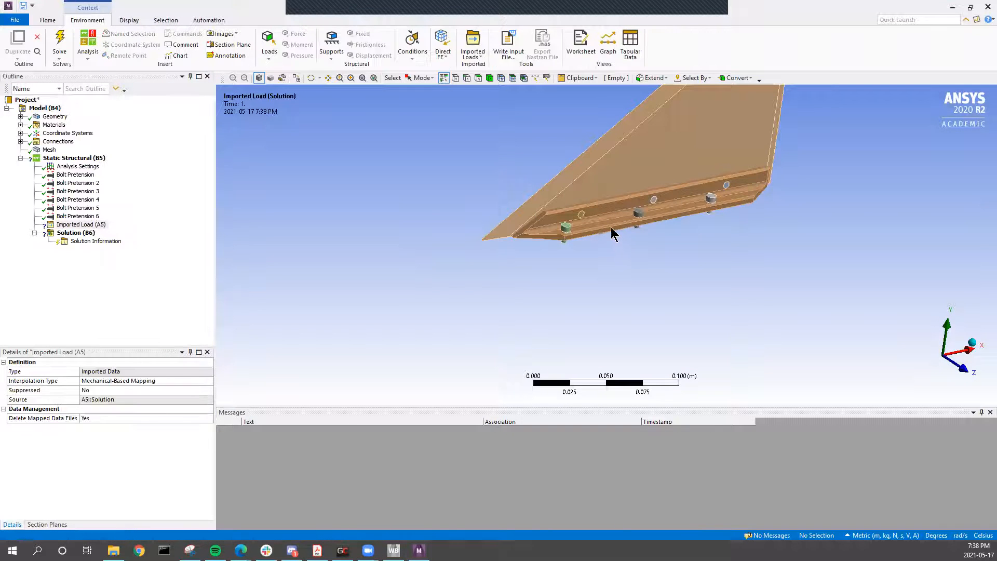
mouse_move(578, 245)
middle_mouse_down()
mouse_move(574, 224)
mouse_move(634, 196)
mouse_move(744, 221)
mouse_move(563, 241)
middle_mouse_up()
scroll(506, 242, "up", 5)
middle_click_drag(481, 247, 474, 278)
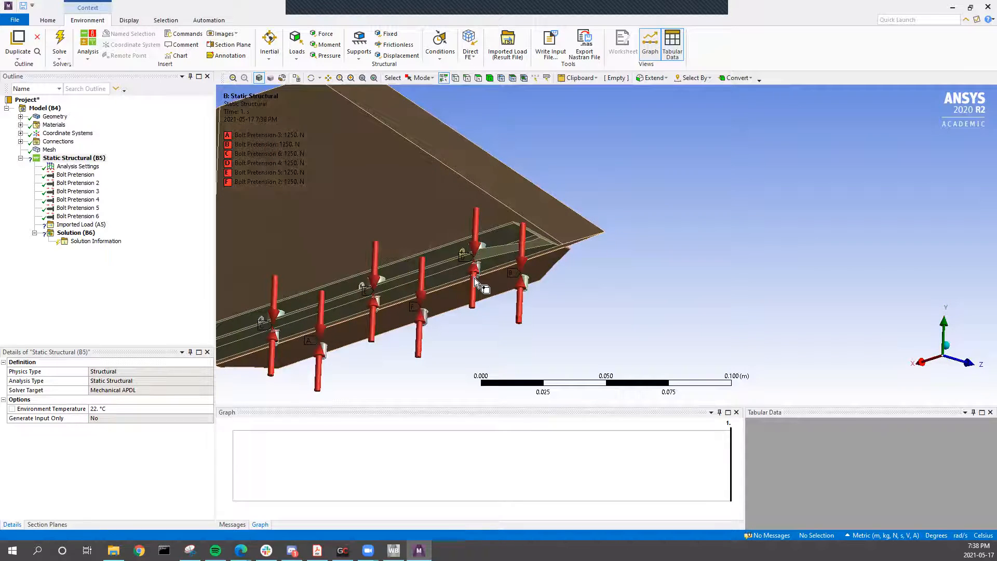
Review Bolt Pretension 3 to 6 under Static Structural and examine where they act on the fin's base brackets.
left_click(67, 216)
left_click(73, 208)
left_click(75, 199)
left_click(78, 191)
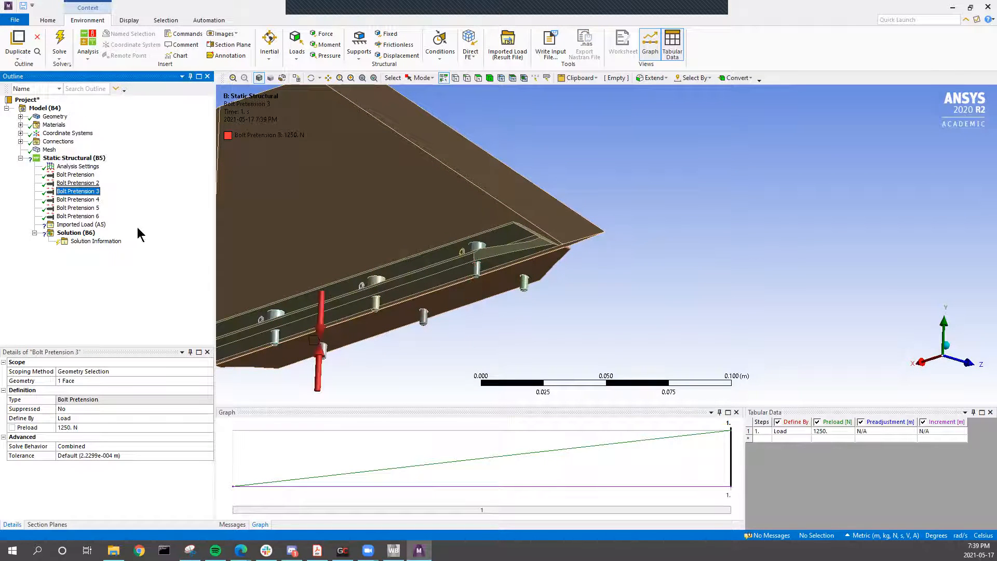
middle_click_drag(284, 343, 279, 344)
left_click(277, 342)
left_click(226, 187)
scroll(326, 300, "up", 3)
scroll(326, 300, "down", 6)
middle_click_drag(326, 302, 322, 331)
scroll(330, 325, "down", 3)
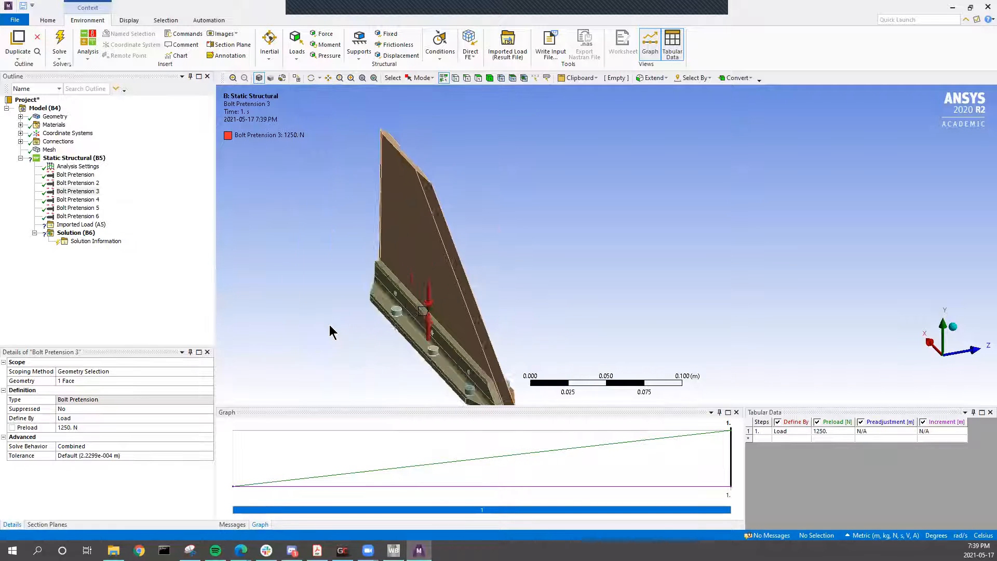
middle_click_drag(410, 310, 452, 288)
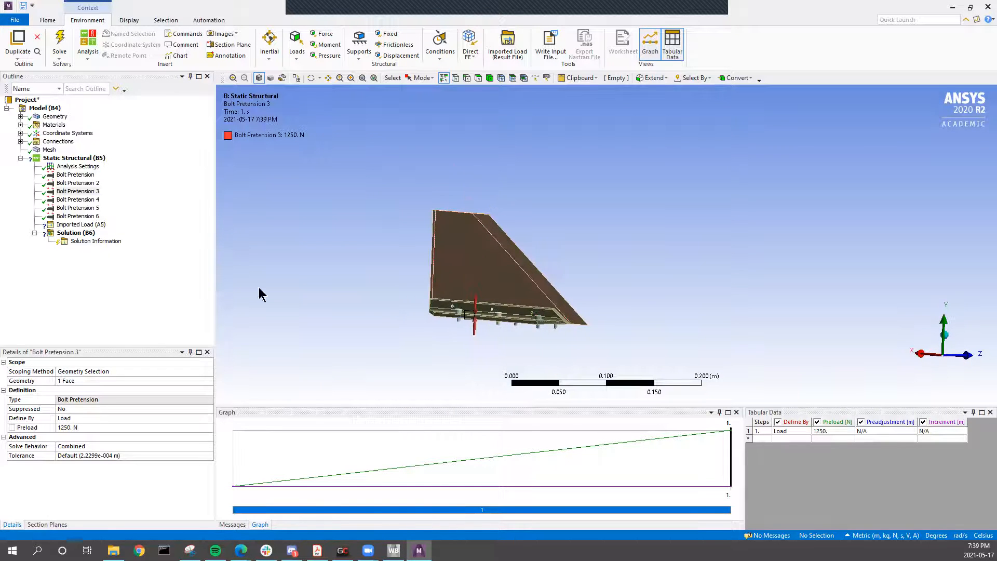
Insert an imported Pressure load under Imported Load (A5).
left_click(67, 224)
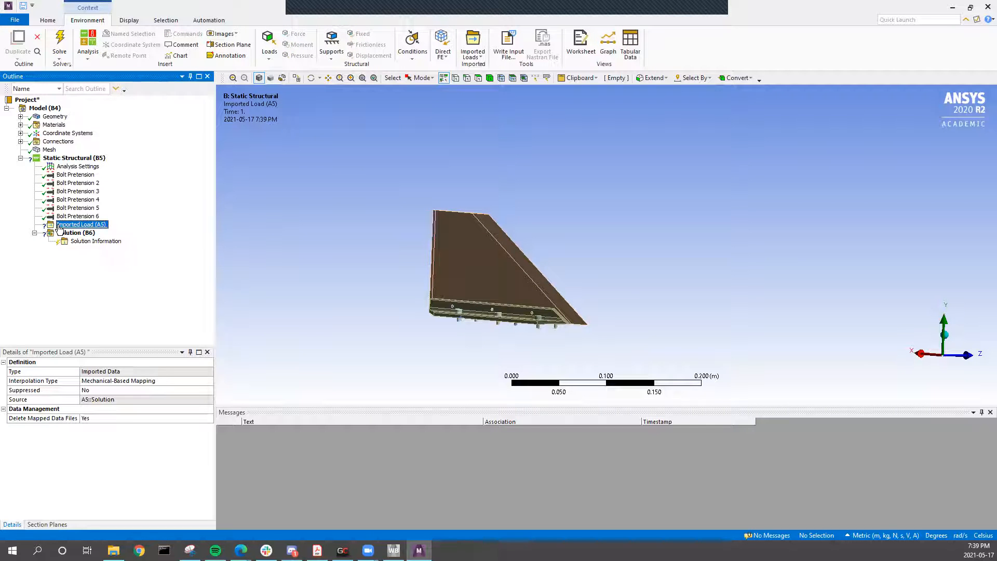
right_click(59, 229)
mouse_move(94, 232)
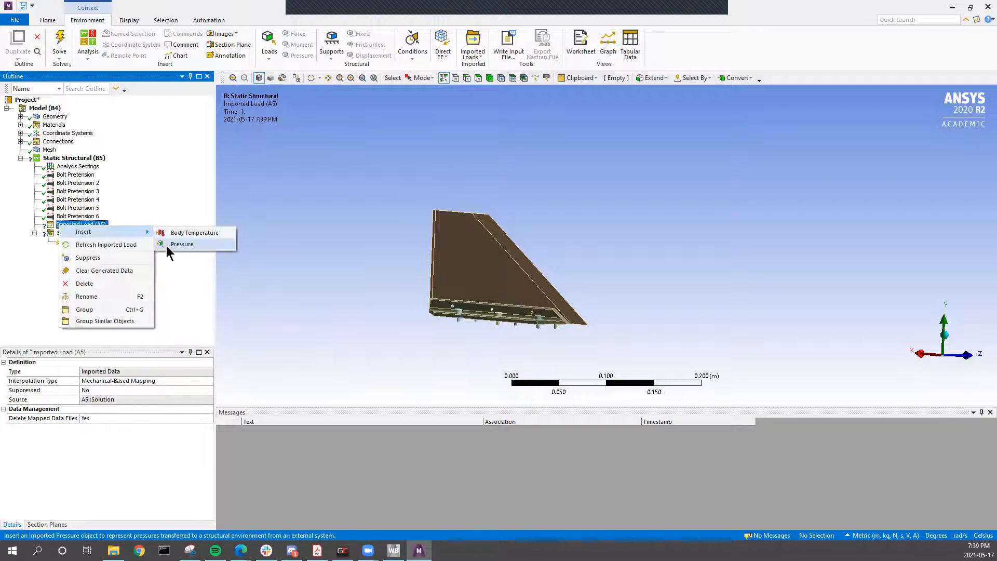
left_click(181, 244)
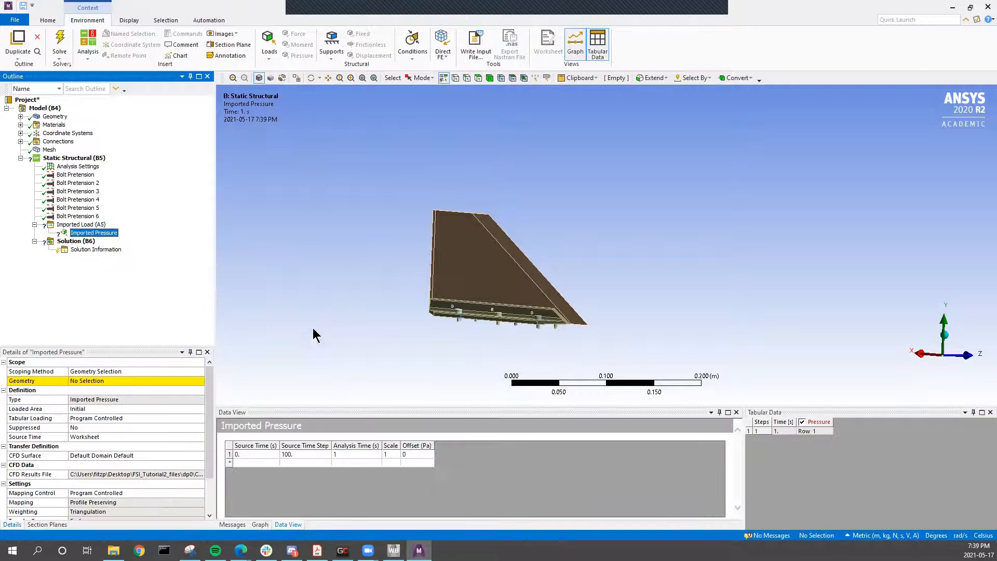
Box-select all faces of the fin, brackets and bolts as candidates for the imported pressure.
middle_click_drag(459, 288, 566, 319)
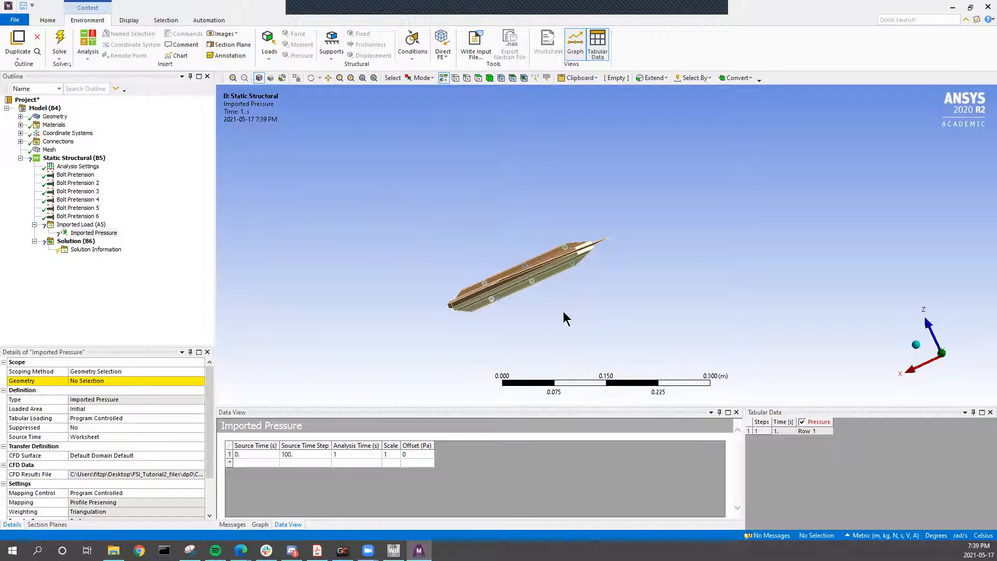
left_click(421, 78)
left_click(433, 101)
left_click_drag(307, 163, 678, 356)
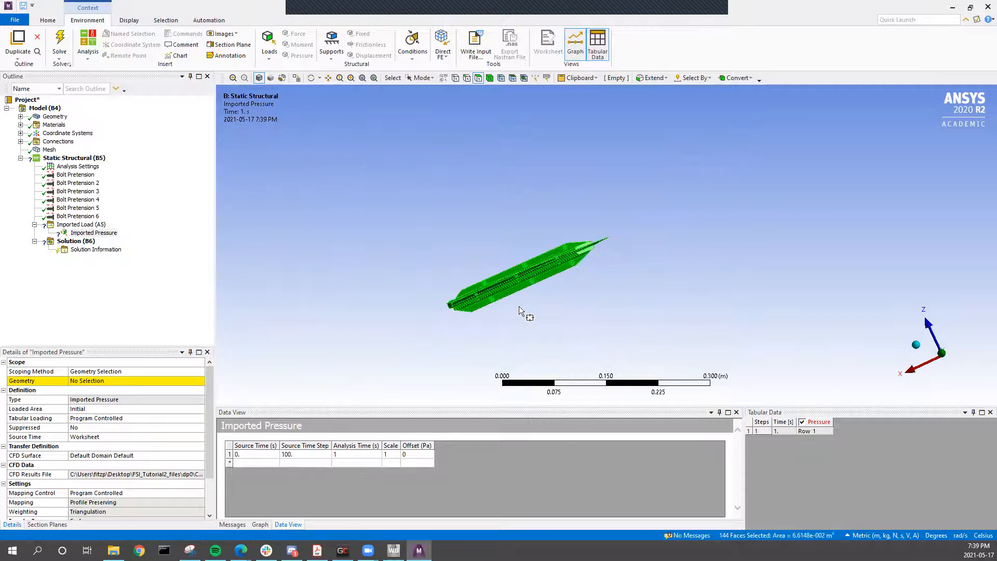
Switch to Single Select and remove the underside faces of the fin base and brackets from the face selection.
left_click(421, 78)
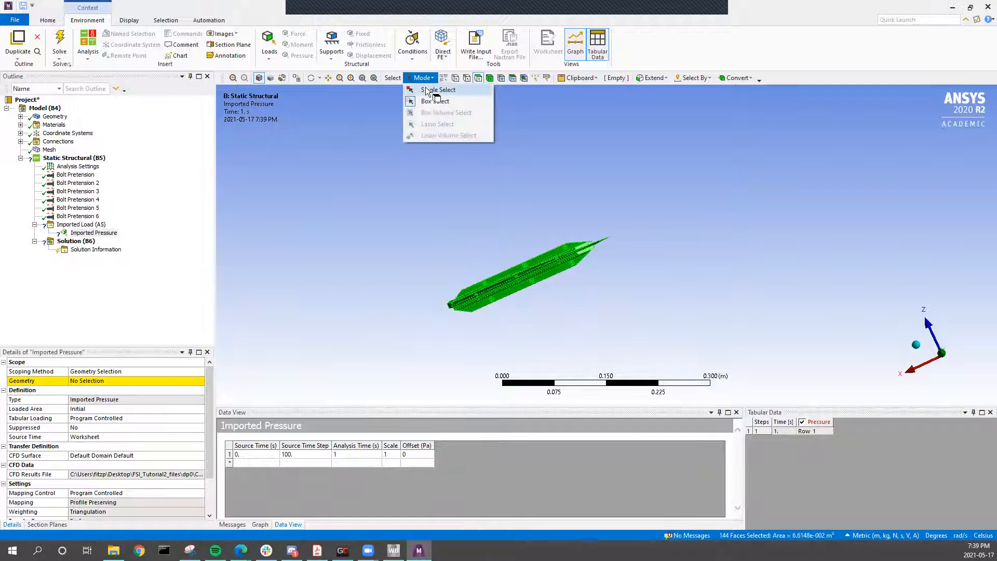
left_click(427, 90)
middle_click_drag(439, 287, 476, 292)
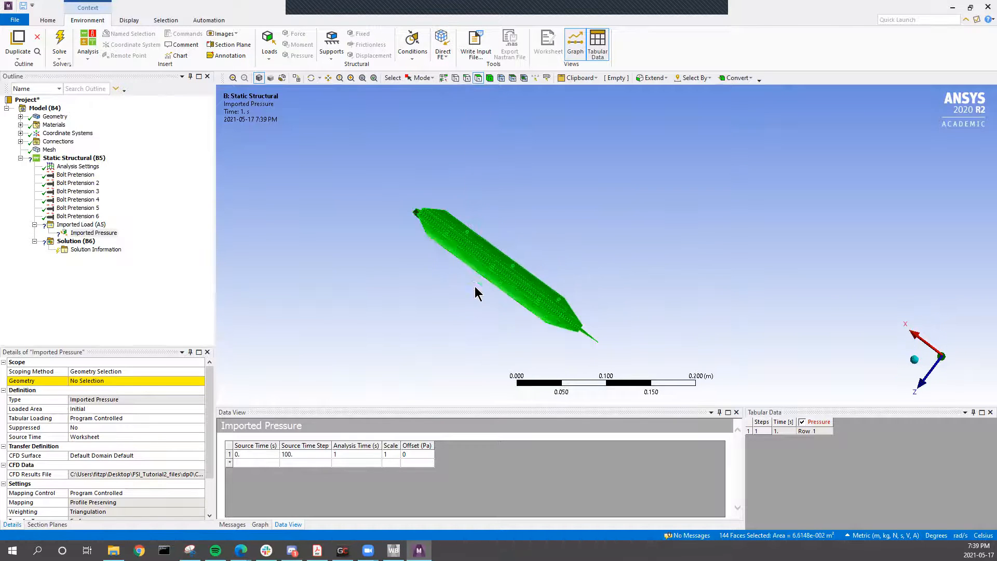
scroll(476, 292, "up", 2)
left_click(376, 322, "ctrl")
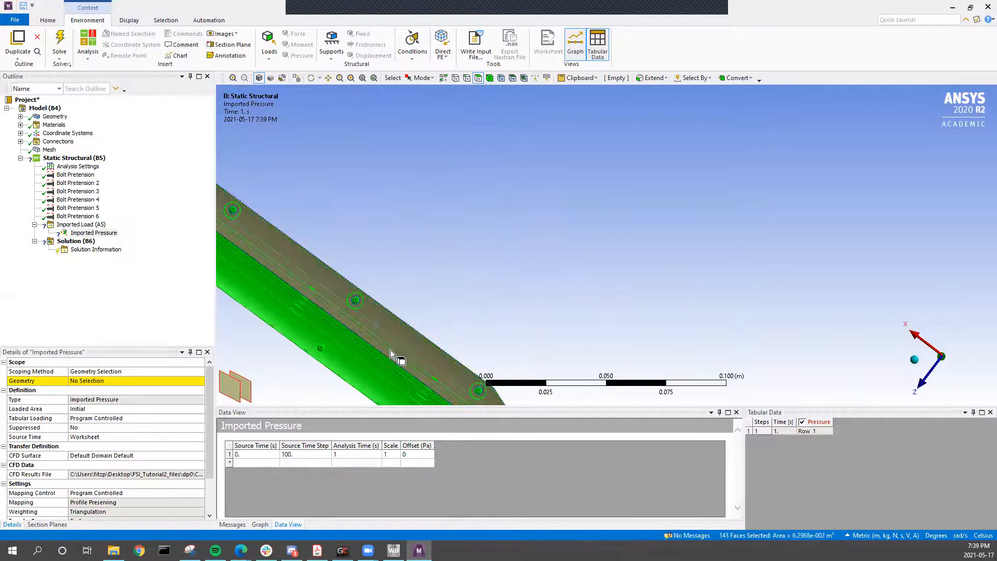
left_click(338, 326, "ctrl")
left_click(328, 330, "ctrl")
middle_click_drag(328, 330, 363, 313)
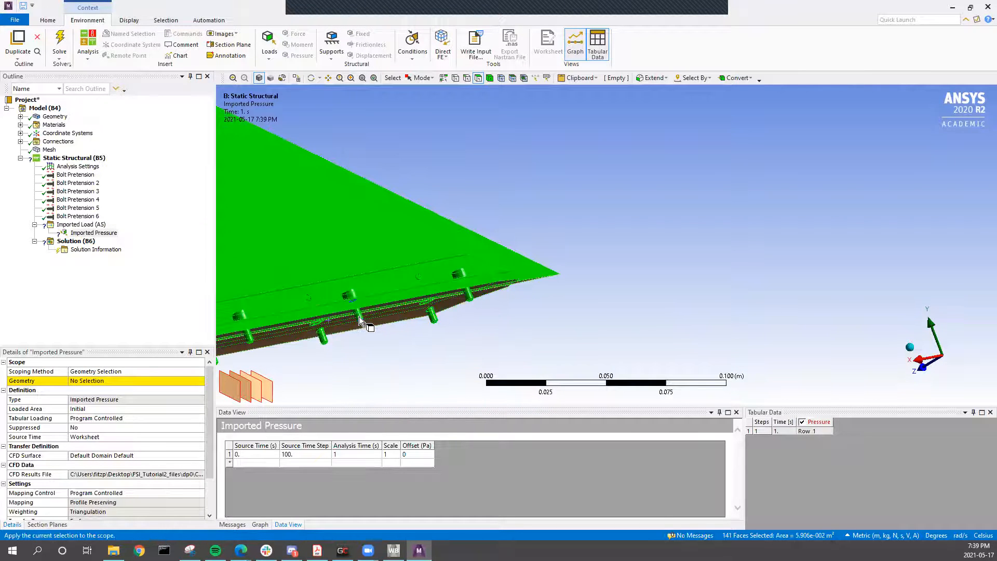
Remove the cylindrical shank faces of the six bolts below the brackets from the selection.
left_click(359, 316, "ctrl")
left_click(469, 291, "ctrl")
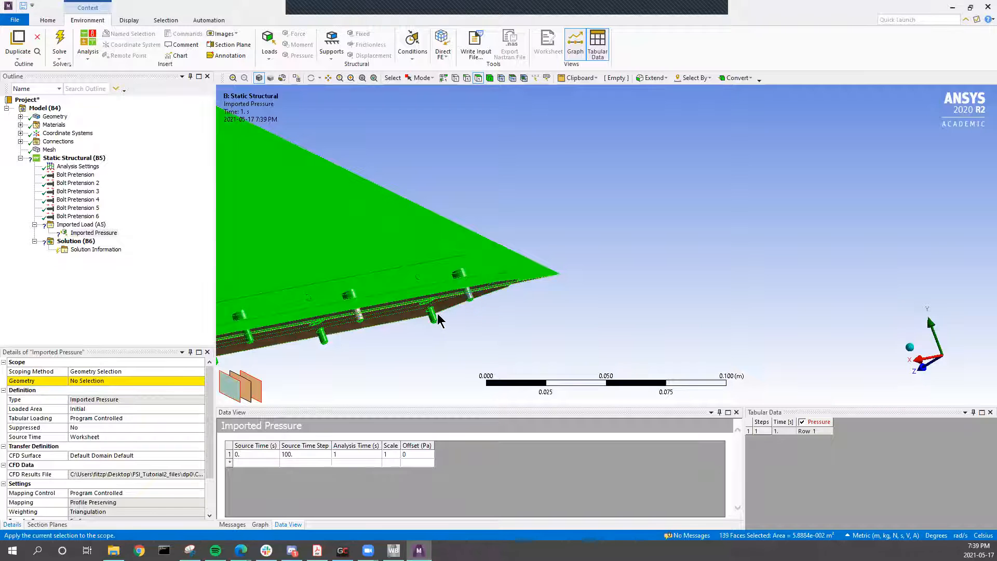
left_click(322, 337, "ctrl")
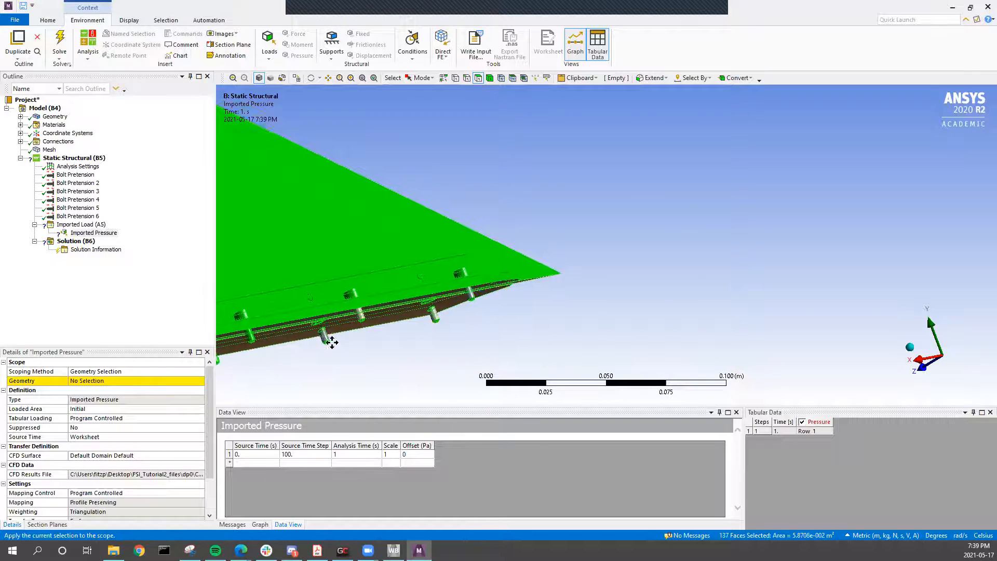
middle_click_drag(326, 338, 434, 325, "ctrl")
left_click(457, 312, "ctrl")
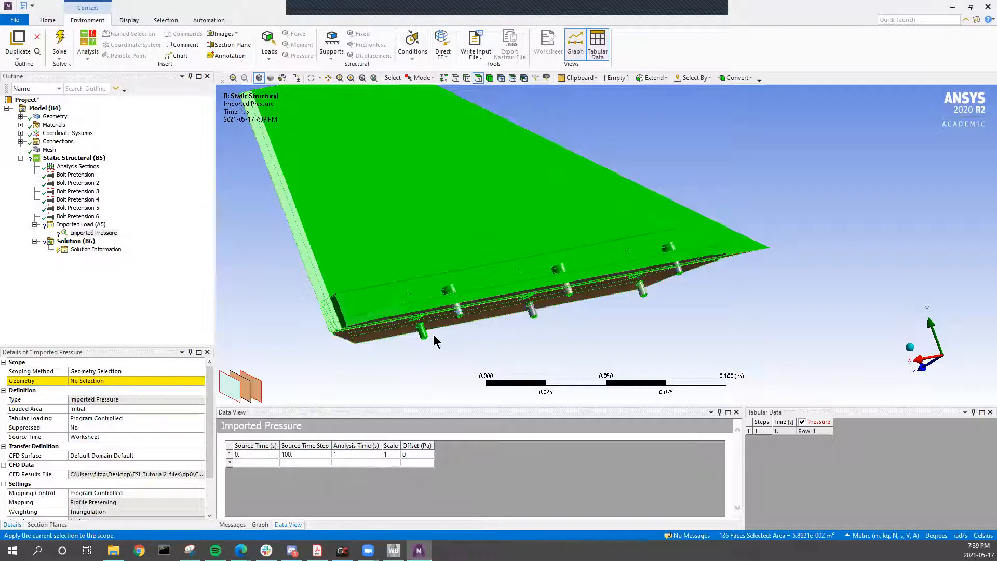
left_click(421, 337, "ctrl")
Remove the small edge and flat end faces at the lower tips of all six bolts from the selection.
scroll(421, 340, "up", 3)
middle_click_drag(375, 351, 427, 175, "ctrl")
left_click(435, 306, "ctrl")
left_click(497, 266, "ctrl")
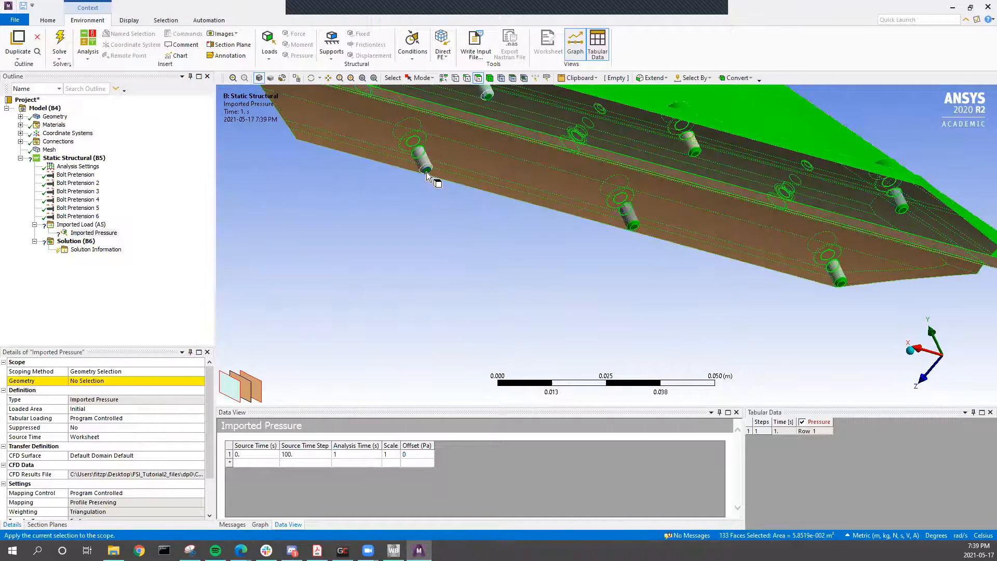
left_click(427, 174, "ctrl")
left_click(487, 98, "ctrl")
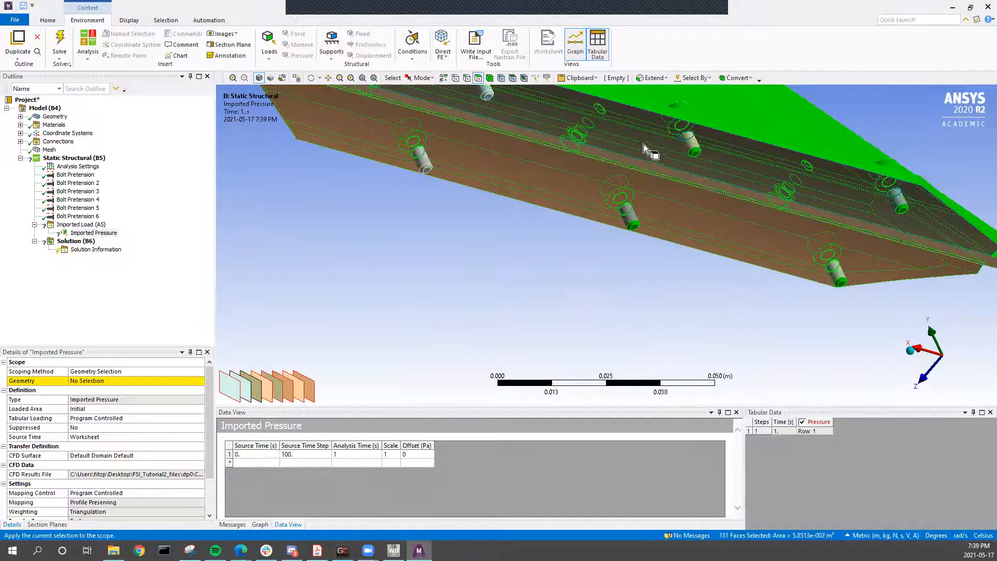
left_click(694, 151, "ctrl")
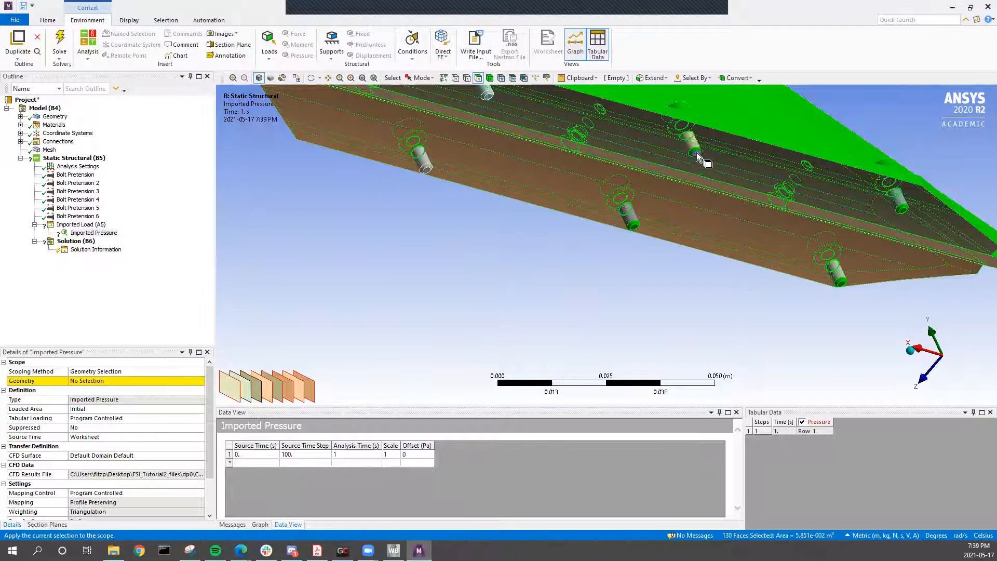
left_click(696, 155, "ctrl")
left_click(634, 228, "ctrl")
left_click(633, 229, "ctrl")
middle_click_drag(723, 276, 515, 281, "ctrl")
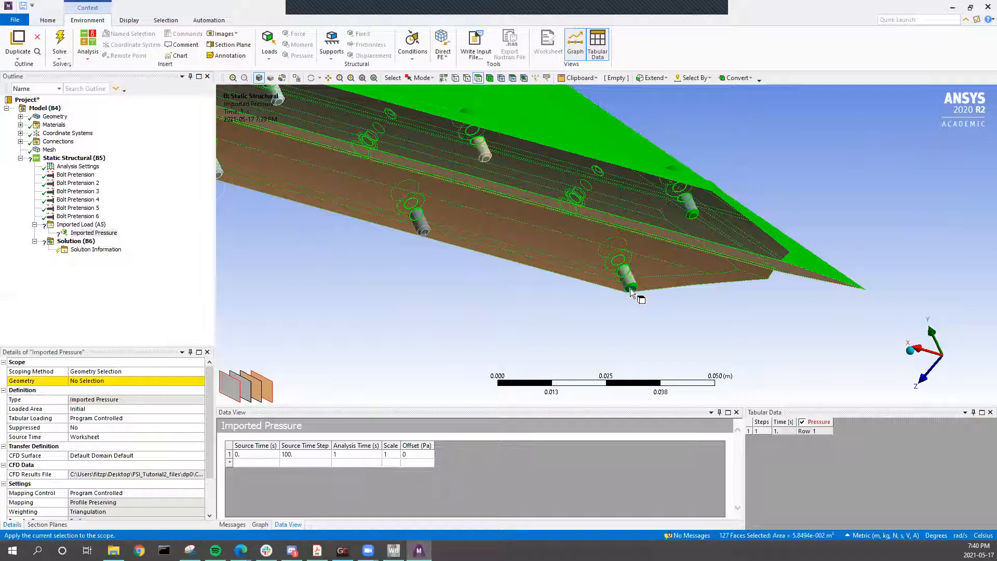
left_click(631, 290, "ctrl")
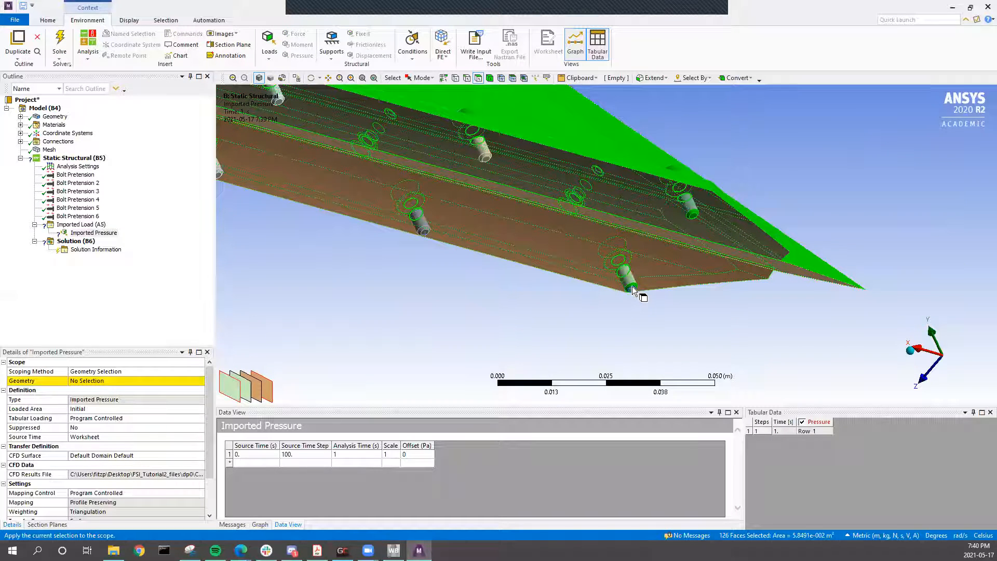
left_click(694, 216, "ctrl")
left_click(703, 232, "ctrl")
Check the remaining face selection around the fin and apply it as the Imported Pressure geometry.
middle_click_drag(630, 260, 703, 342)
scroll(703, 343, "down", 8)
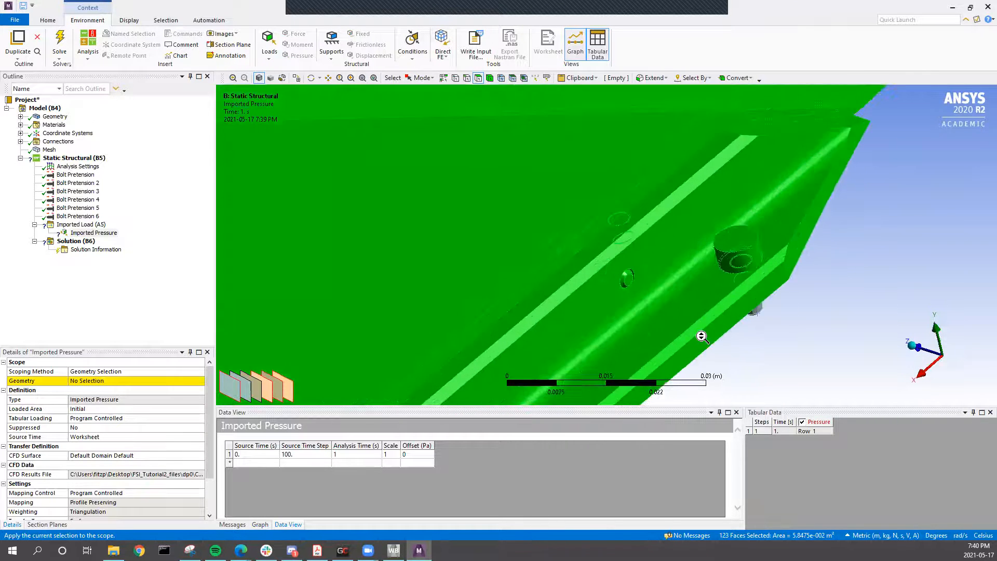
middle_click_drag(610, 313, 842, 228)
scroll(586, 291, "up", 6)
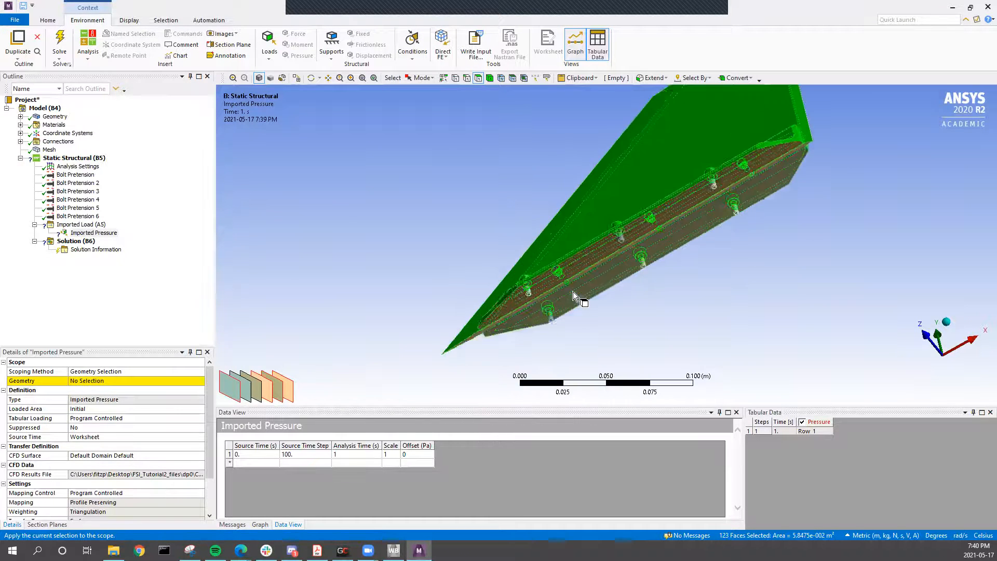
scroll(661, 304, "down", 4)
scroll(627, 301, "down", 4)
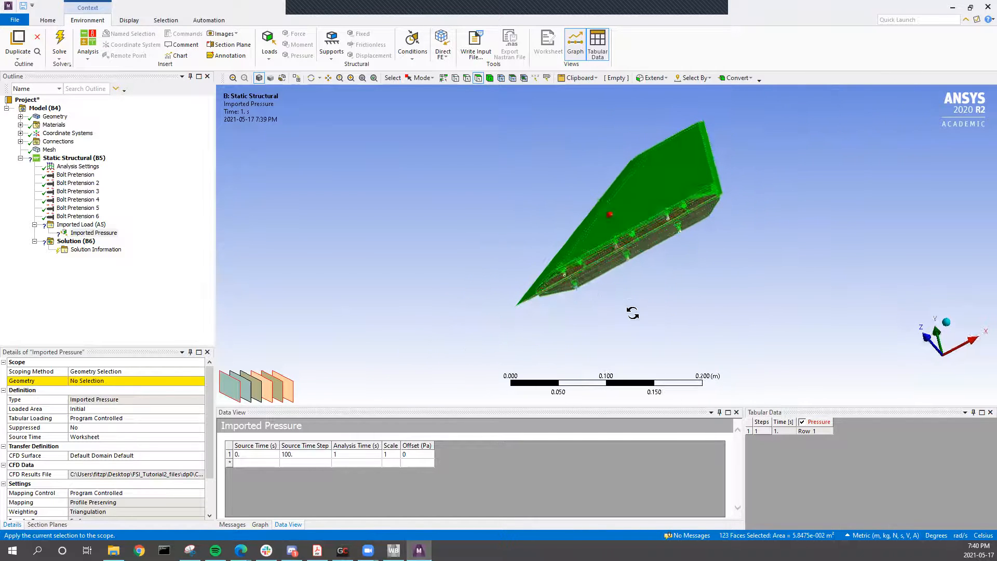
left_click(75, 380)
left_click(76, 380)
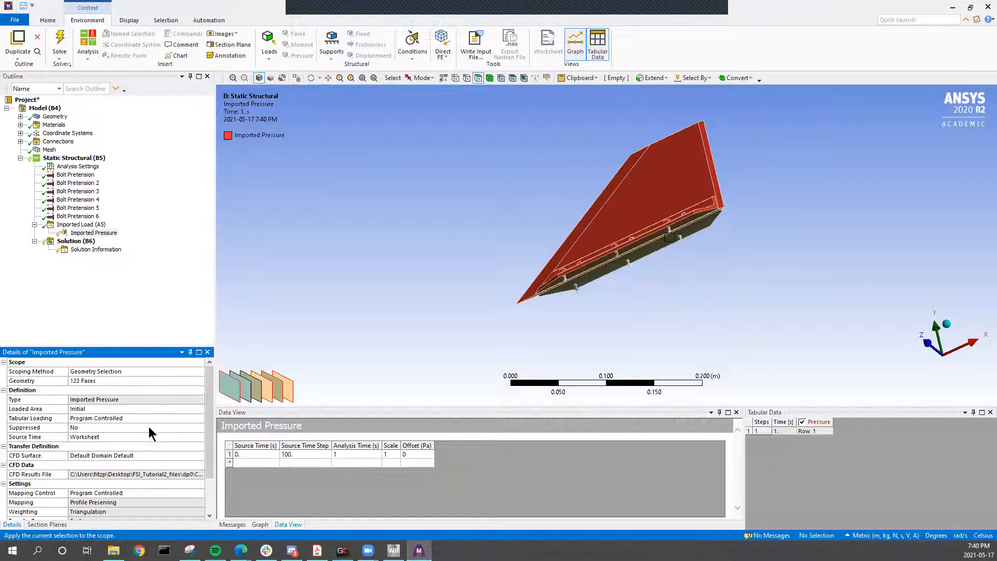
Run Import Load on the Imported Pressure to map the CFX pressure onto the scoped faces.
middle_click_drag(555, 311, 560, 342)
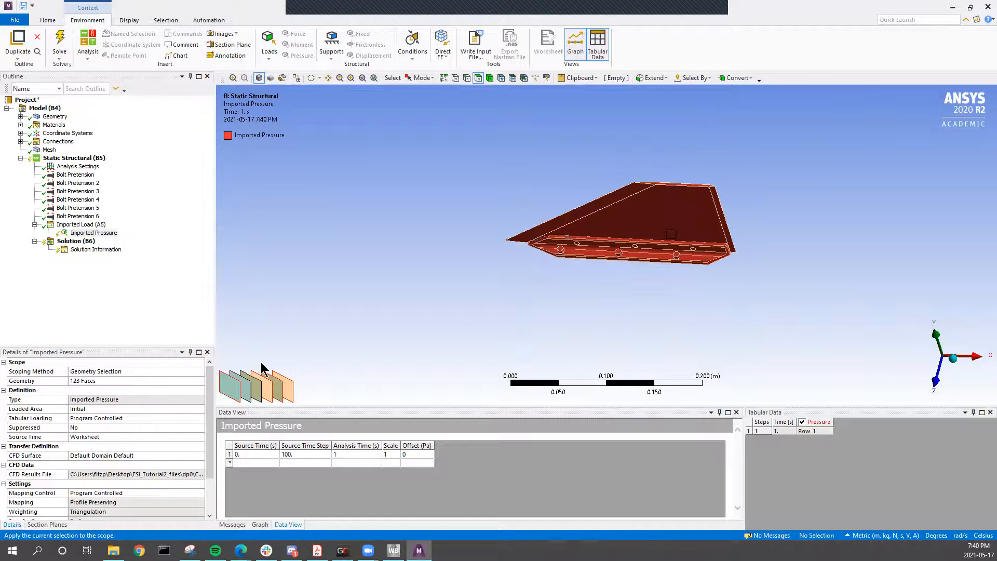
right_click(99, 238)
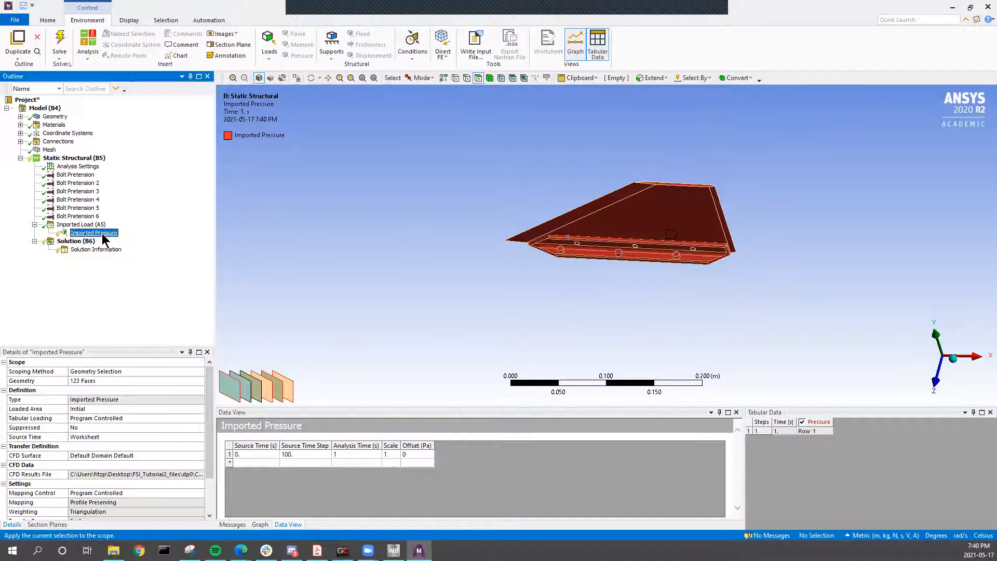
left_click(118, 239)
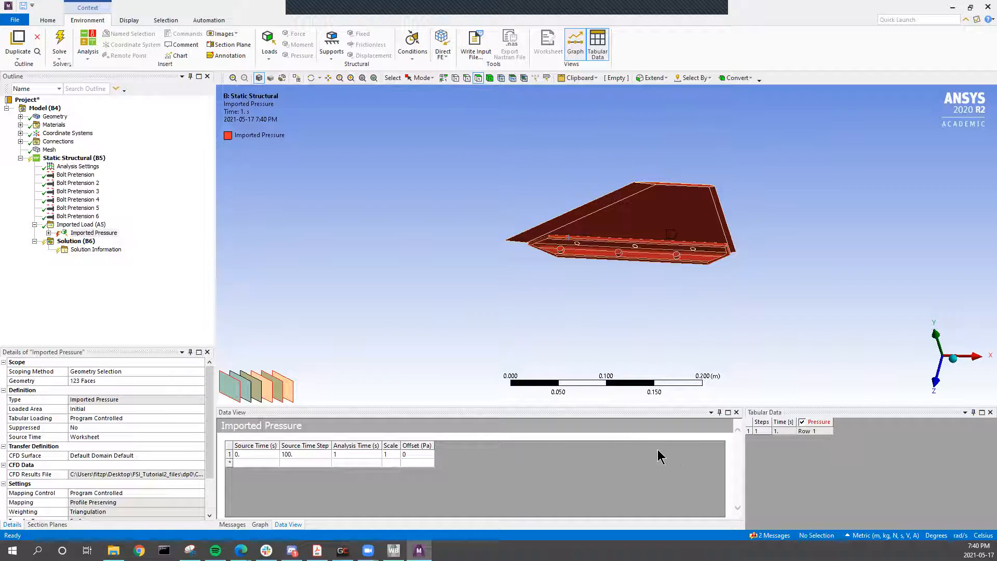
Open the import messages for the Imported Pressure and widen the Text column to read them.
right_click(73, 226)
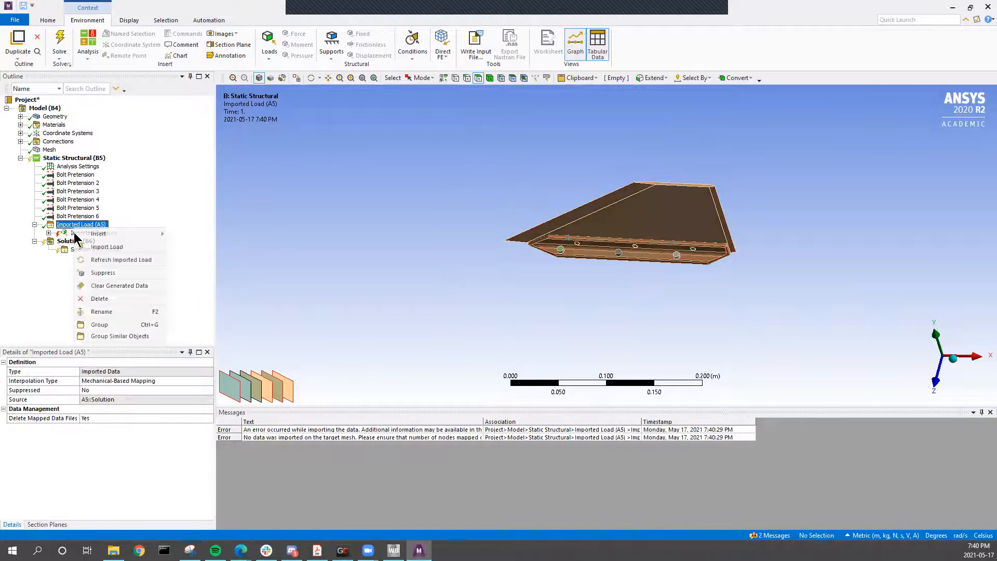
left_click(62, 234)
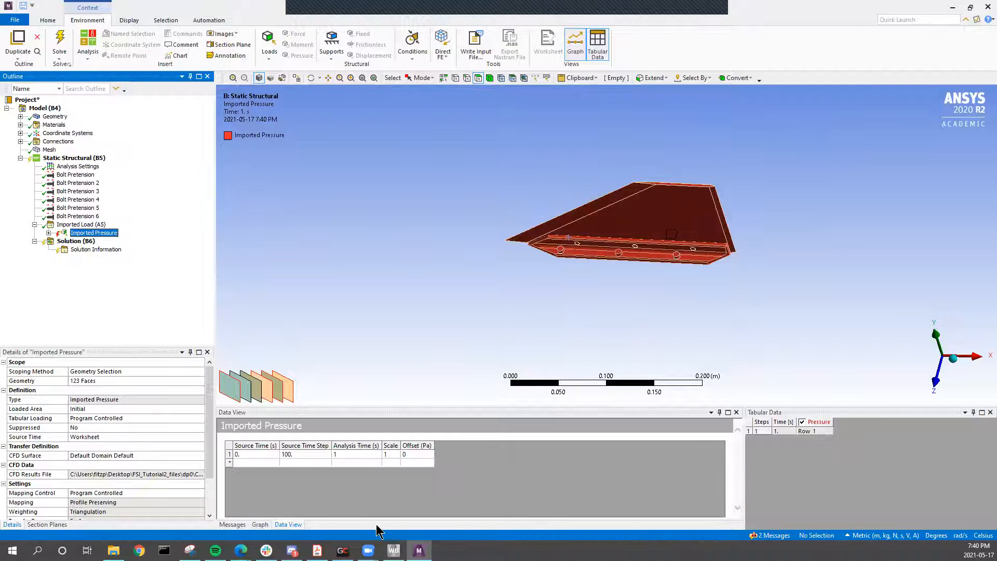
left_click(774, 535)
left_click(756, 538)
left_click(422, 430)
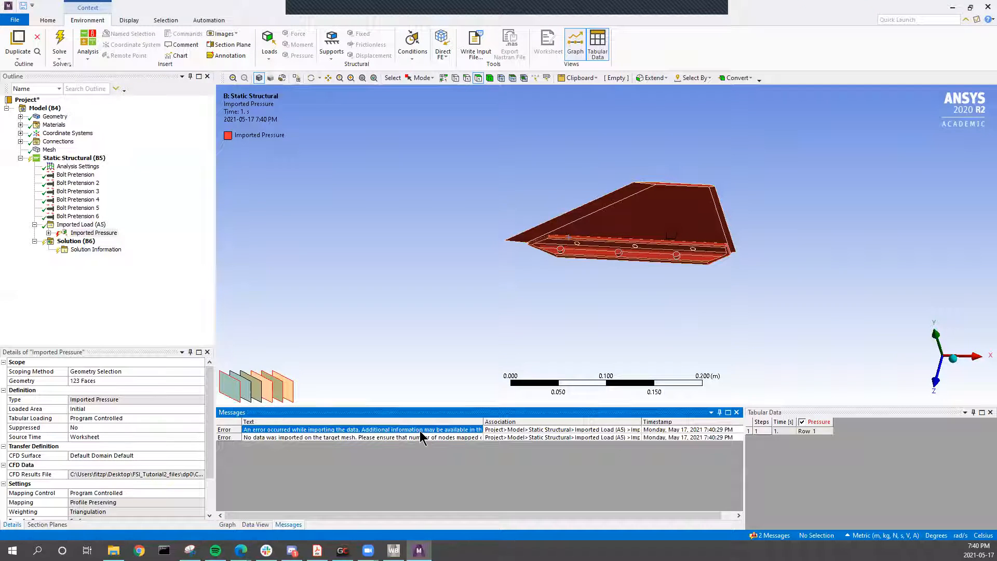
left_click_drag(483, 421, 608, 422)
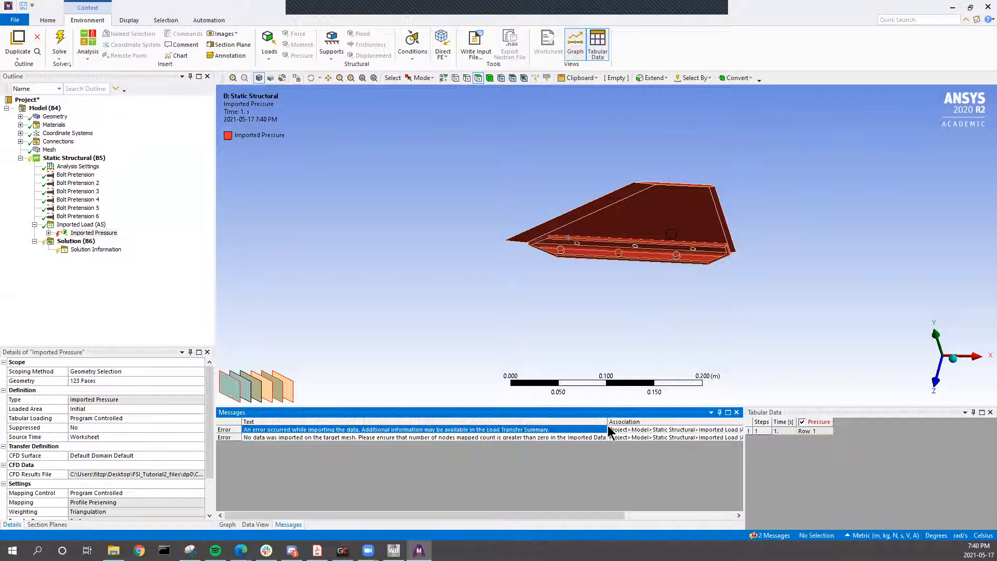
Open the Imported Load Transfer Summary under the Imported Pressure and read the node mapping details.
left_click(48, 233)
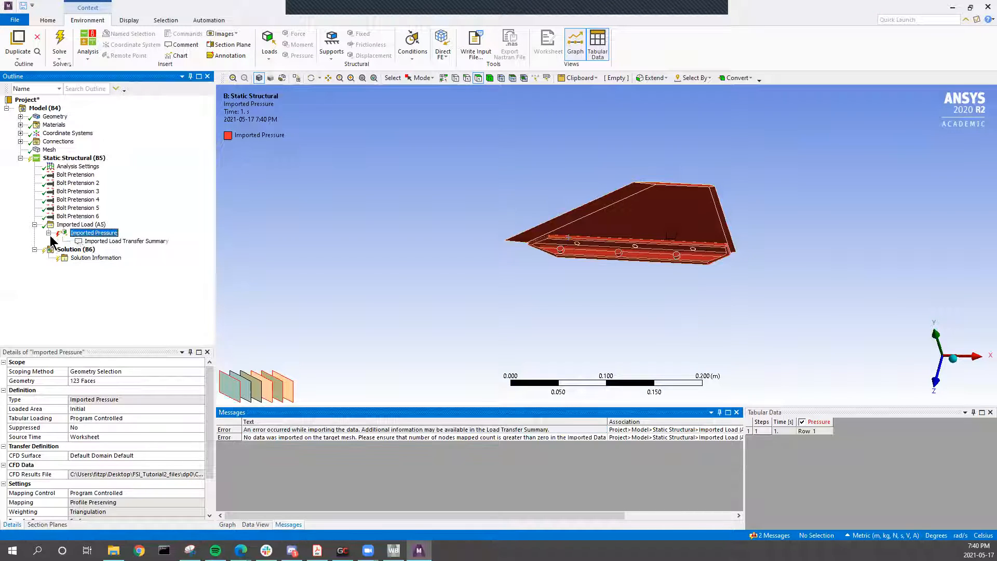
left_click(90, 241)
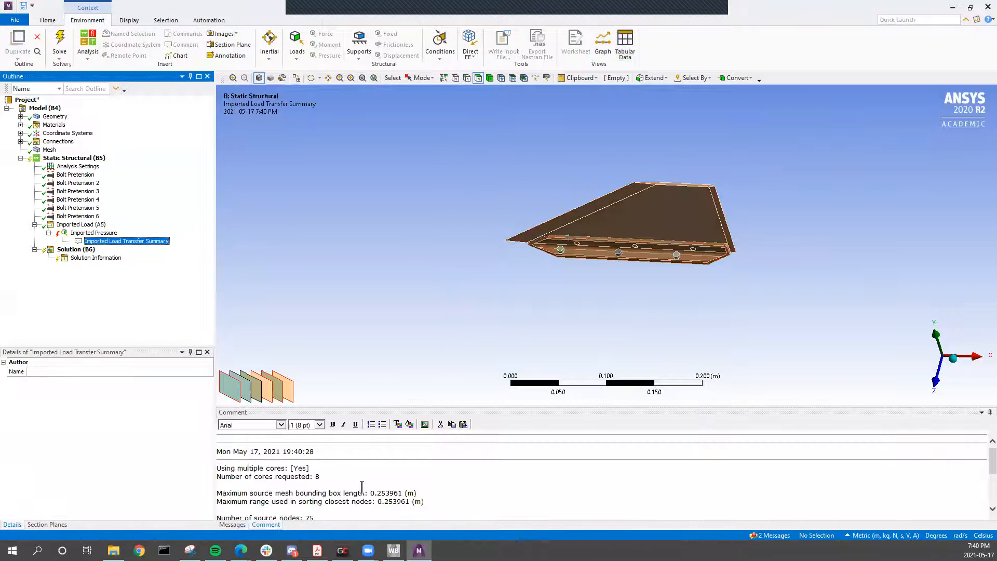
scroll(445, 487, "down", 4)
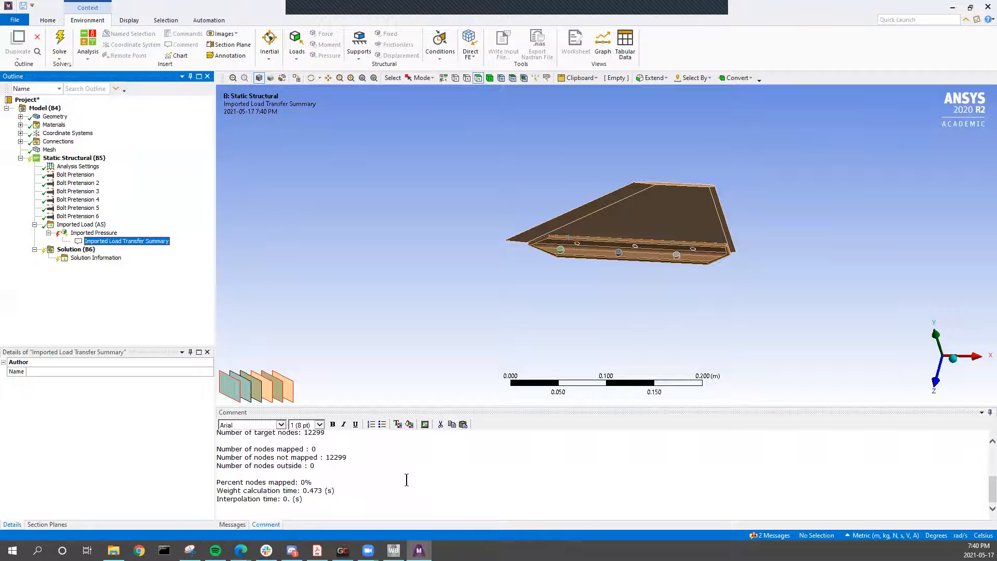
Run Import Load on the existing Imported Pressure again.
left_click(93, 232)
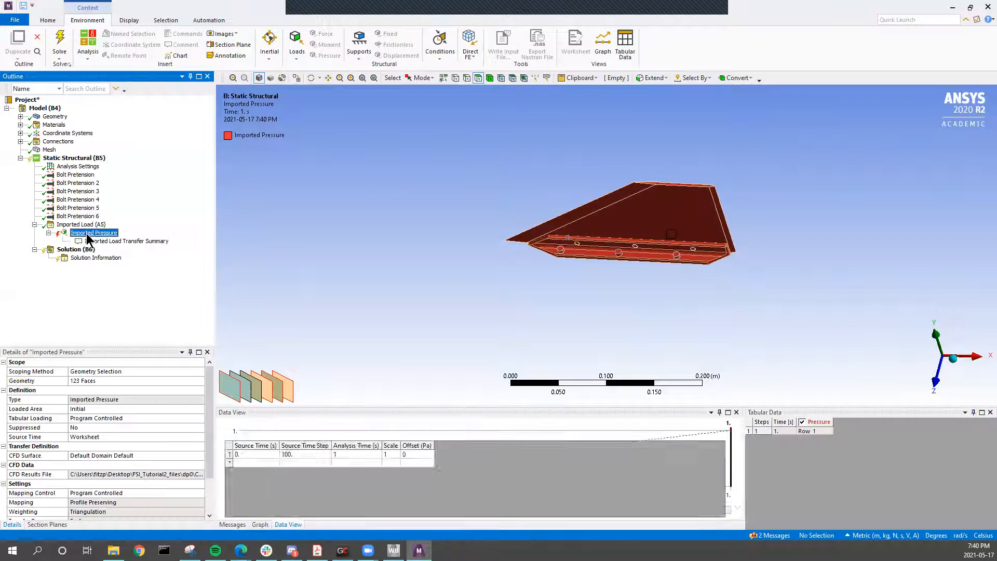
right_click(88, 234)
left_click(116, 241)
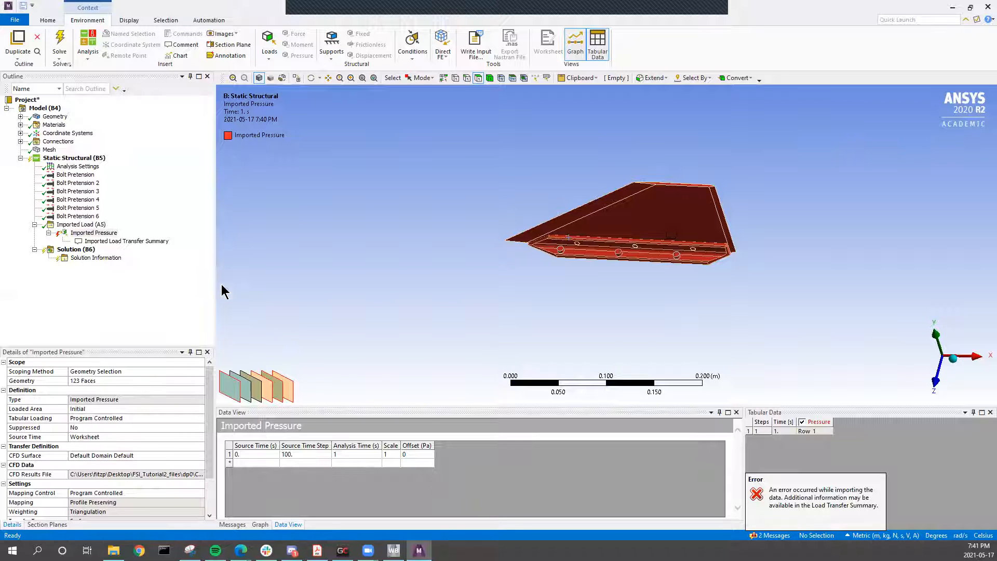
middle_click_drag(573, 290, 946, 256)
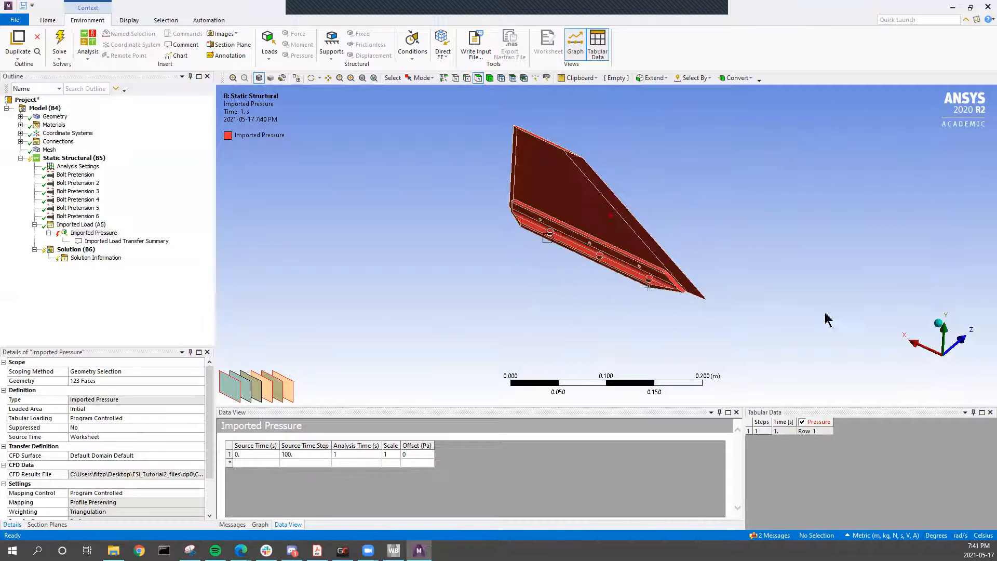
Check the CFD Results File path in the details of the Imported Pressure.
left_click(49, 233)
left_click(93, 233)
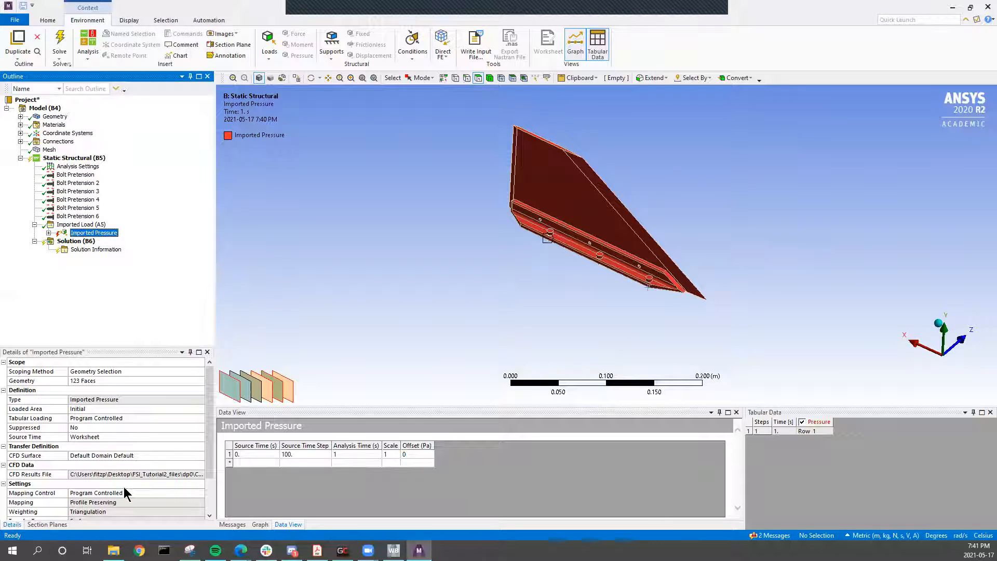
left_click(119, 472)
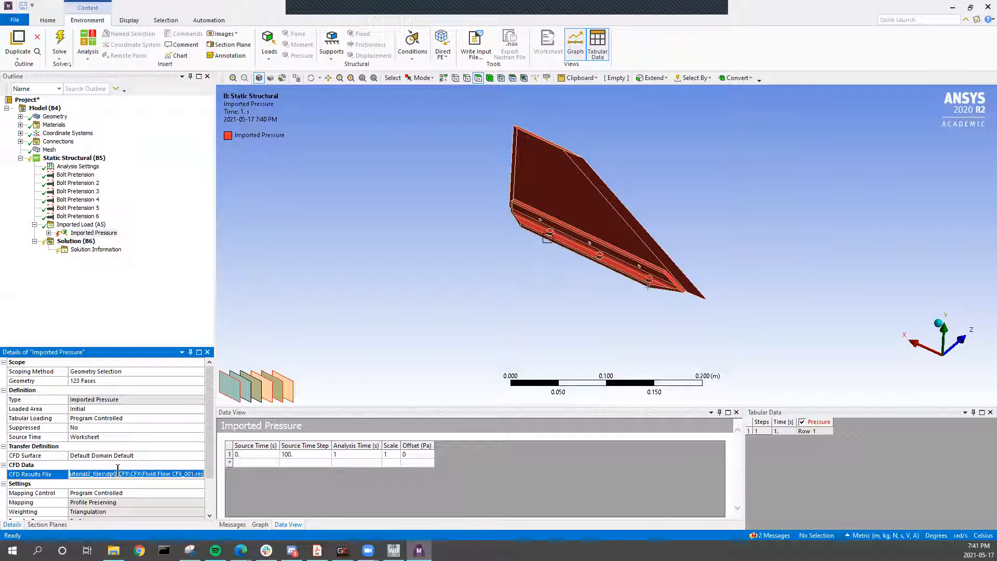
left_click(286, 318)
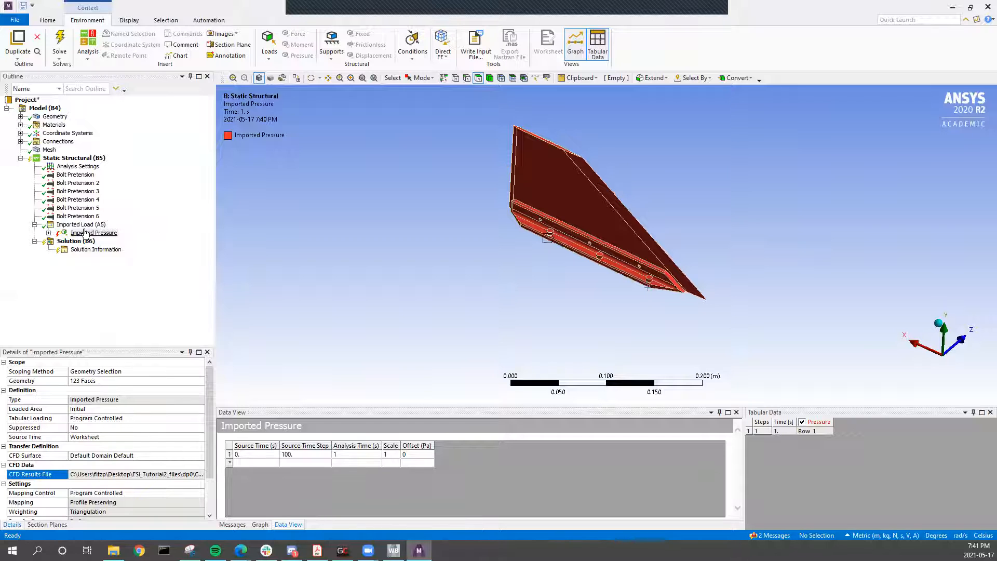
Delete the Imported Pressure and insert a new Pressure under Imported Load (A5).
right_click(86, 232)
left_click(102, 303)
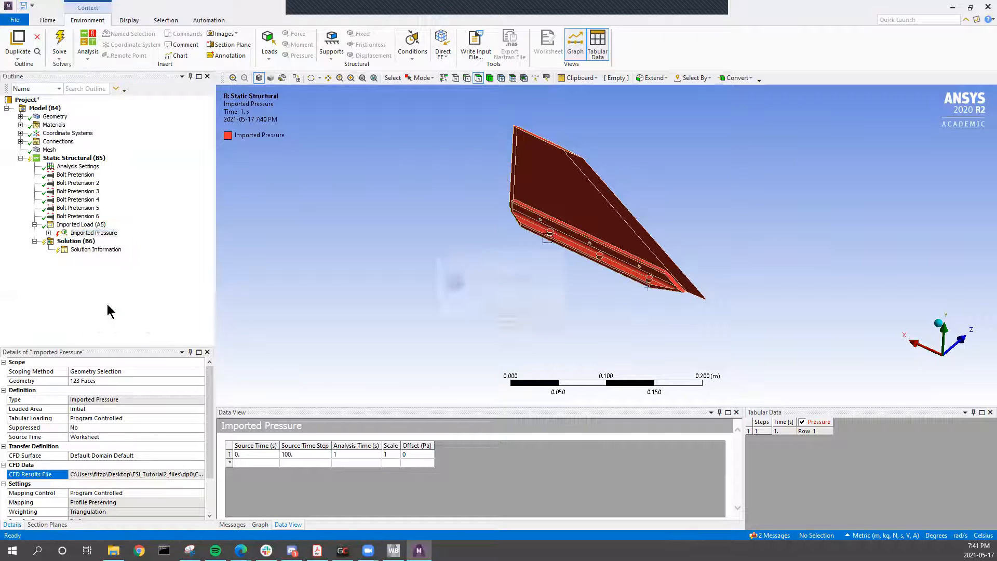
left_click(496, 312)
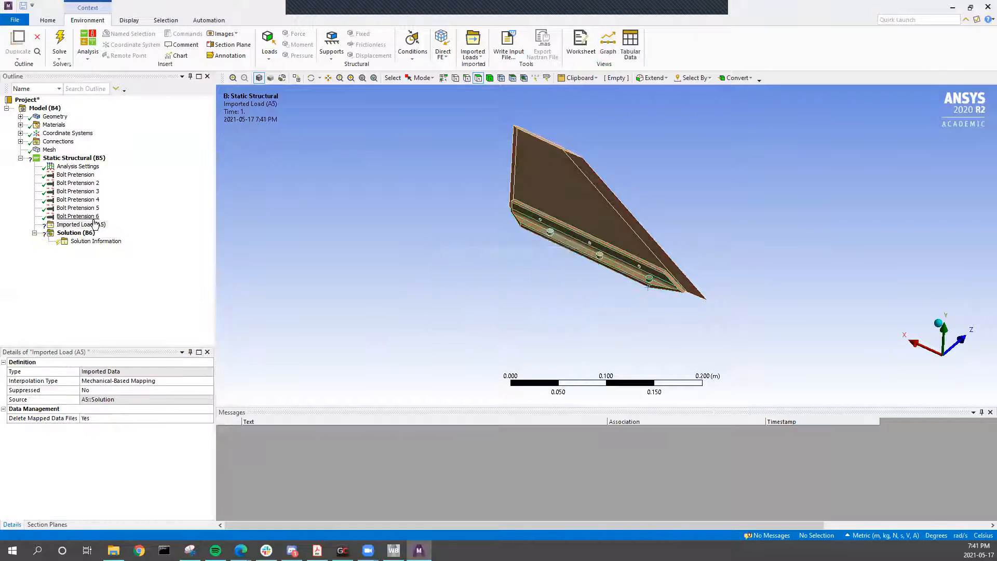
right_click(92, 224)
mouse_move(117, 229)
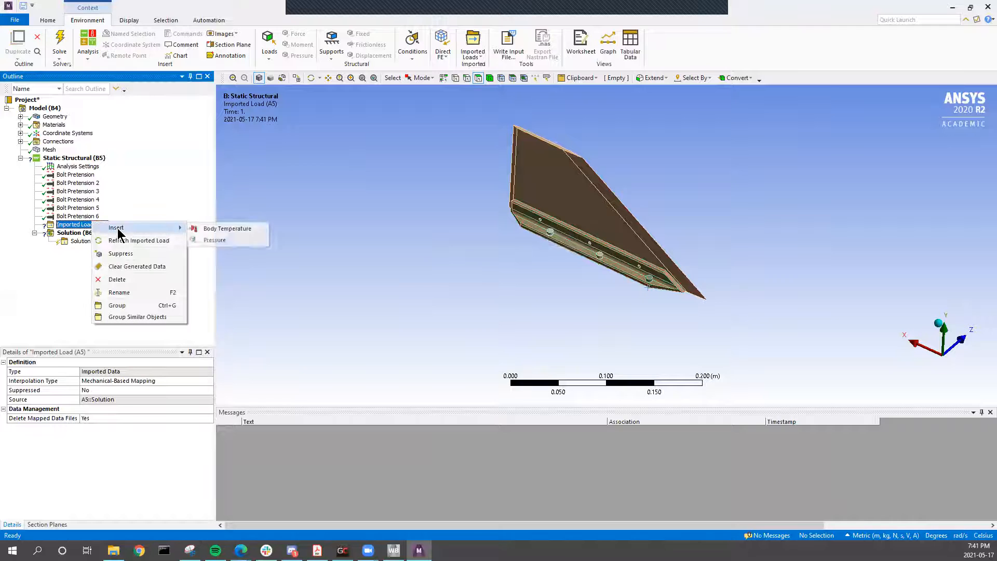
left_click(217, 239)
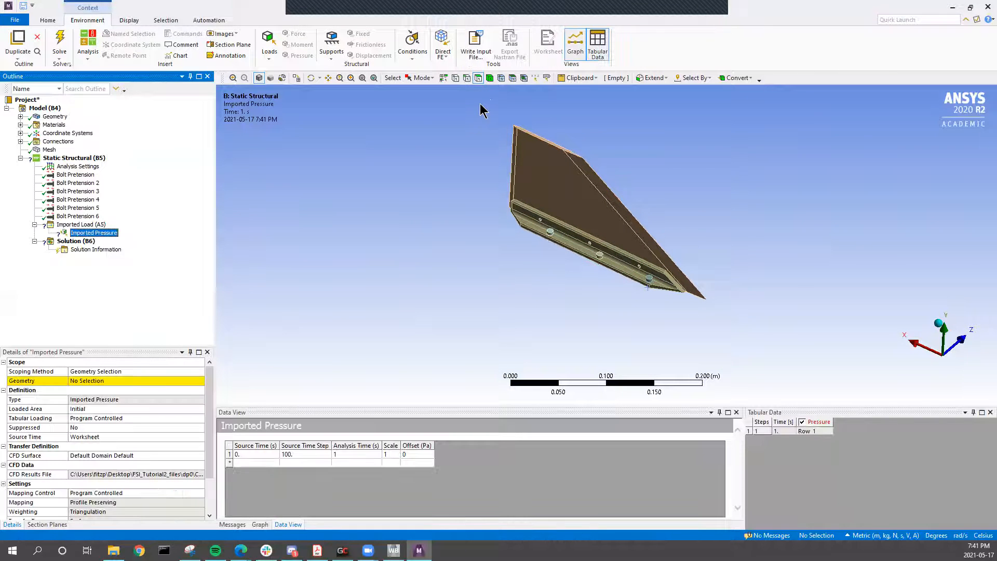
Box-select all faces of the fin and bolted bracket assembly.
left_click(416, 79)
left_click(426, 101)
left_click_drag(451, 104, 759, 369)
middle_click_drag(758, 369, 596, 167)
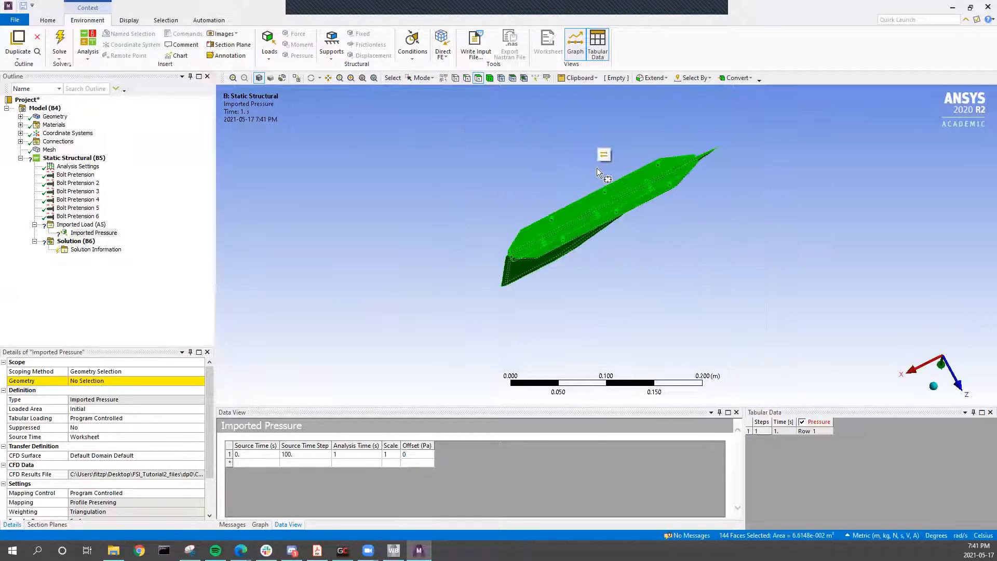
In single-select mode, remove the two bracket undersides and the narrow fin root face between them from the face selection.
left_click(417, 78)
left_click(426, 91)
left_click(540, 227, "ctrl")
left_click(534, 241, "ctrl")
scroll(524, 231, "up", 3)
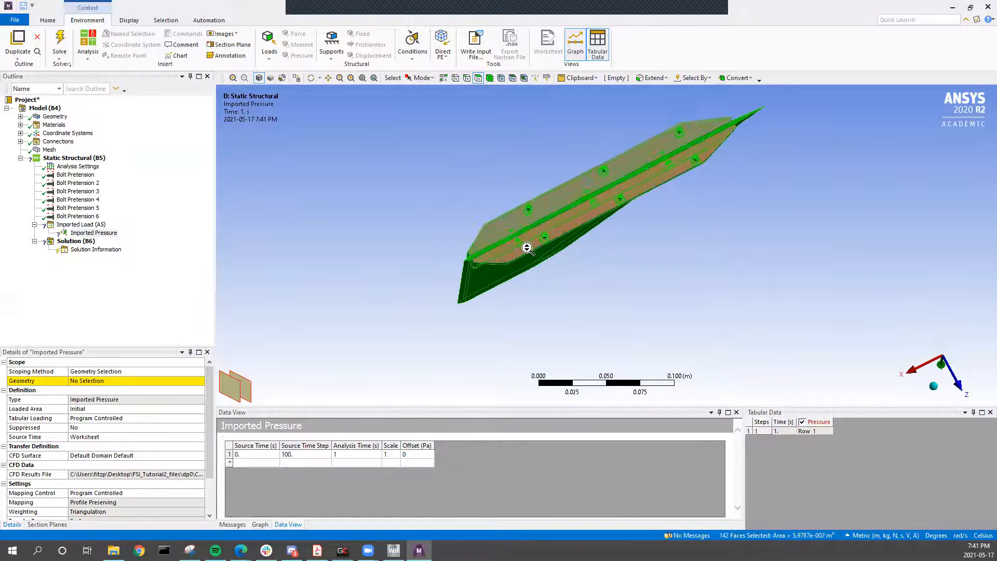
left_click(491, 181, "ctrl")
Remove the cylindrical shank faces of the bolts protruding below the brackets from the face selection.
middle_click_drag(506, 241, 764, 335)
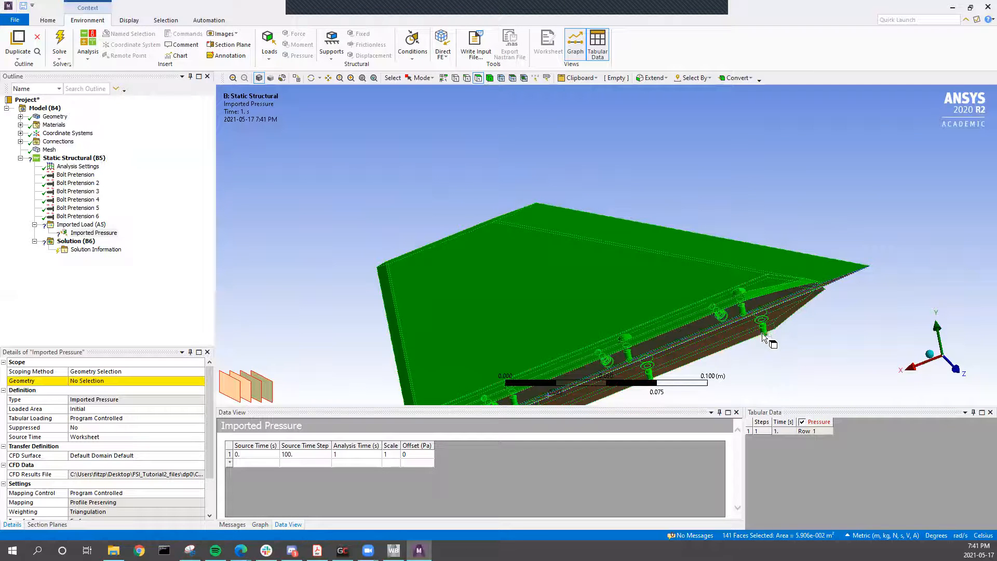
left_click(762, 328, "ctrl")
left_click(743, 308, "ctrl")
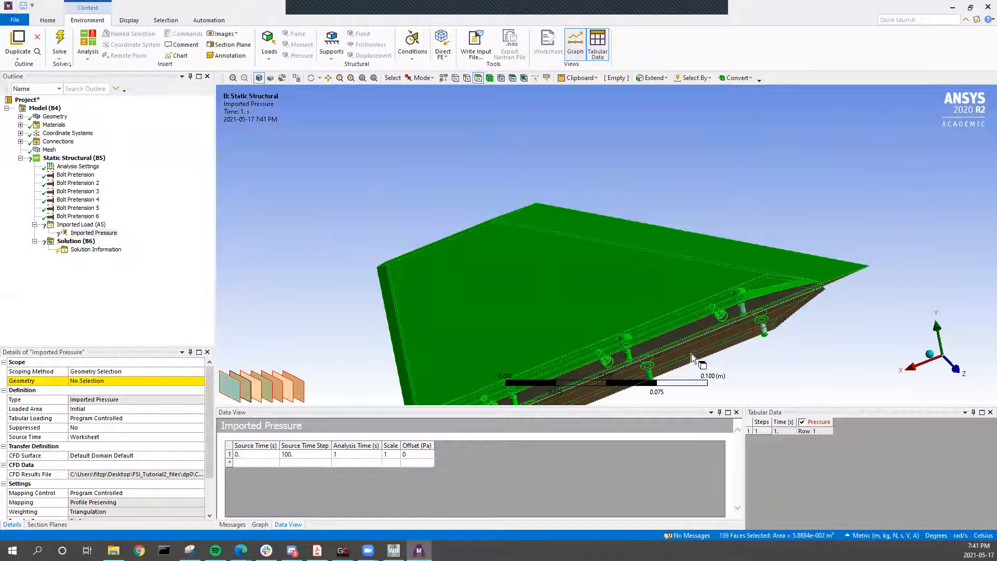
left_click(649, 375, "ctrl")
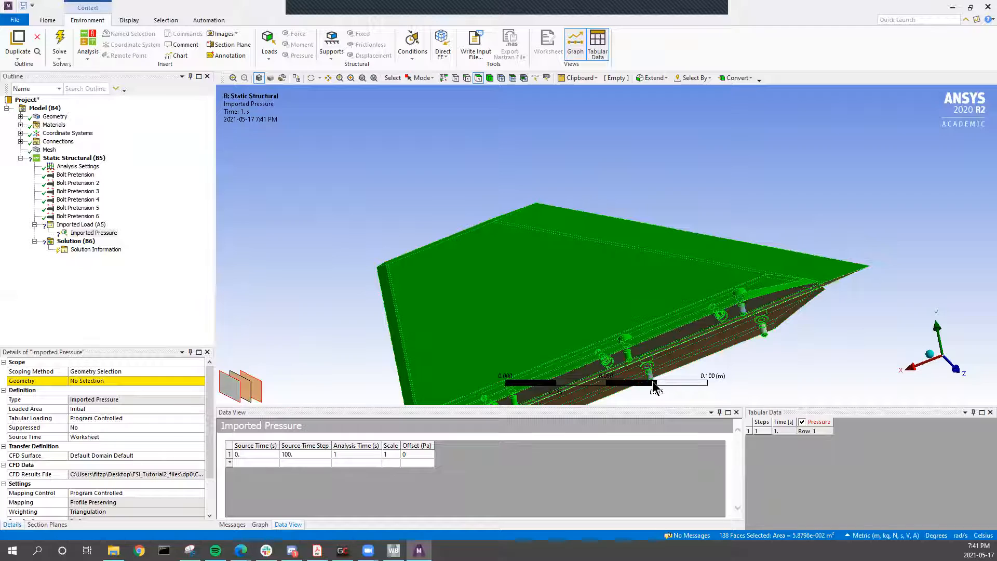
left_click(629, 355, "ctrl")
scroll(613, 283, "up", 5)
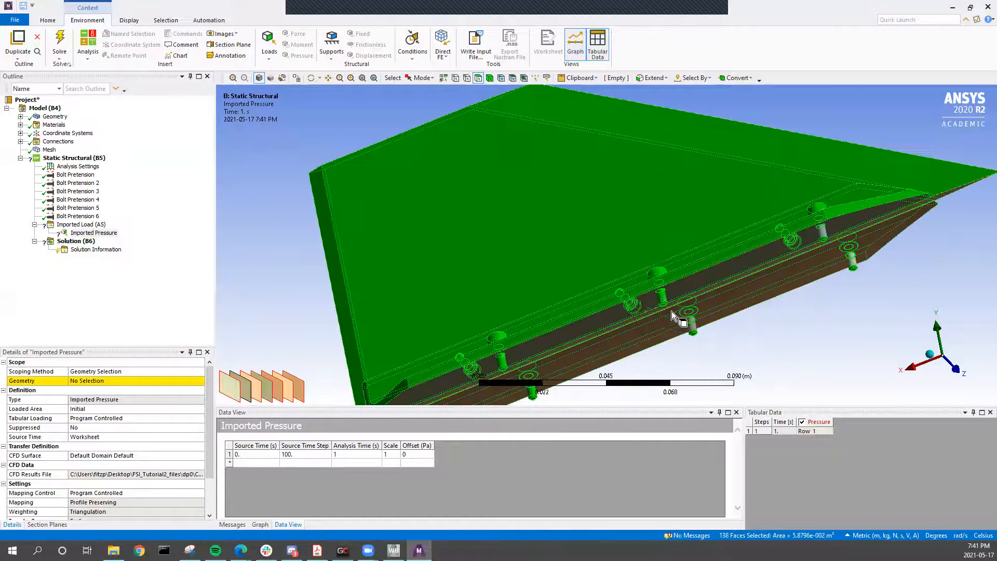
left_click(680, 314, "ctrl")
middle_click_drag(613, 340, 741, 221, "ctrl")
left_click(604, 280, "ctrl")
Remove the lower tip faces and the remaining shank face of the bolt pair at the fin's blunt end from the selection.
scroll(602, 294, "up", 4)
middle_click_drag(559, 237, 492, 133, "ctrl")
left_click(531, 232, "ctrl")
left_click(532, 233, "ctrl")
left_click(611, 291, "ctrl")
left_click(621, 309, "ctrl")
left_click(613, 314, "ctrl")
Remove the small edge and flat end faces at the tips of the middle bolt pair and the pair at the fin's pointed end.
middle_click_drag(606, 244, 367, 349, "ctrl")
middle_click_drag(592, 207, 403, 303, "ctrl")
left_click(549, 258, "ctrl")
left_click(547, 250, "ctrl")
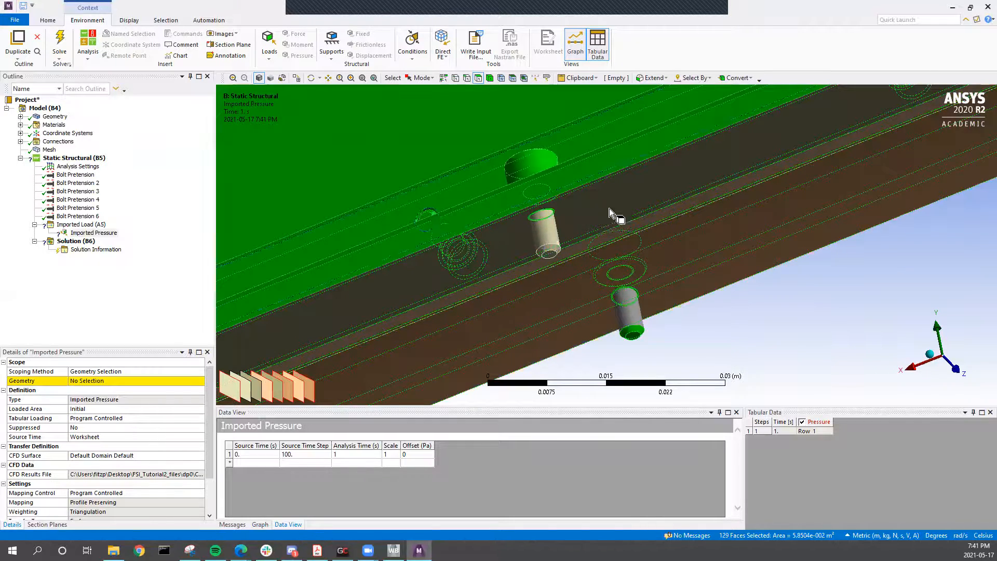
left_click(638, 338, "ctrl")
left_click(636, 334, "ctrl")
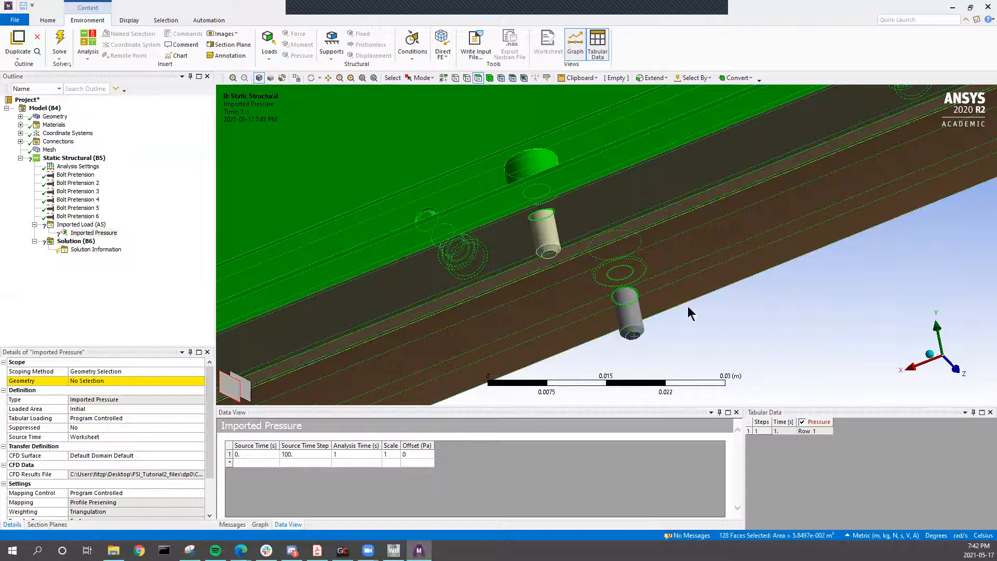
middle_click_drag(724, 245, 389, 349, "ctrl")
left_click(660, 177, "ctrl")
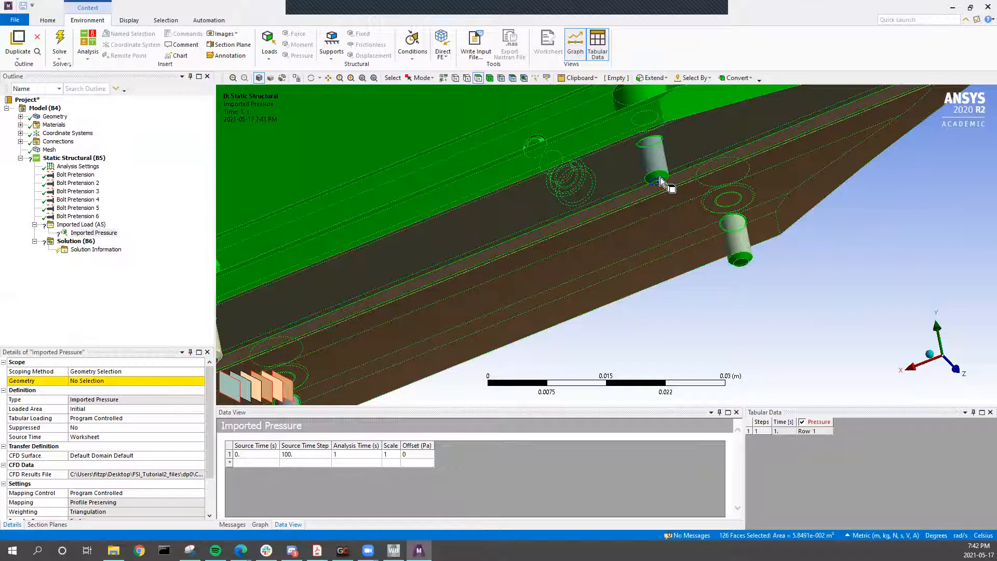
left_click(661, 176, "ctrl")
left_click(734, 259, "ctrl")
left_click(739, 260, "ctrl")
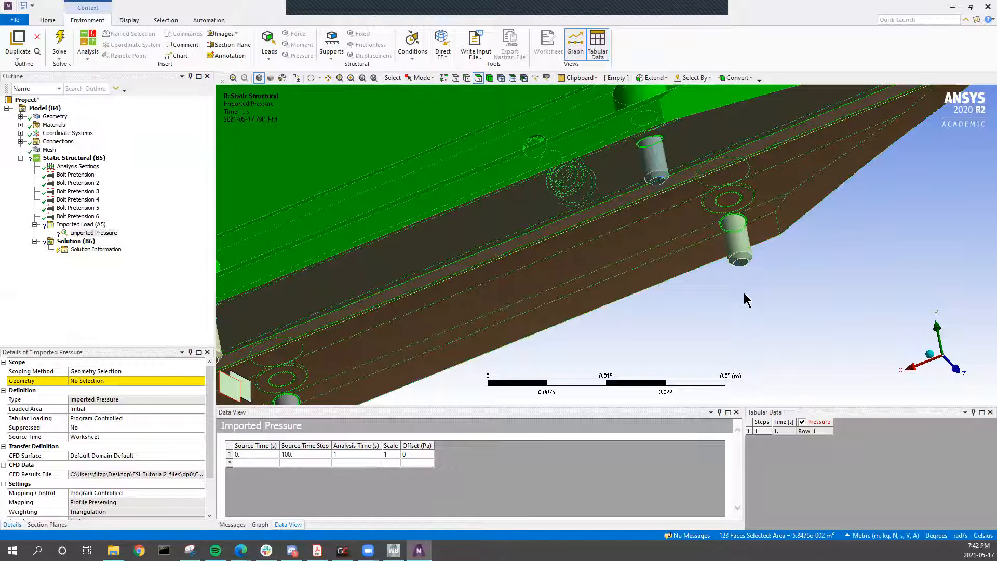
Apply the remaining face selection as the new Imported Pressure's geometry and inspect the scoped faces around the fin.
left_click(108, 381)
left_click(108, 380)
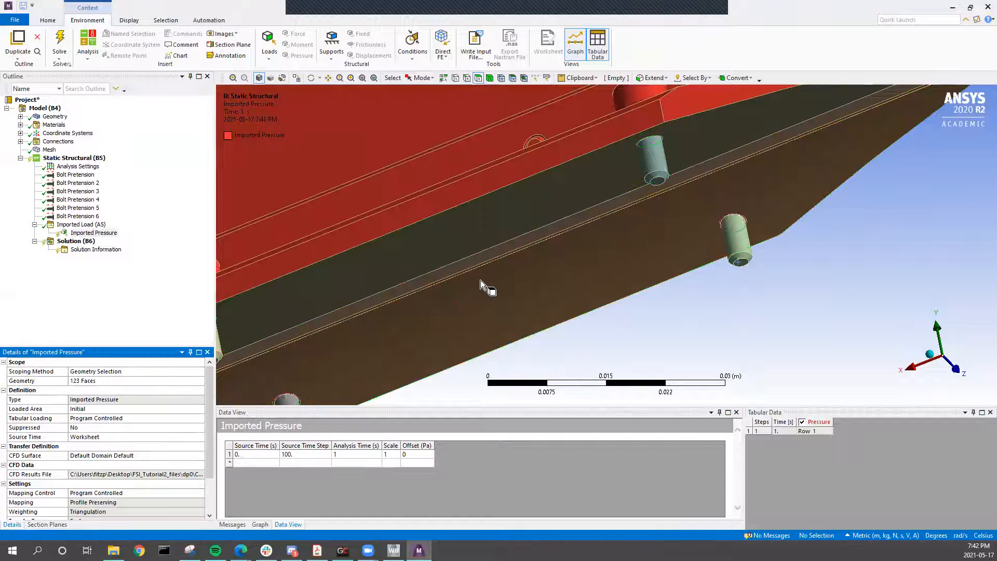
scroll(483, 278, "up", 1)
scroll(488, 274, "down", 5)
middle_click_drag(490, 273, 291, 306)
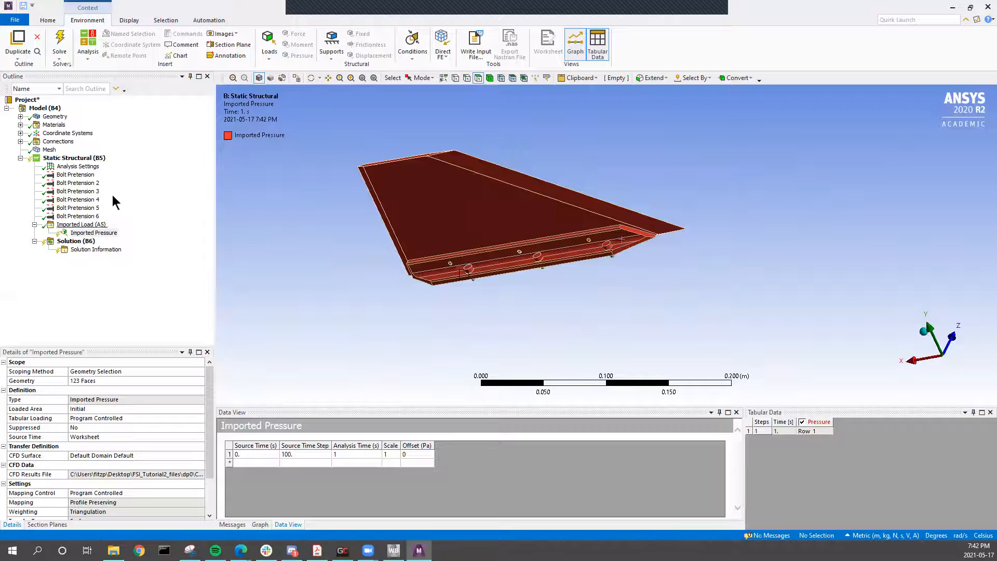
left_click(37, 250)
right_click(71, 242)
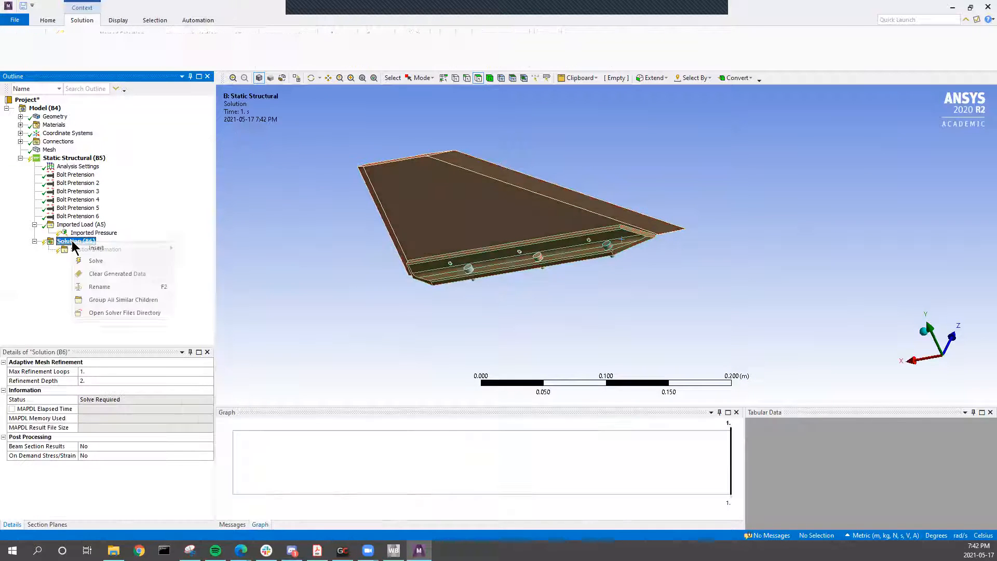
left_click(44, 270)
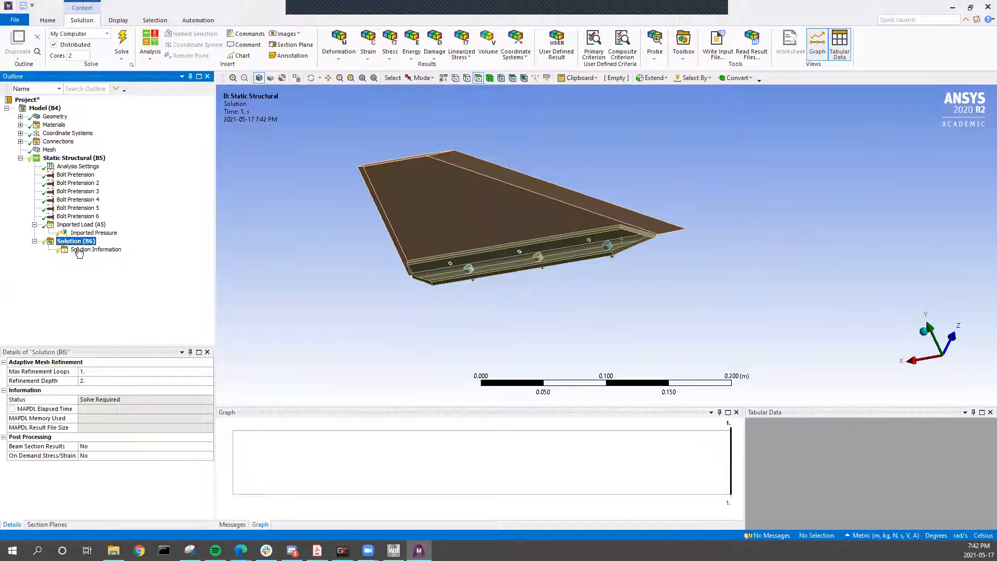
right_click(79, 246)
mouse_move(111, 250)
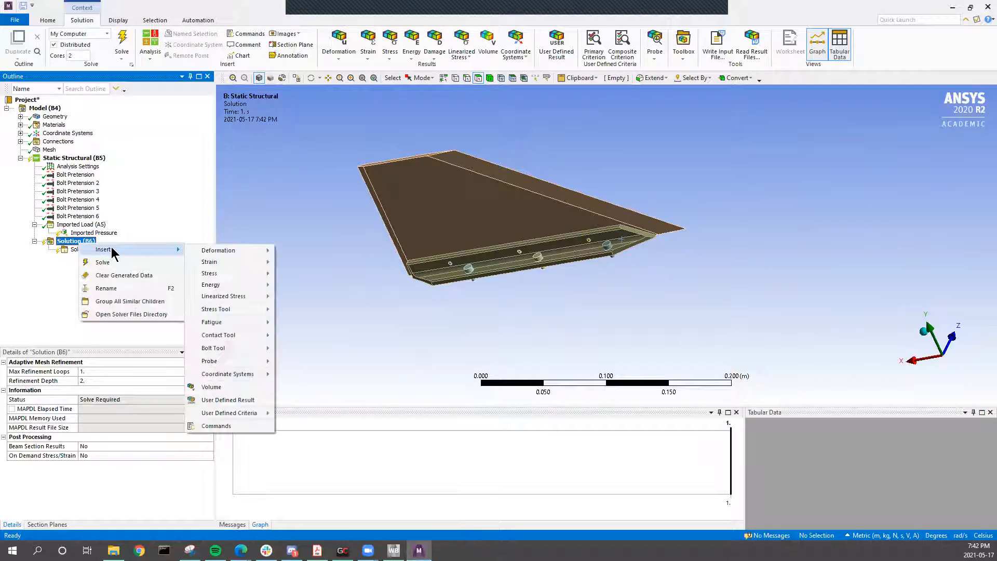
left_click(61, 271)
Insert an Equivalent (von-Mises) stress result under Solution (B6).
right_click(76, 243)
mouse_move(127, 253)
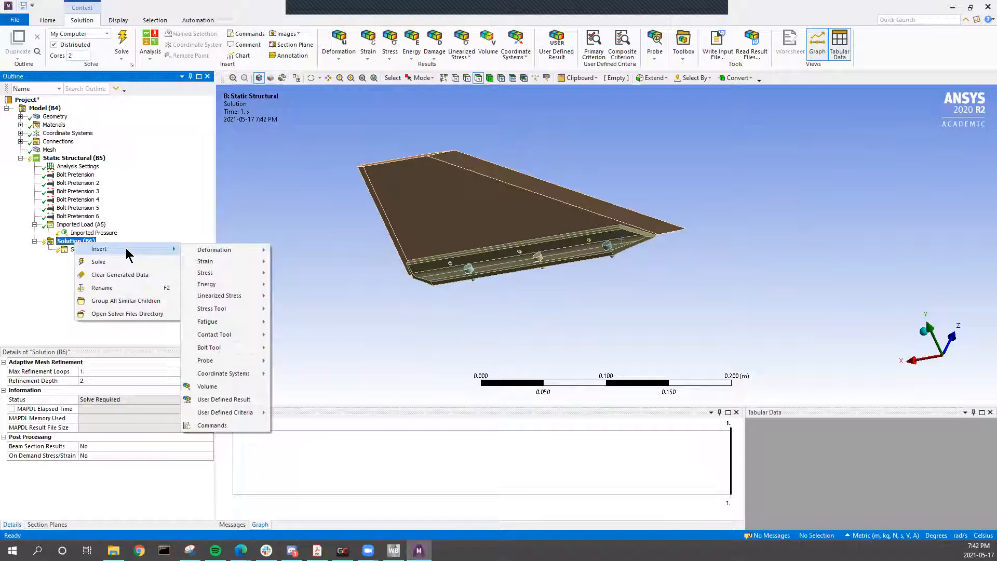
mouse_move(206, 273)
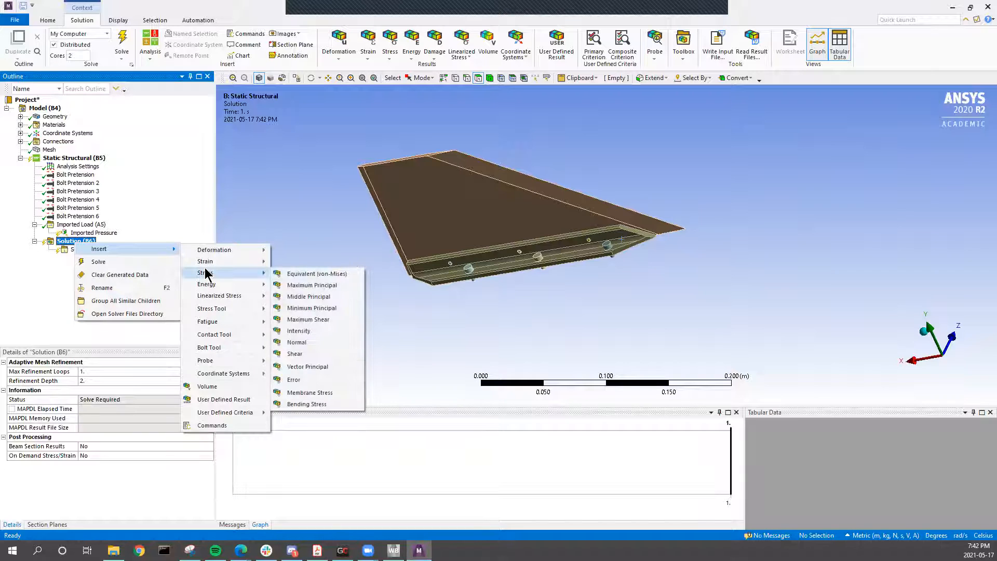
left_click(318, 274)
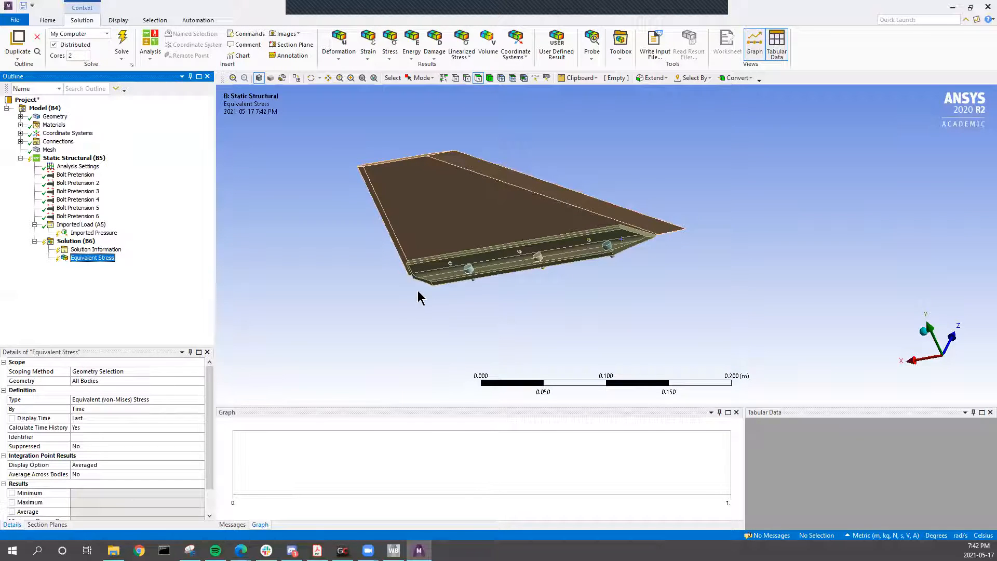
scroll(491, 272, "up", 2)
middle_click_drag(459, 291, 542, 263)
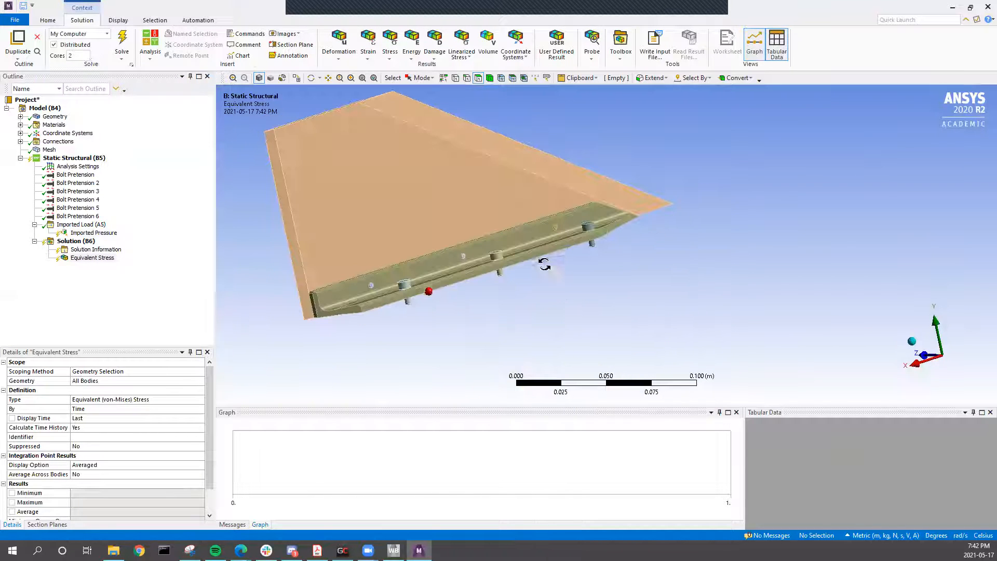
right_click(86, 242)
mouse_move(155, 250)
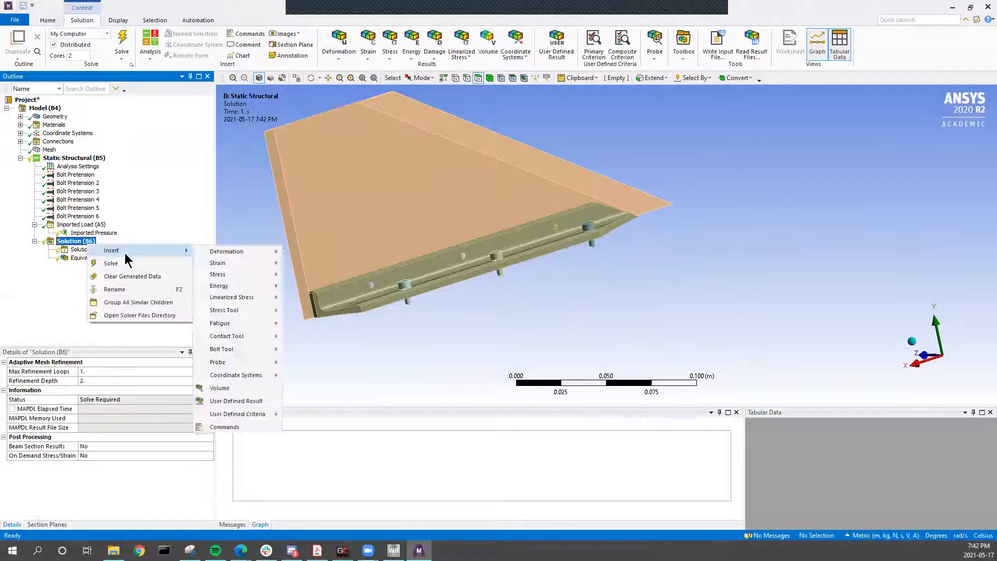
mouse_move(250, 274)
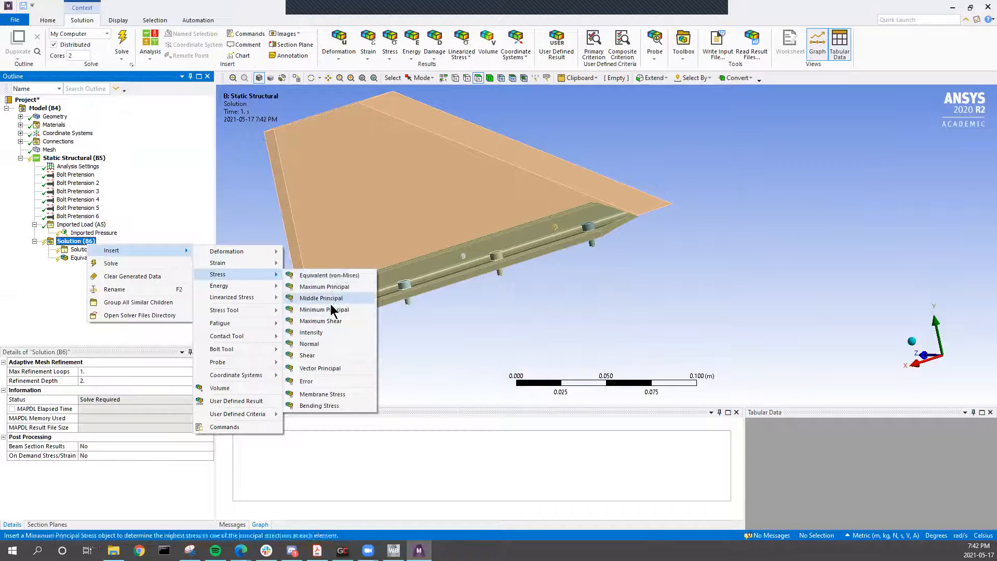
left_click(121, 271)
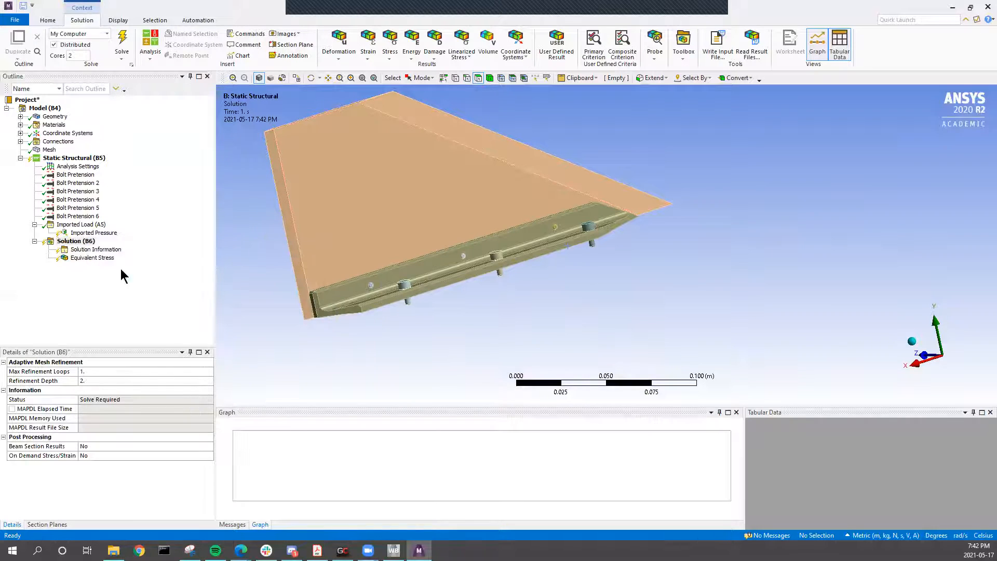
Insert a Total Deformation result under Solution (B6) and solve the structural analysis.
right_click(86, 244)
mouse_move(106, 248)
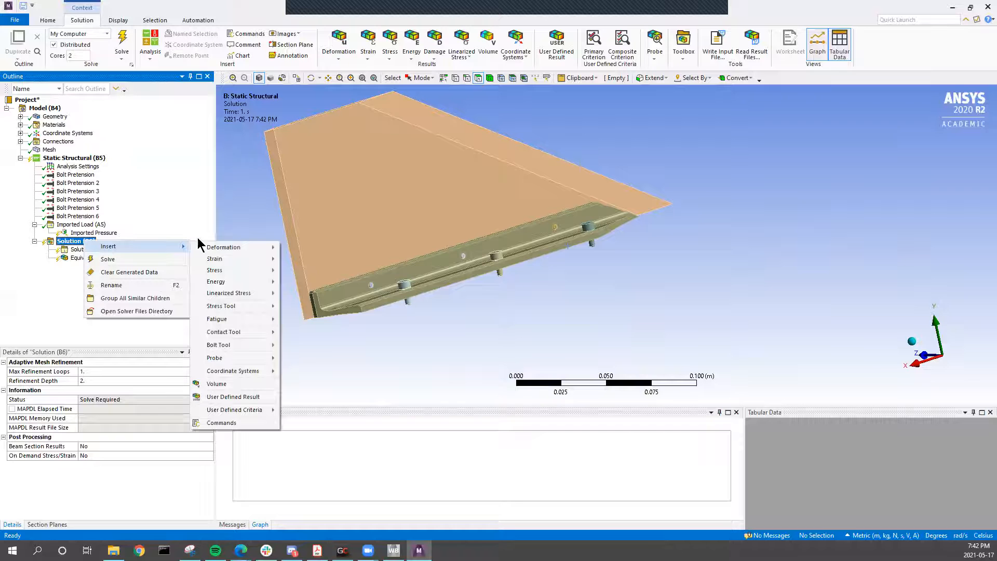
mouse_move(248, 253)
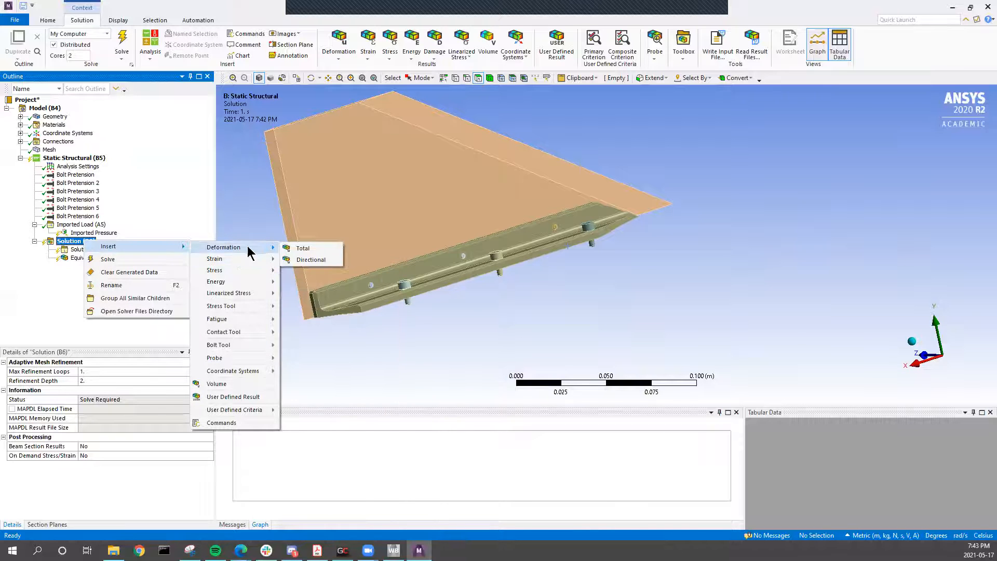
left_click(301, 248)
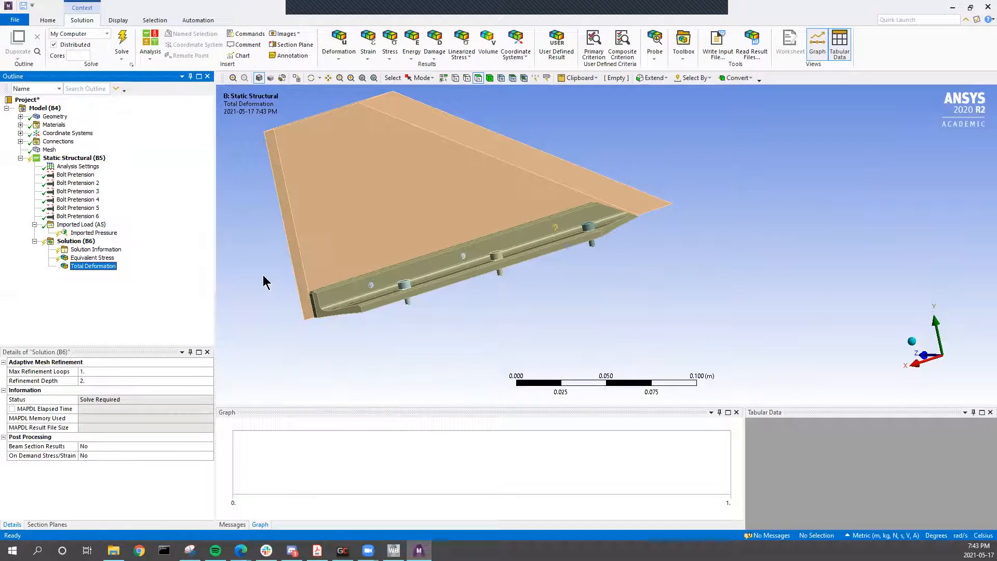
right_click(87, 244)
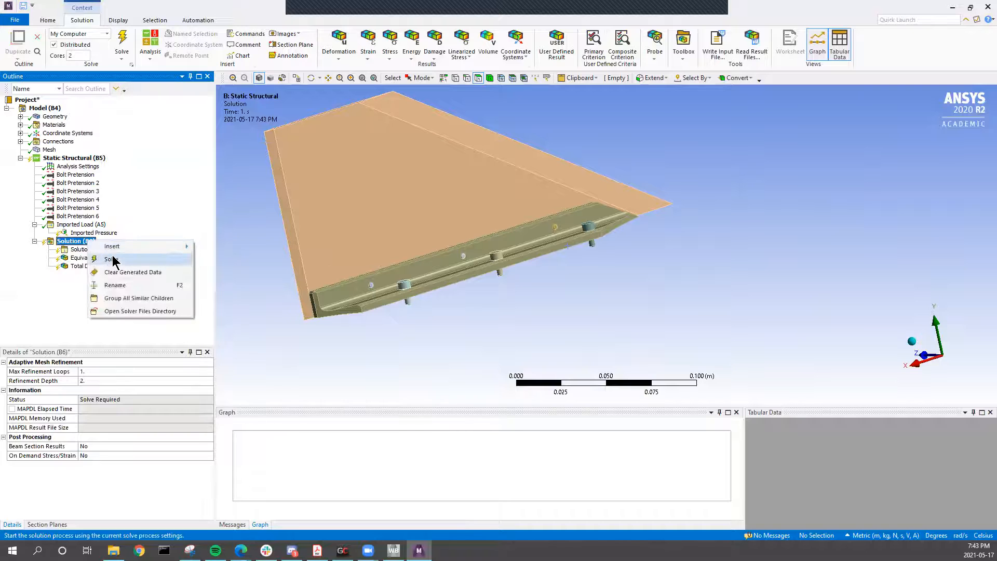
left_click(111, 259)
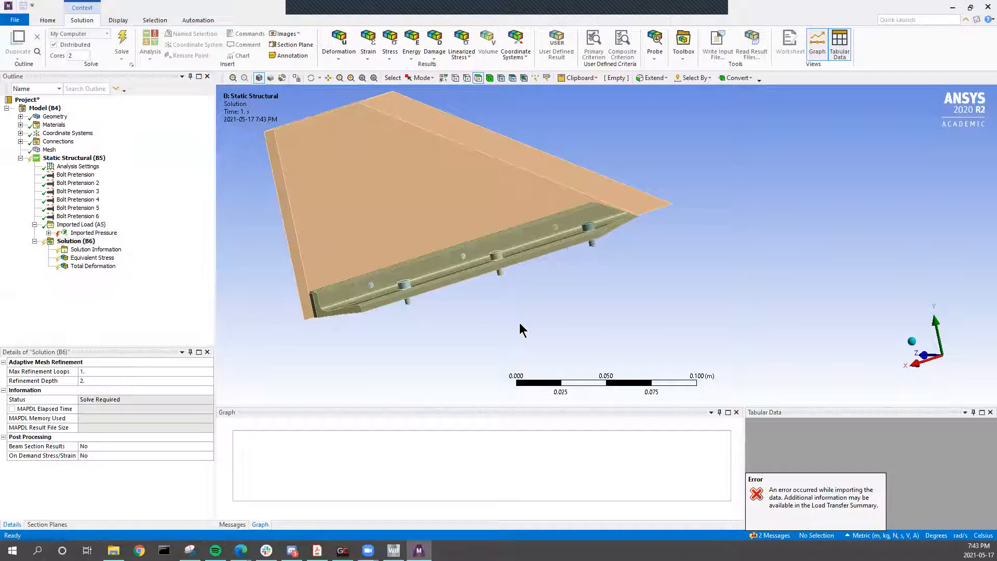
Display the Imported Pressure load and examine its distribution over the fin and mounting bracket.
middle_click_drag(519, 324, 452, 338)
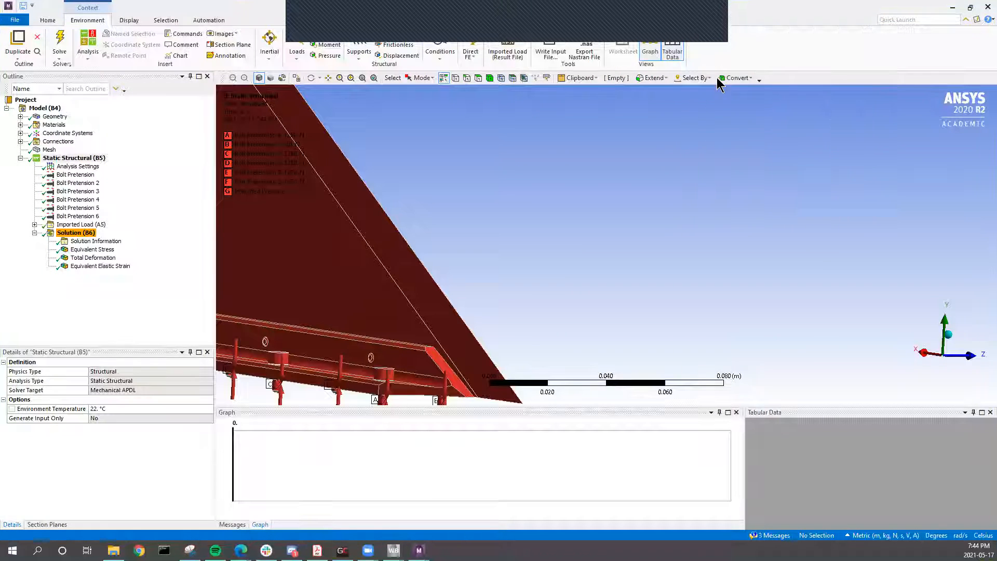
mouse_move(470, 287)
middle_mouse_down()
mouse_move(429, 289)
mouse_move(396, 267)
mouse_move(408, 245)
mouse_move(432, 312)
mouse_move(456, 282)
mouse_move(466, 293)
middle_mouse_up()
scroll(465, 294, "up", 3)
scroll(435, 309, "down", 5)
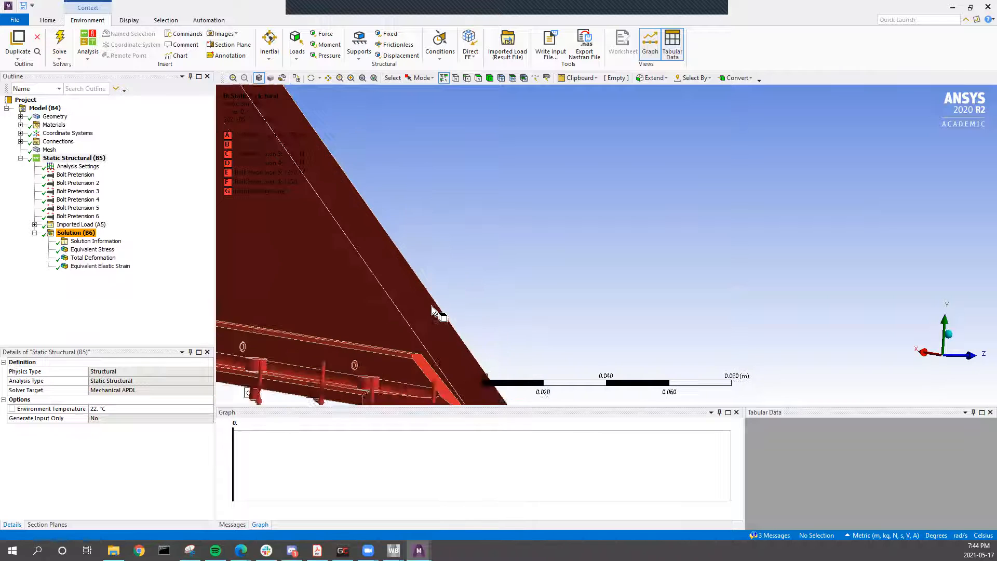
left_click(34, 224)
left_click(94, 233)
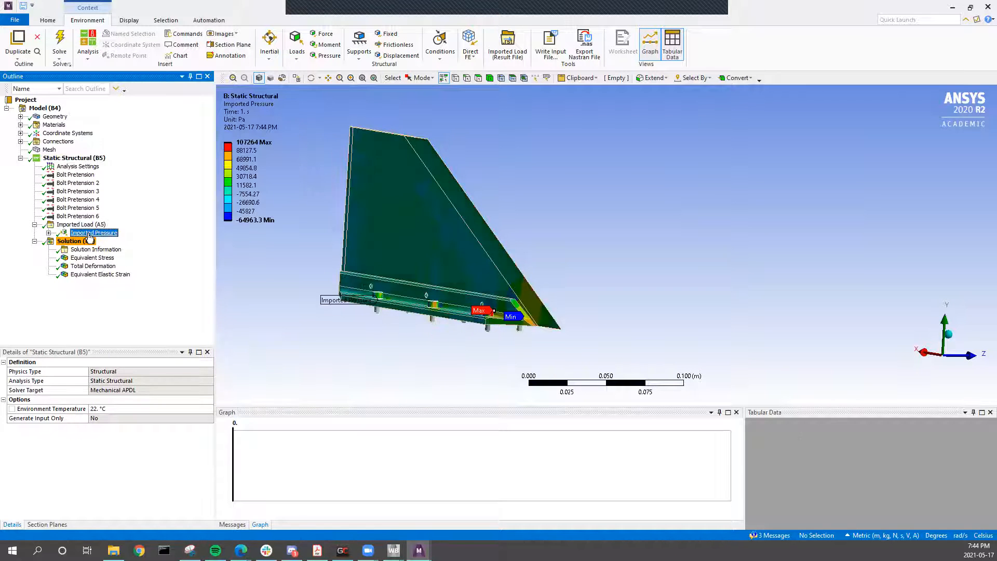
middle_click_drag(311, 289, 258, 275)
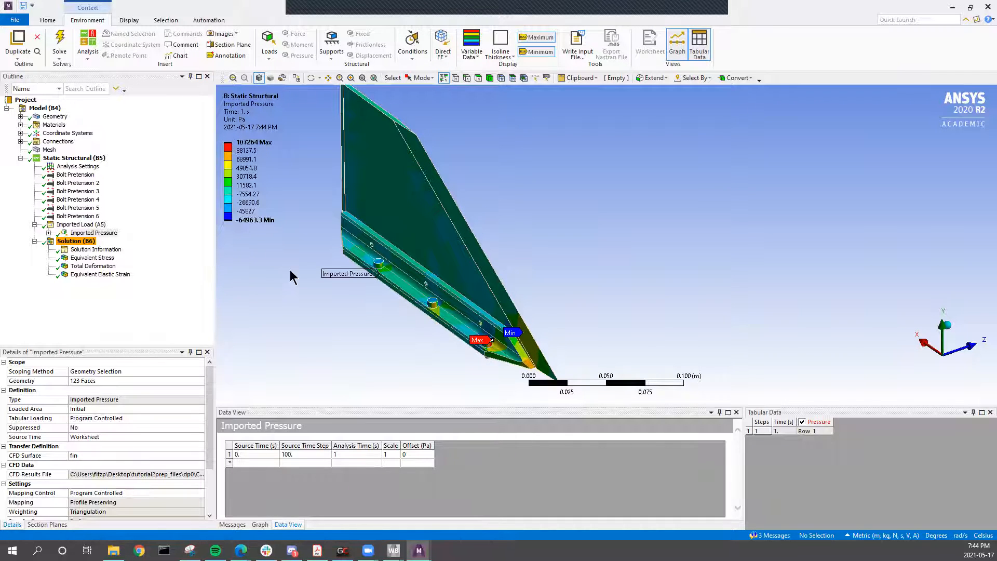
Display the Equivalent Stress result and examine the stress contours on both sides of the fin and at the bolts.
left_click(77, 258)
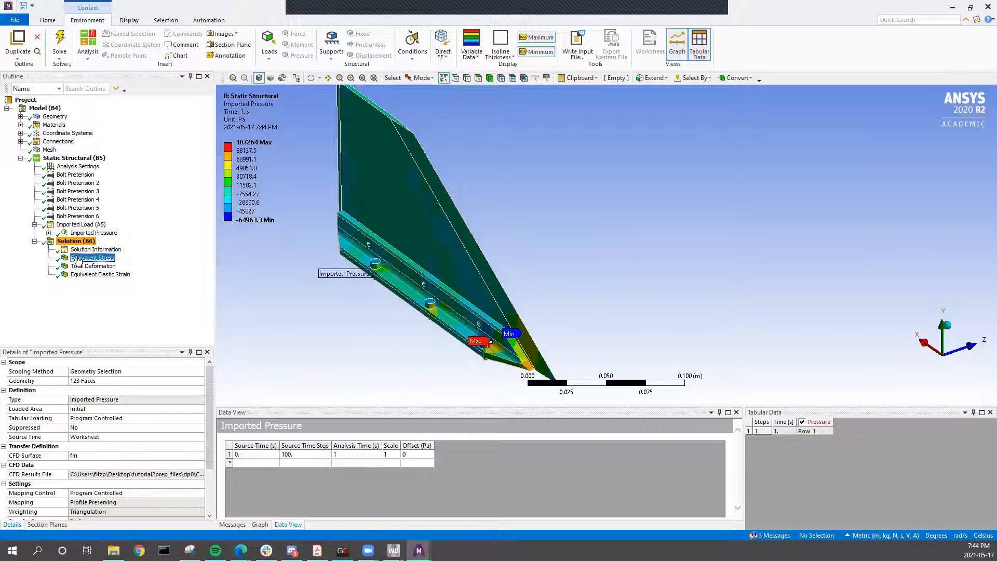
middle_click_drag(456, 296, 368, 92)
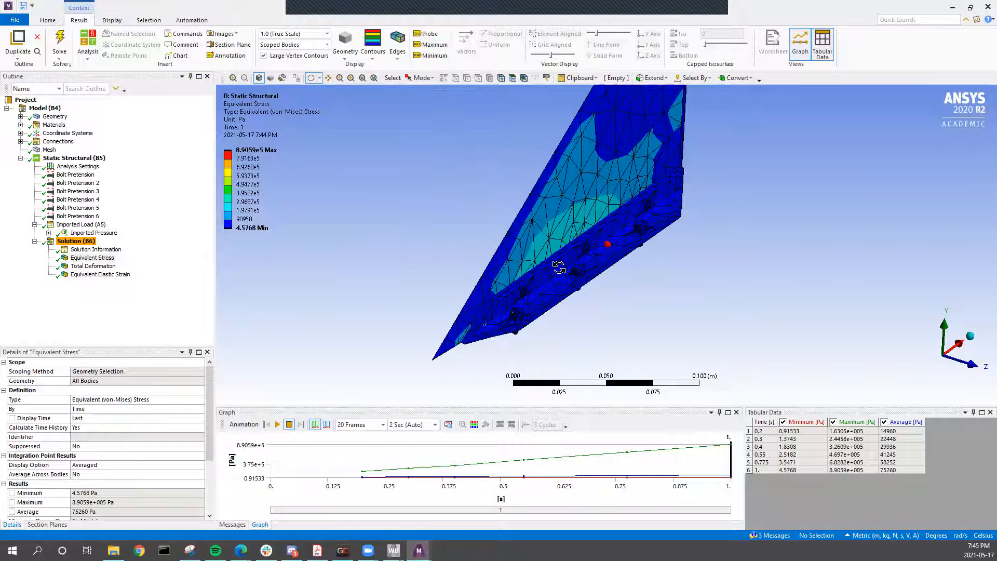
right_click(554, 293)
left_click(543, 341)
scroll(587, 283, "down", 1)
scroll(587, 284, "up", 1)
left_click_drag(586, 283, 599, 253)
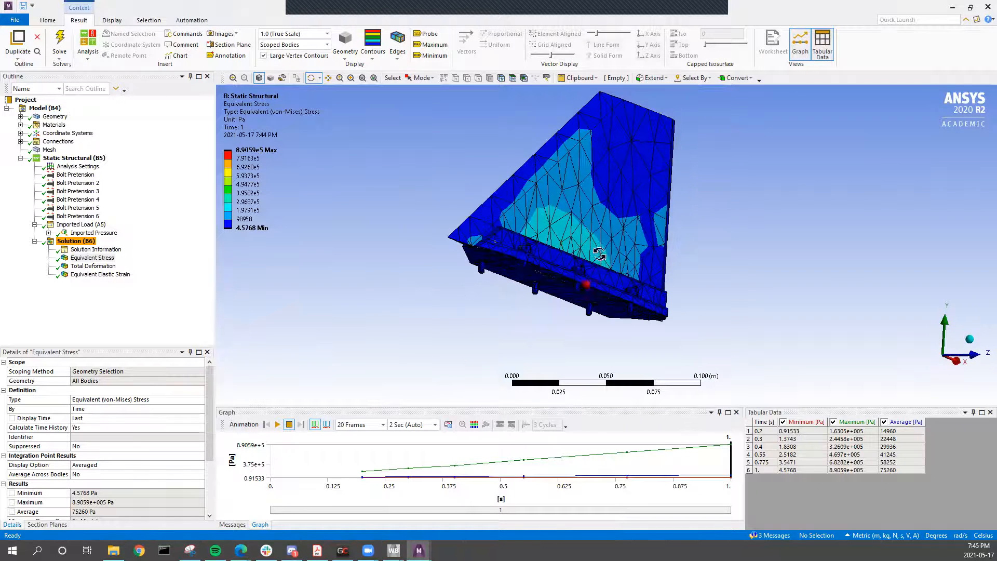
left_click_drag(502, 268, 615, 107)
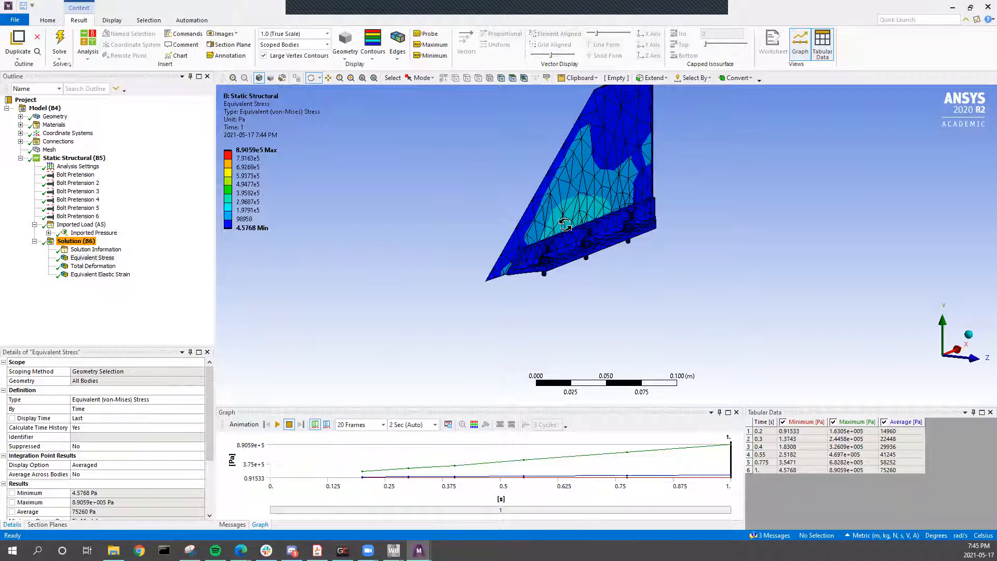
left_click_drag(405, 263, 573, 305)
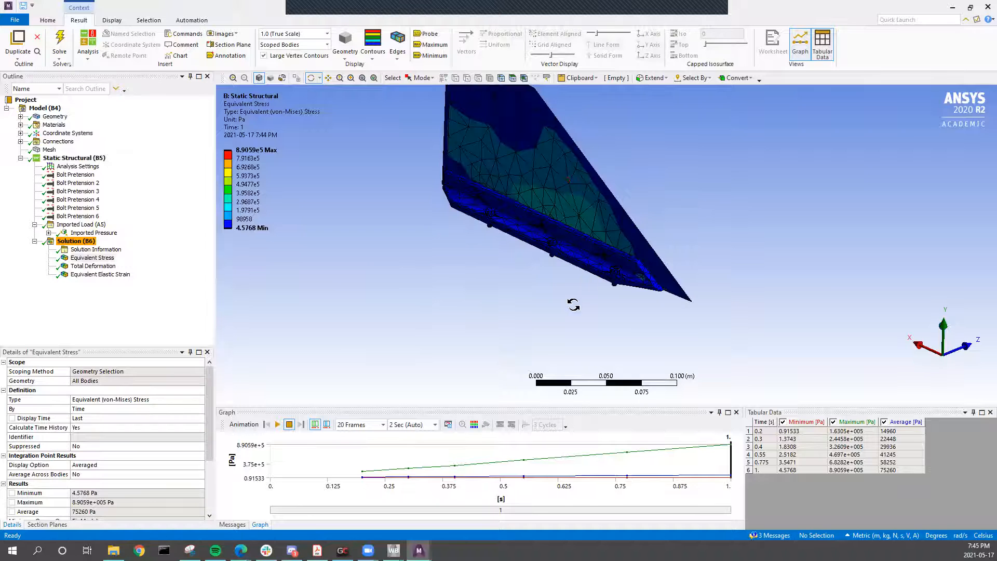
Display the Total Deformation result and examine the deformation of the fin, bracket and bolts from several angles.
left_click(94, 265)
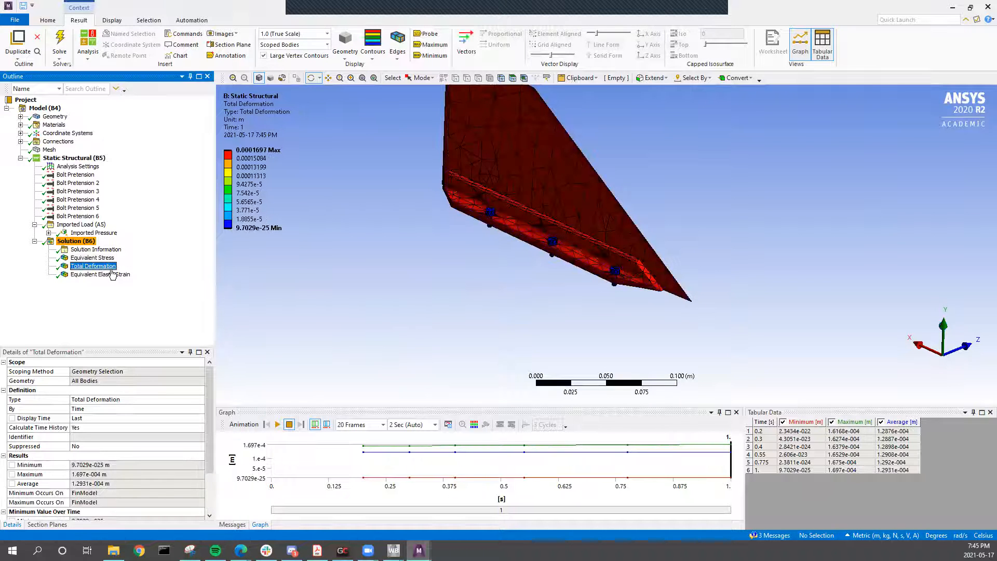
scroll(499, 249, "up", 3)
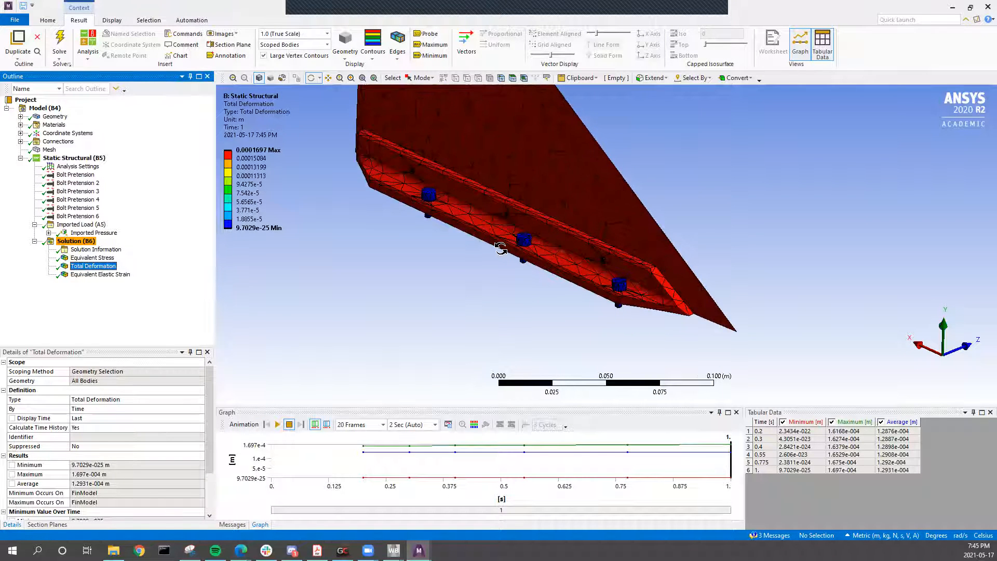
left_click_drag(500, 249, 528, 185)
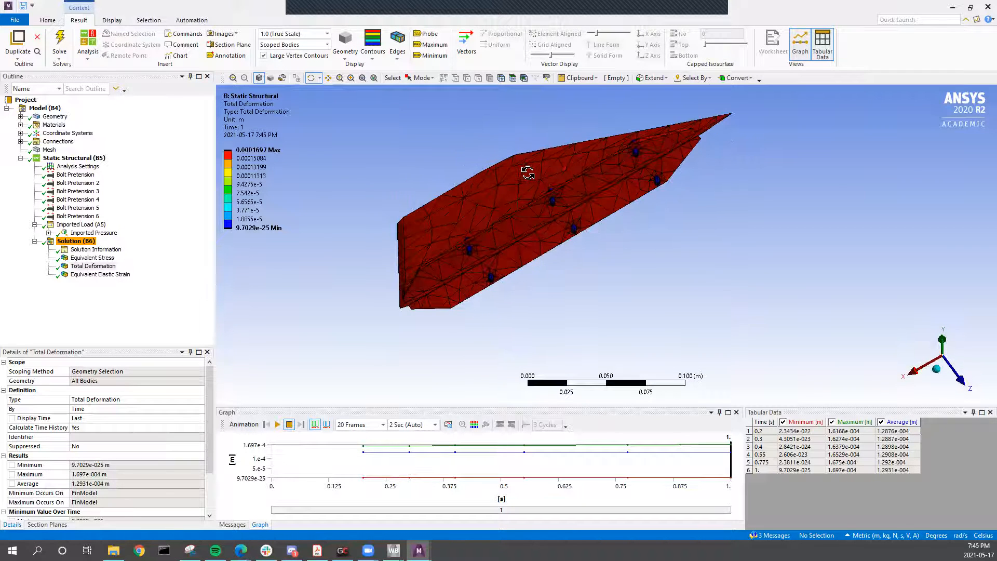
left_click_drag(525, 187, 451, 160)
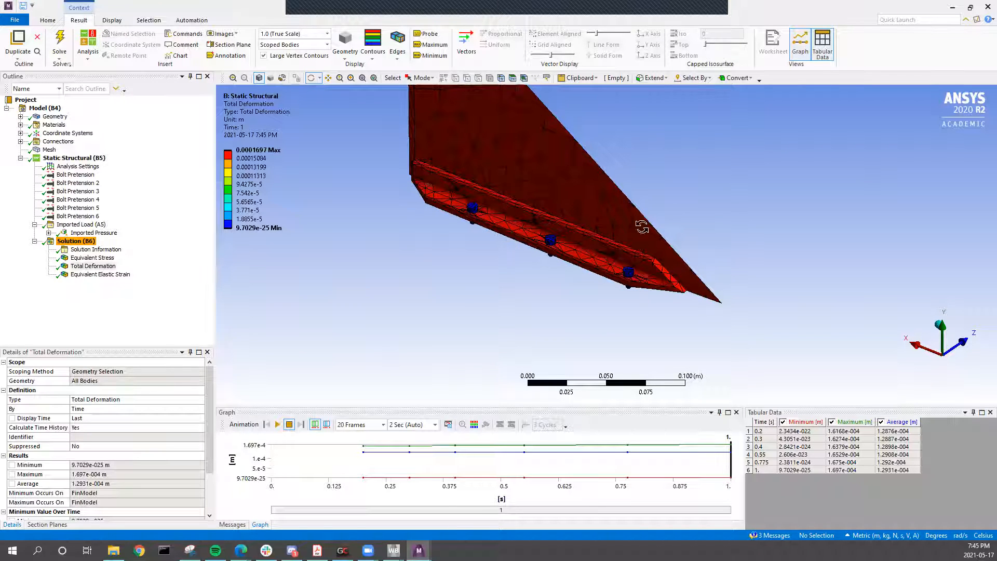
scroll(597, 308, "up", 4)
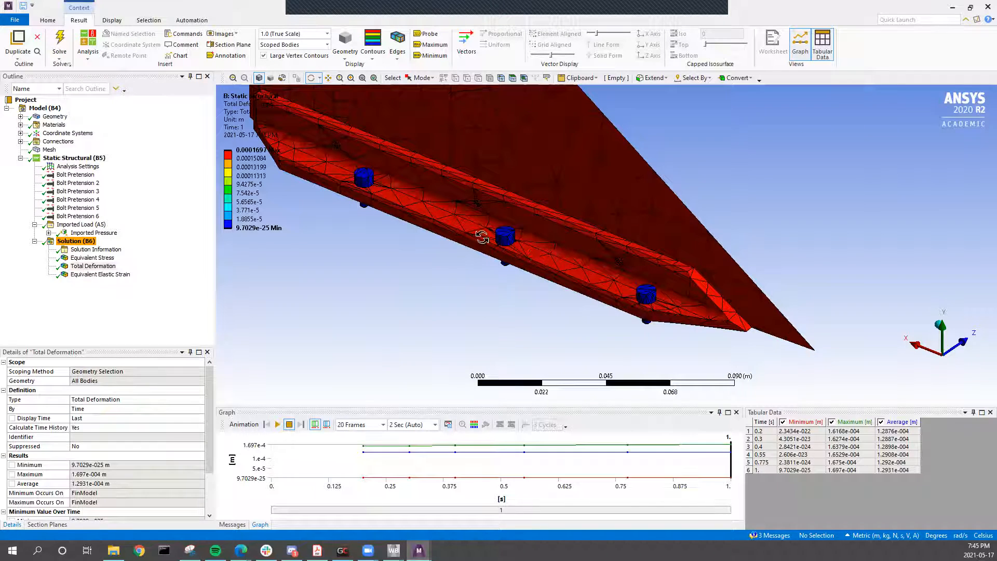
scroll(548, 305, "down", 5)
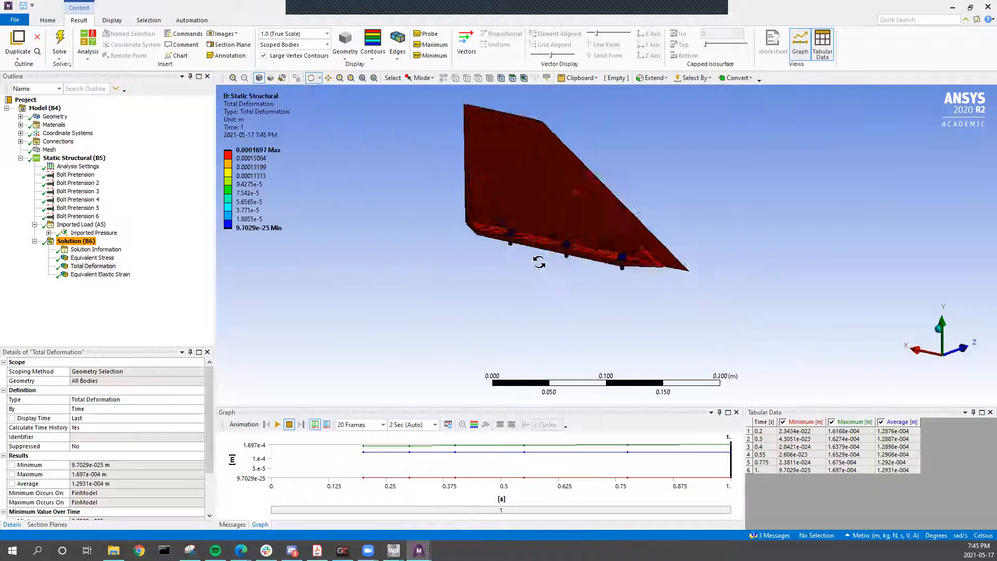
left_click_drag(539, 263, 451, 293)
Display the Equivalent Elastic Strain result and examine the strain contours on both sides of the fin.
left_click(86, 275)
left_click_drag(541, 271, 273, 280)
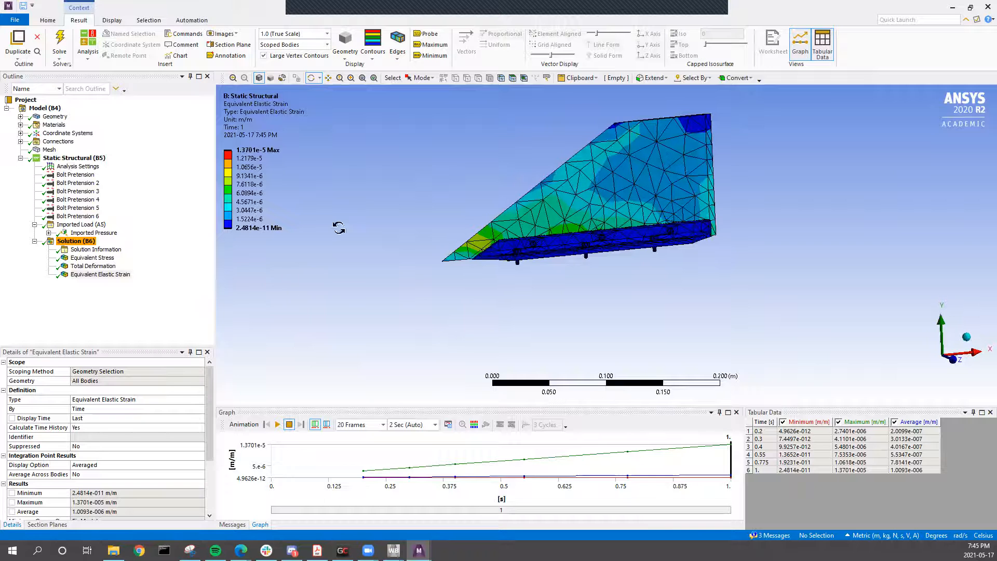
left_click_drag(601, 264, 864, 265)
Return to the Equivalent Stress result and compare the fin's contours with the stress legend.
left_click(92, 258)
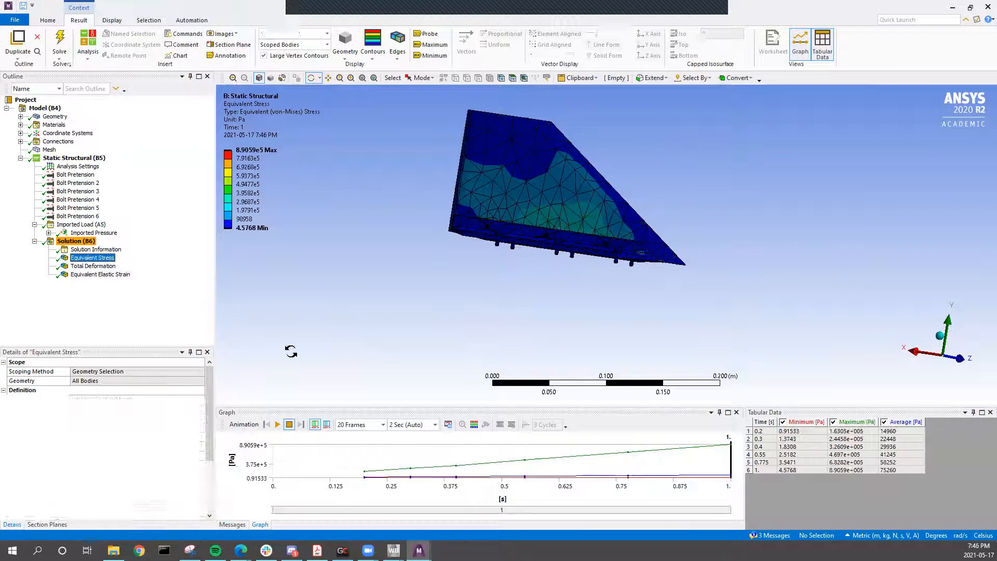
scroll(547, 254, "up", 1)
scroll(546, 252, "down", 3)
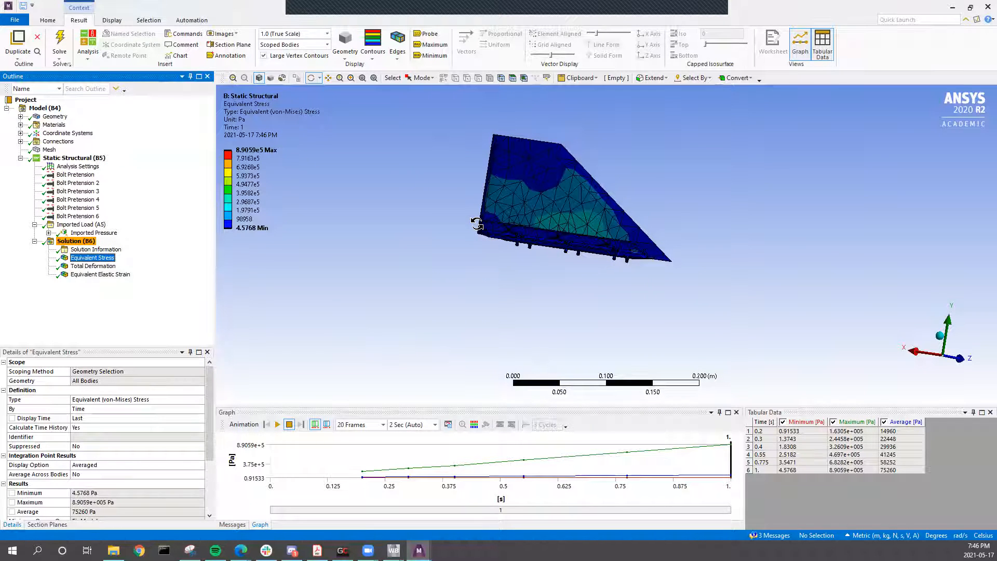
left_click_drag(535, 218, 434, 248)
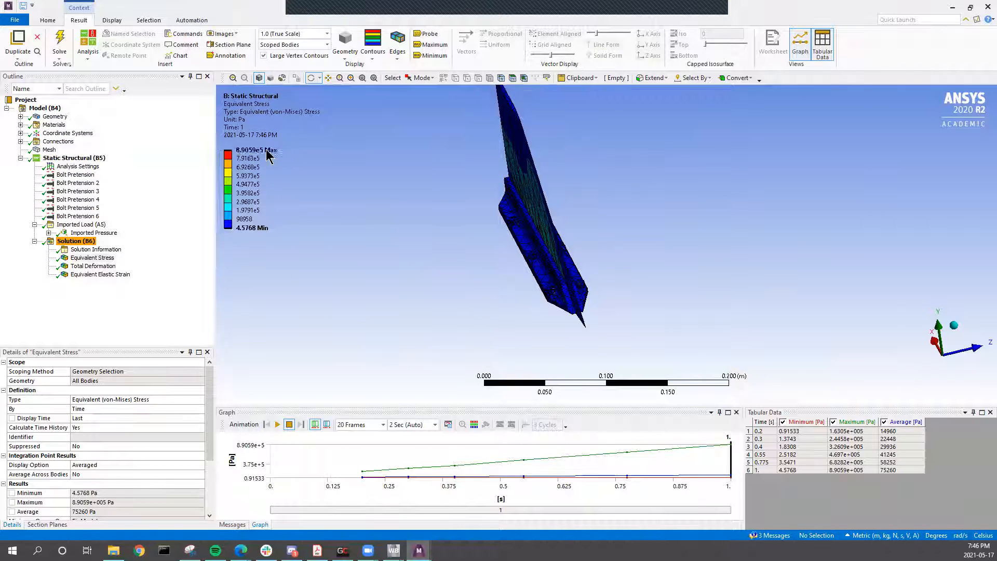
left_click_drag(608, 315, 824, 273)
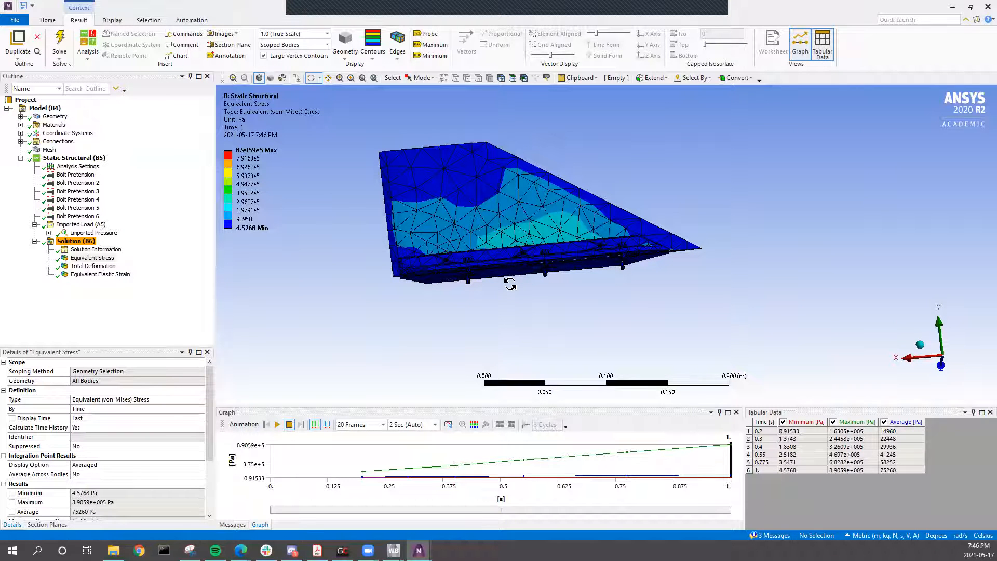
left_click_drag(539, 295, 479, 324)
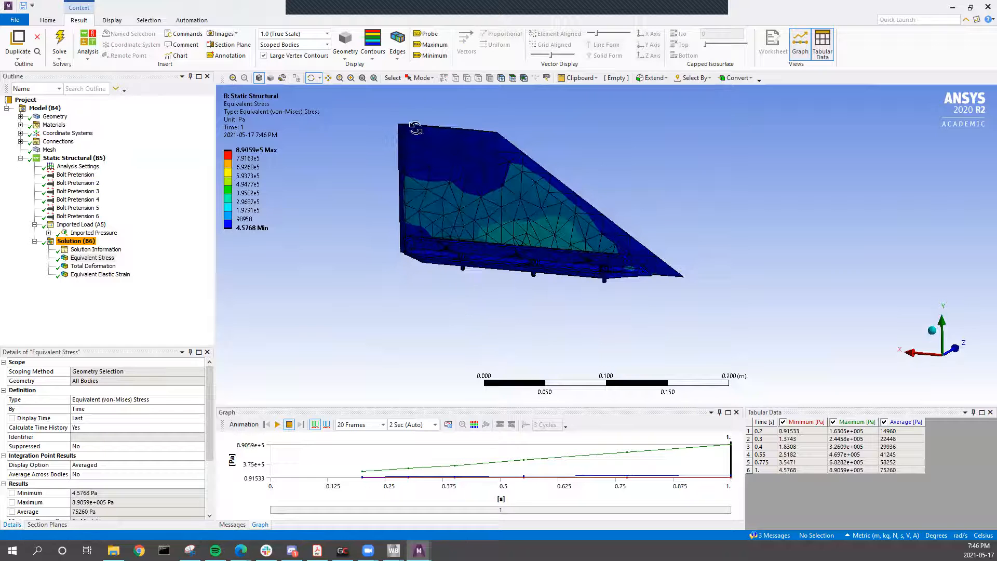
left_click(427, 33)
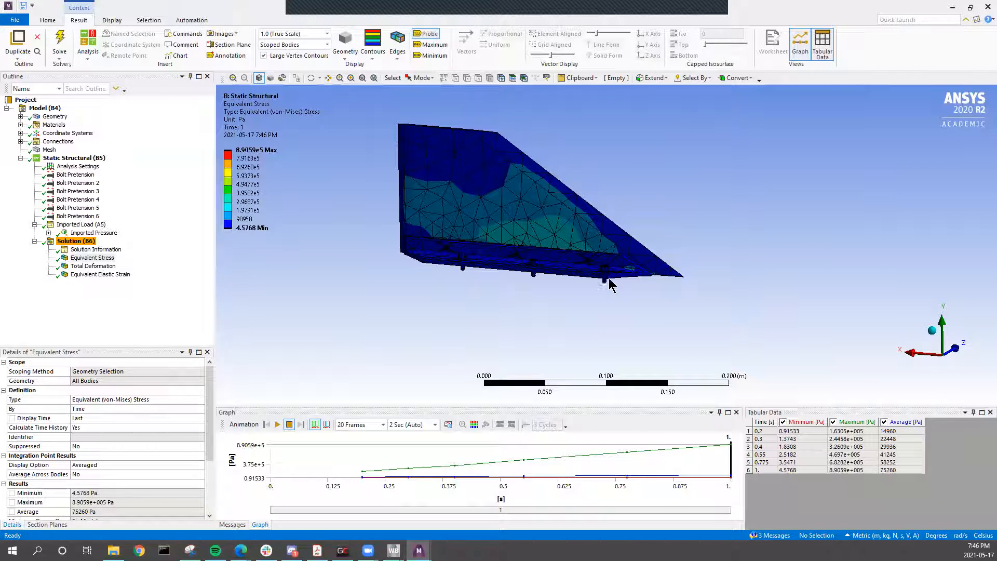
left_click(422, 36)
middle_click_drag(547, 193, 323, 188)
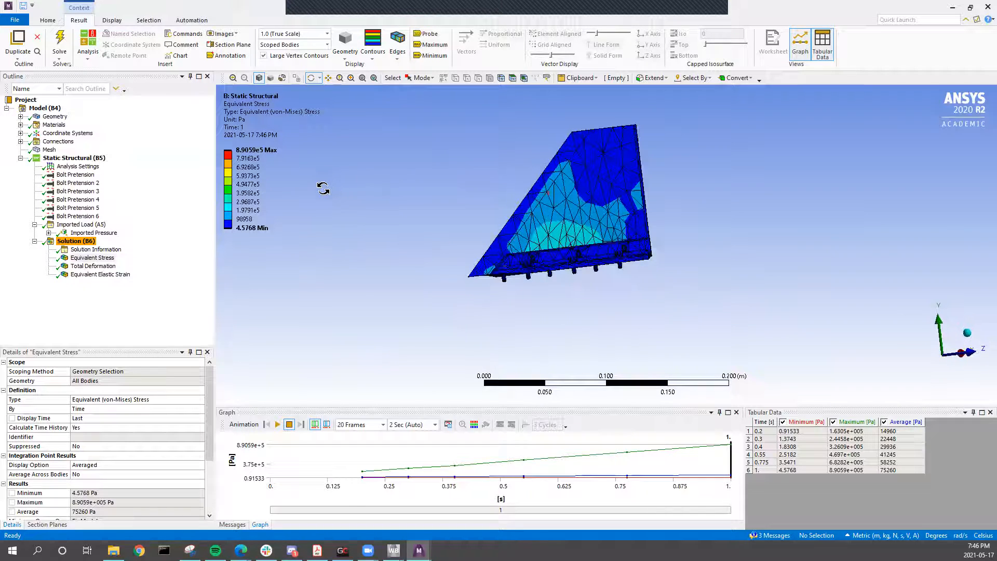
left_click(393, 53)
left_click(393, 53)
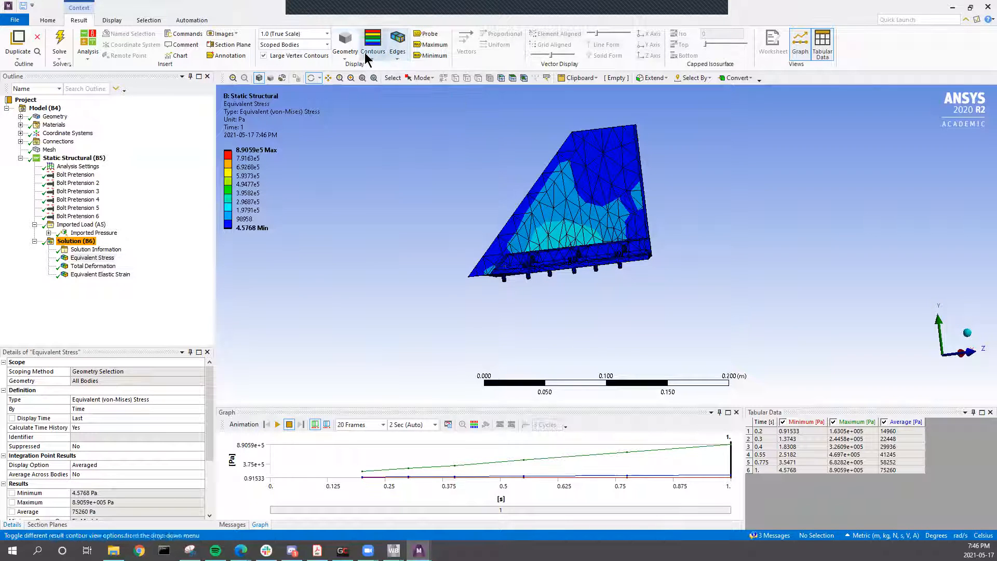
Set the deformation scale factor of the stress display to 83 (Auto Scale) and view the exaggerated shape.
left_click(326, 34)
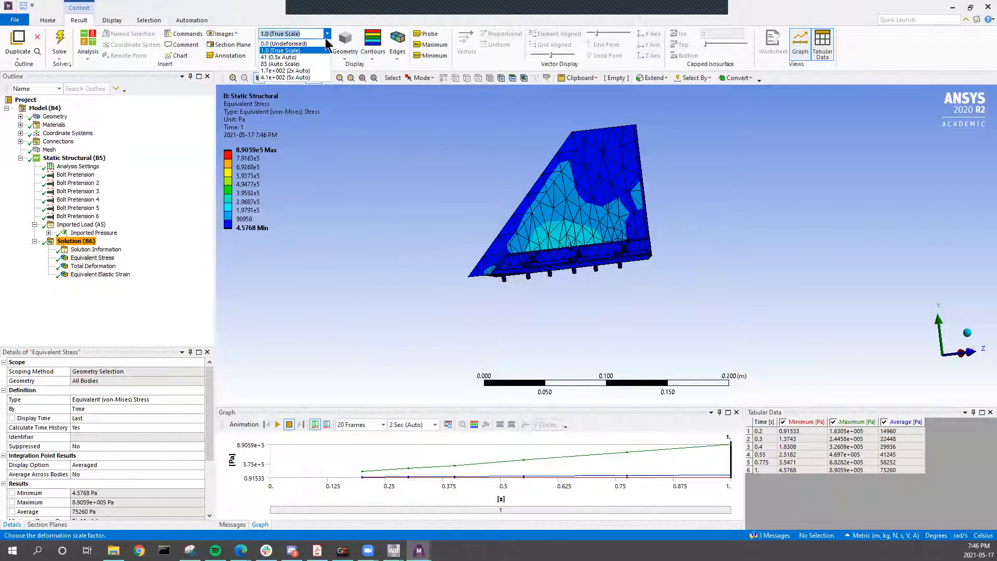
left_click(303, 64)
left_click_drag(505, 205, 566, 249)
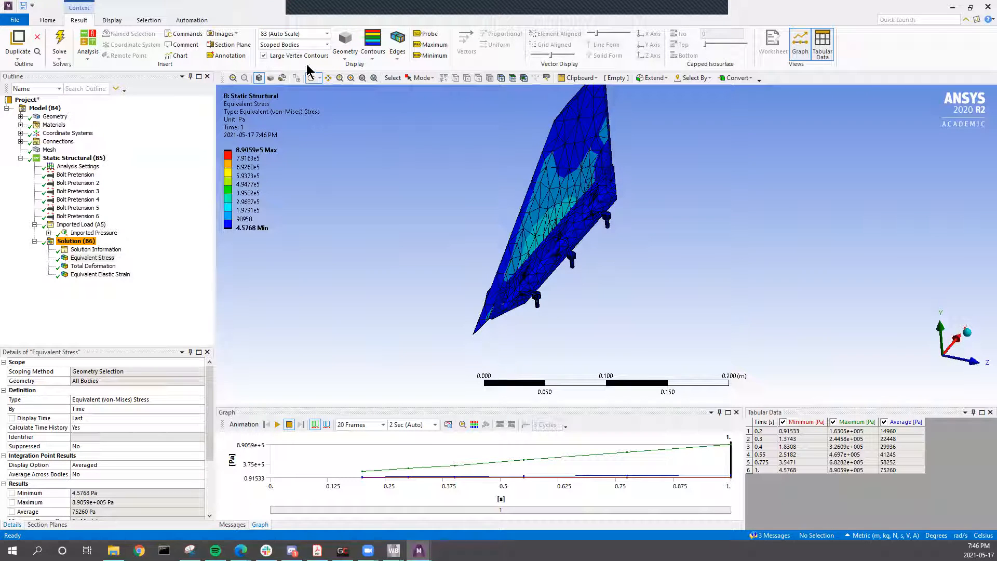
Set the deformation scale factor to 0.0 (Undeformed) and inspect the stress contours around the fin.
left_click(326, 33)
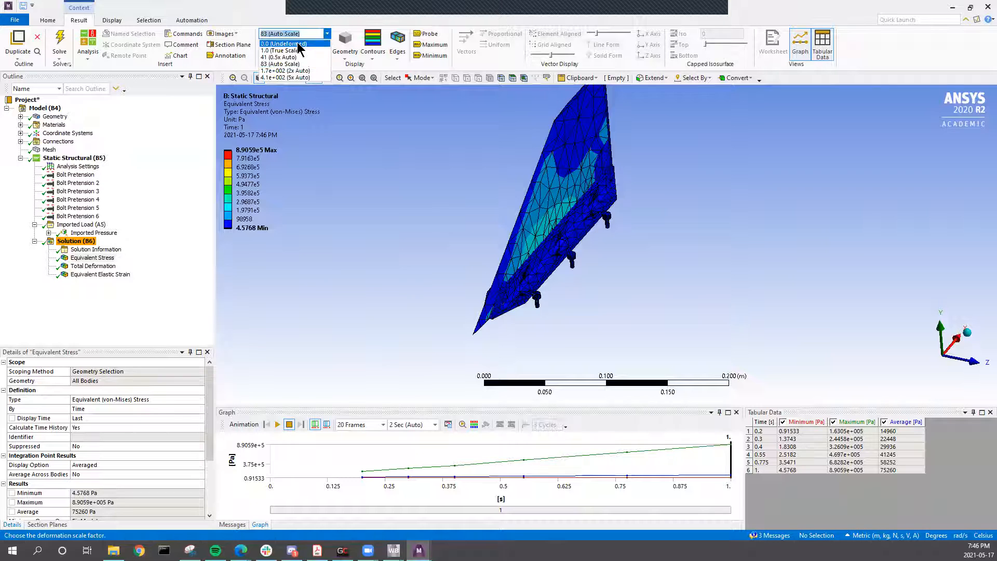
left_click(298, 44)
mouse_move(583, 327)
left_mouse_down()
mouse_move(596, 296)
mouse_move(575, 312)
left_mouse_up()
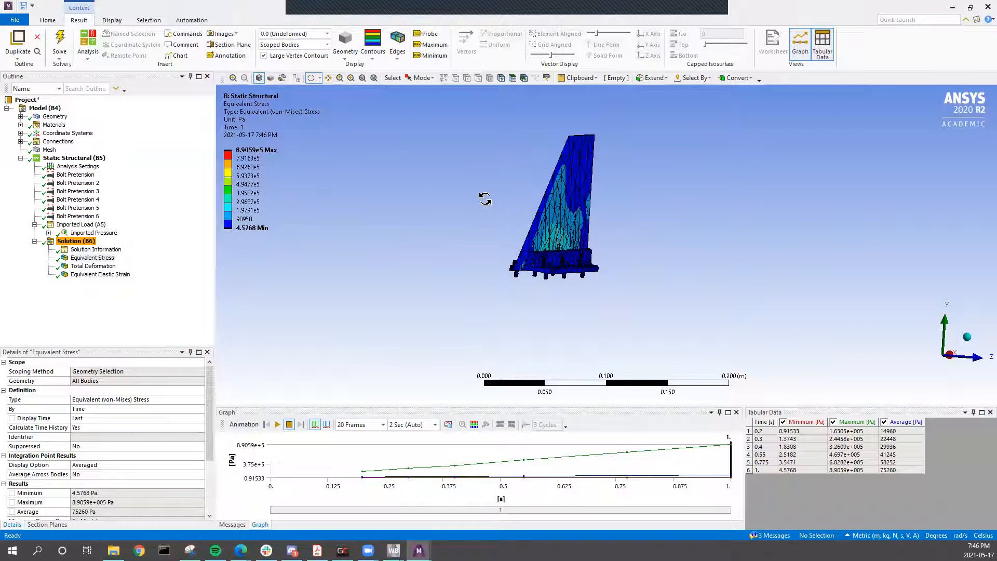
left_click_drag(583, 261, 580, 289)
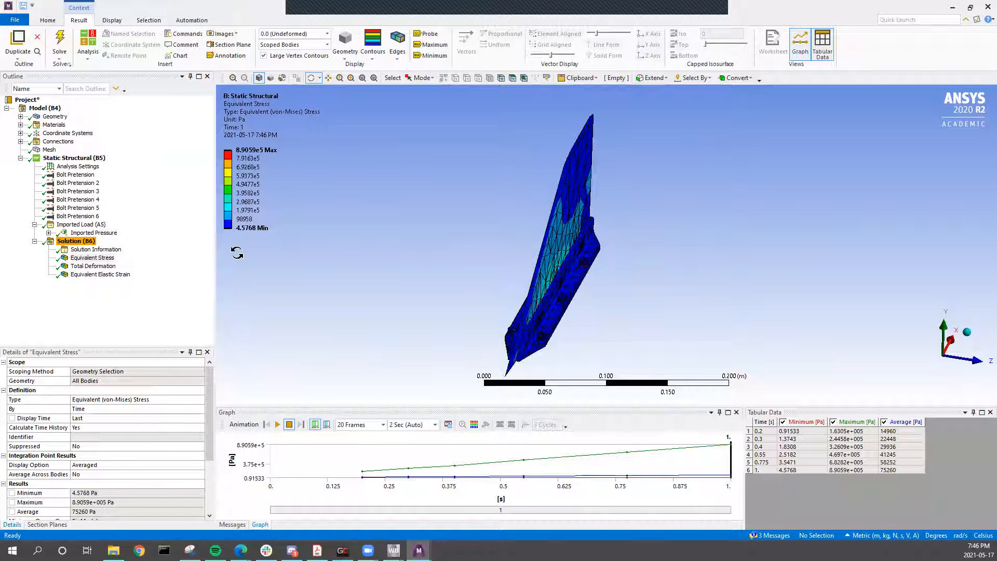
left_click_drag(584, 283, 505, 264)
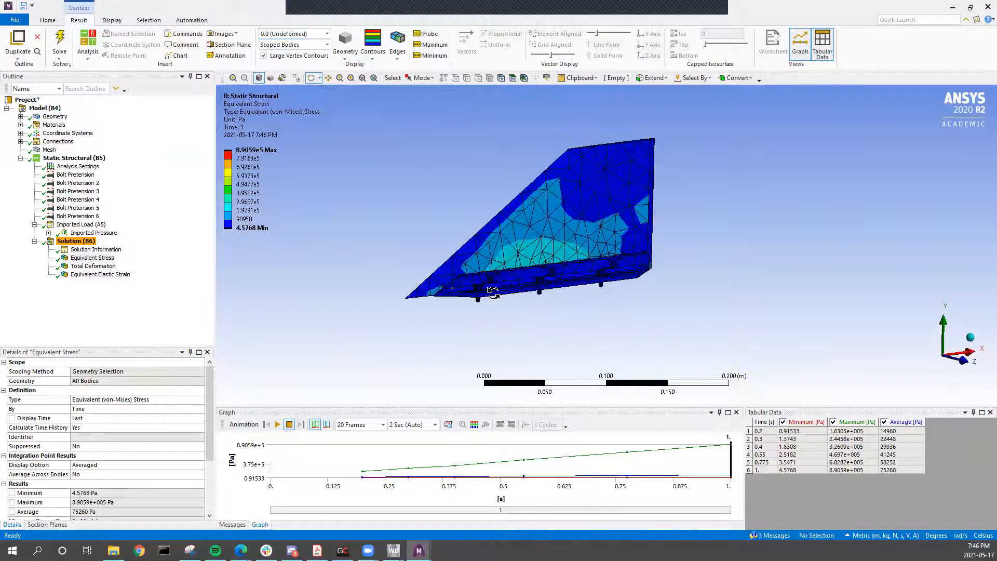